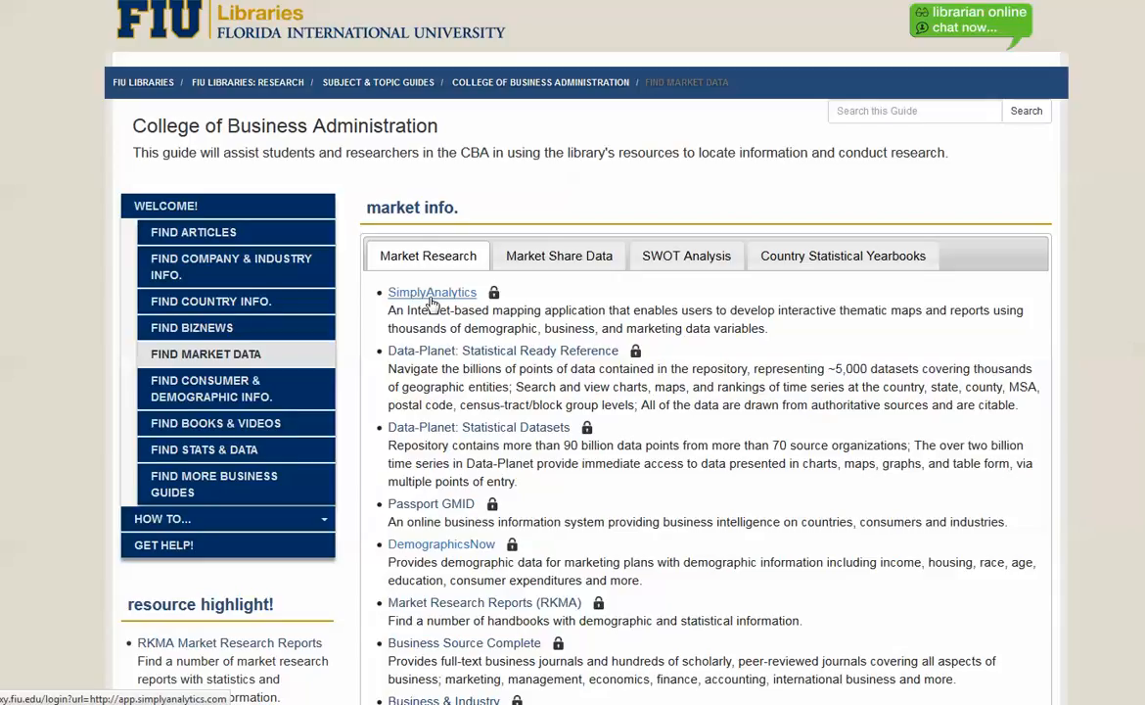
Open SimplyAnalytics from the Market Research list, signing in with the saved library username and password and the saved SimplyAnalytics e-mail and password
click(430, 298)
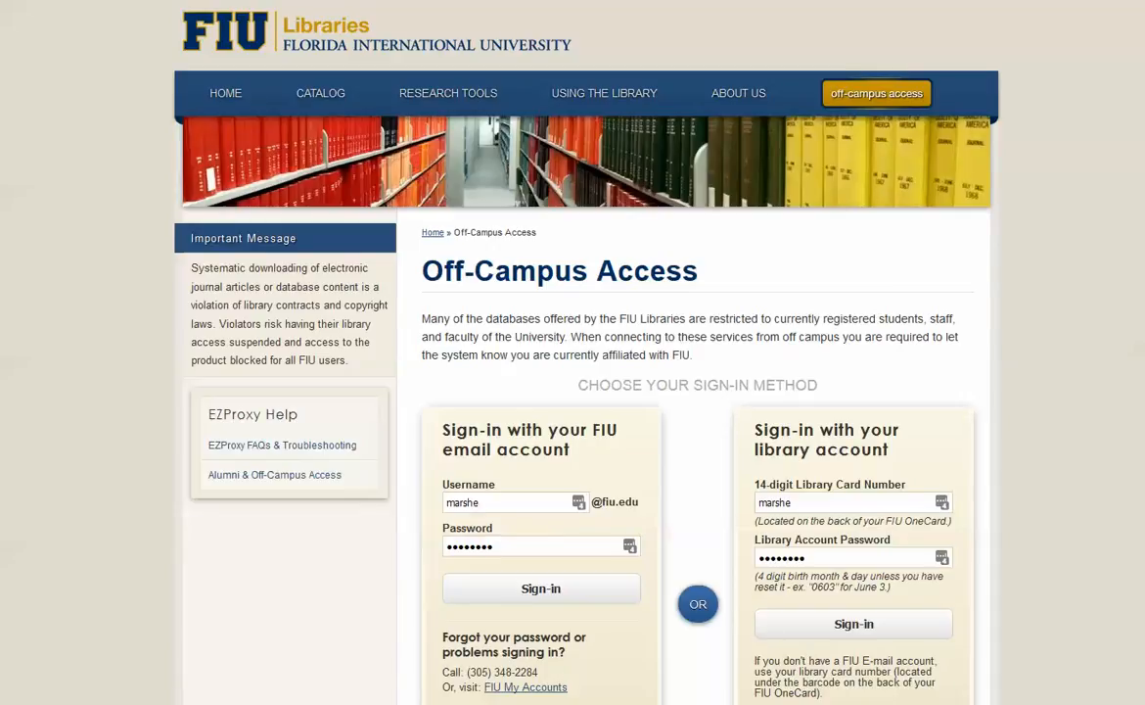
click(544, 591)
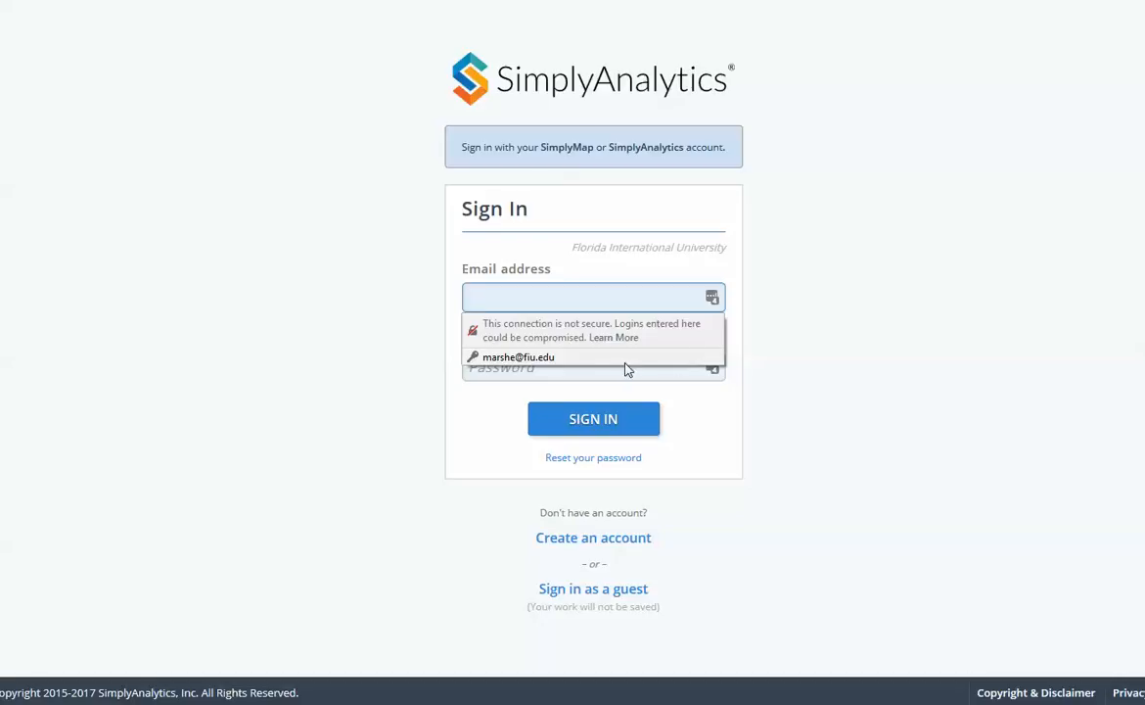
click(597, 359)
click(587, 421)
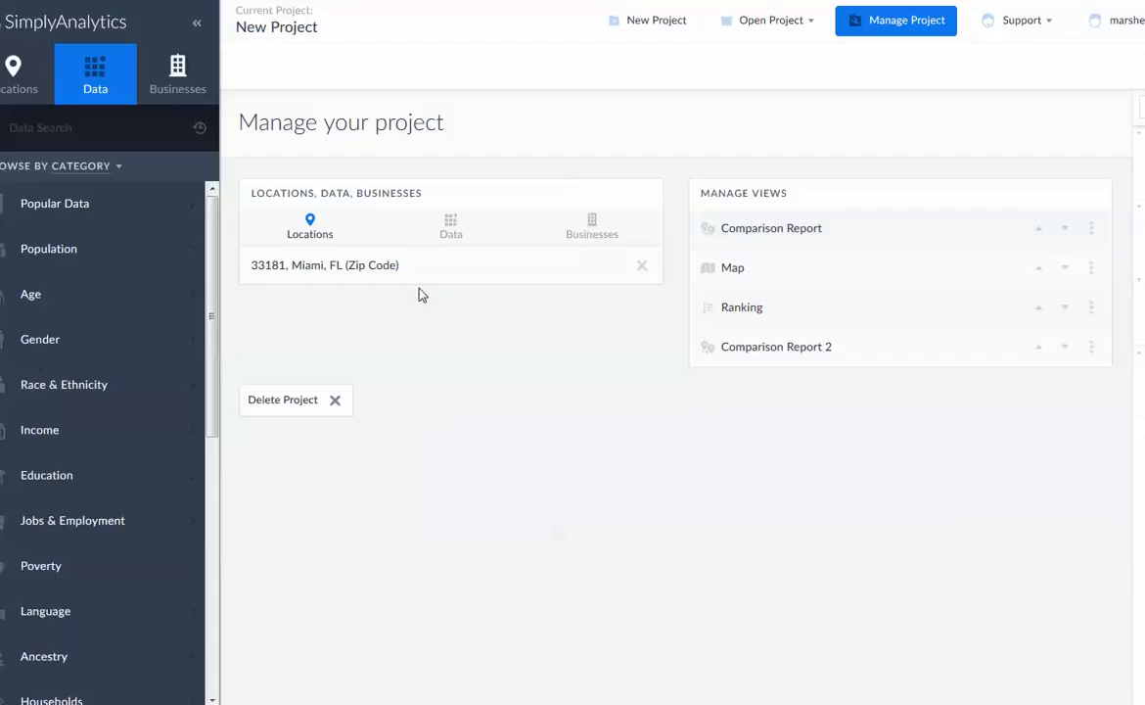
Create a new project for zip code 33064, Pompano Beach, FL, and accept the starter data variables
click(646, 23)
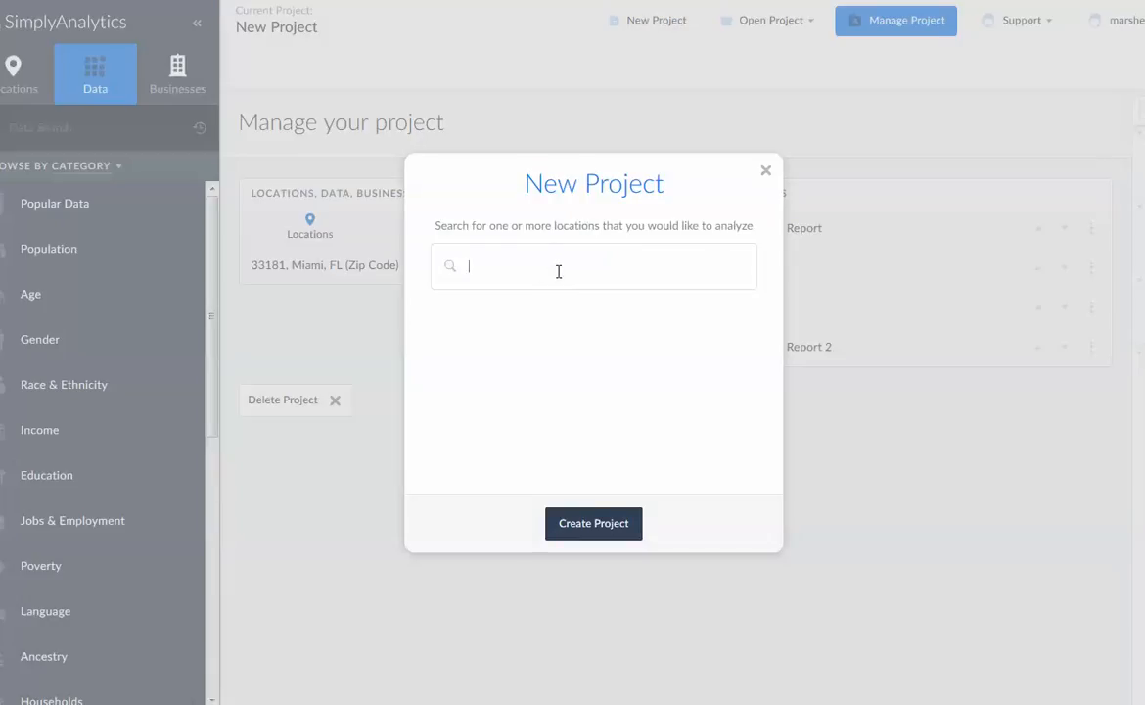
text(33064)
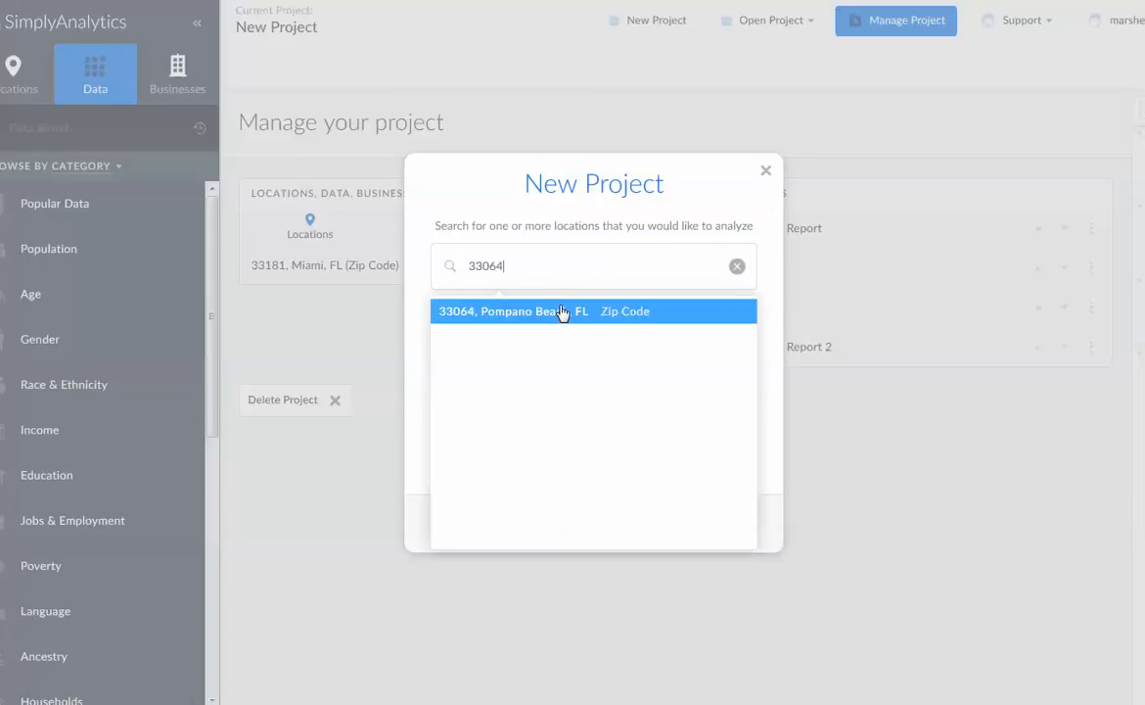
click(560, 313)
click(599, 534)
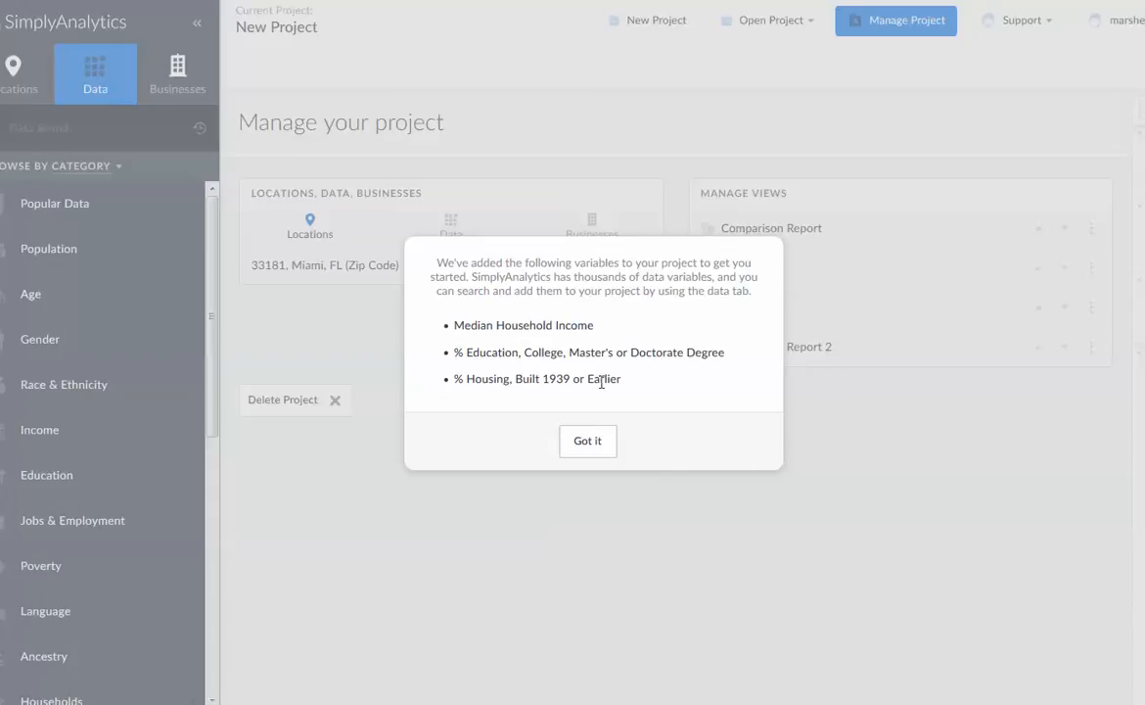
click(586, 447)
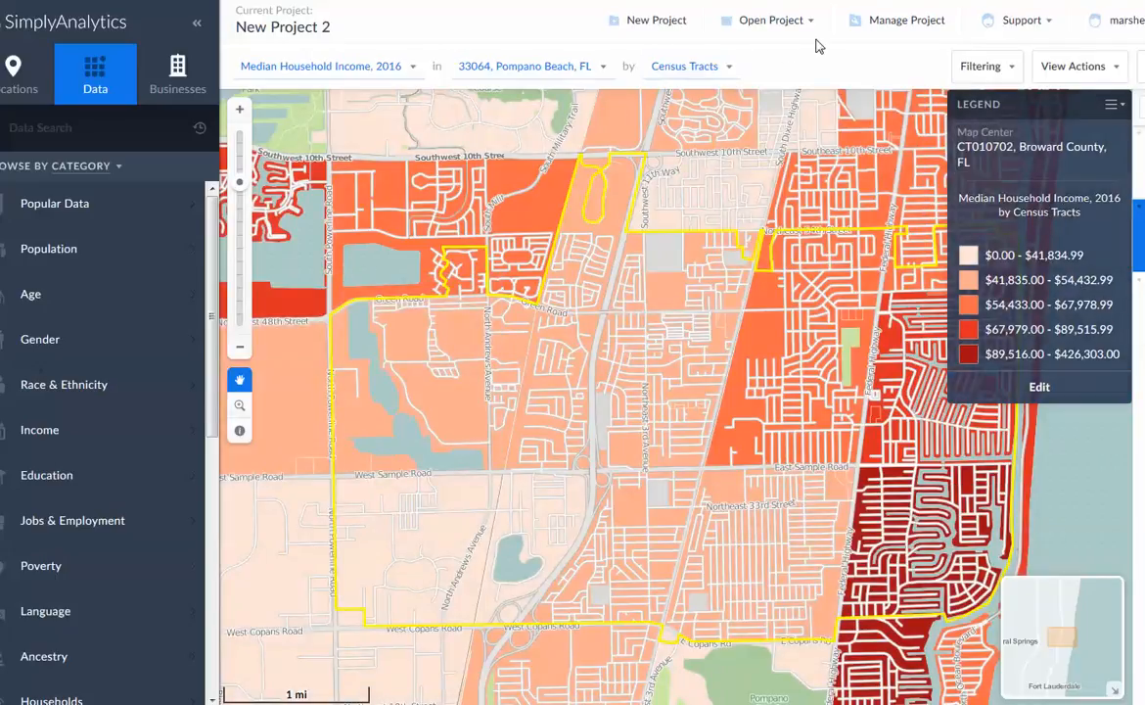
Review the map's filtering options, view actions and the location and data selections in its edit view
click(1018, 77)
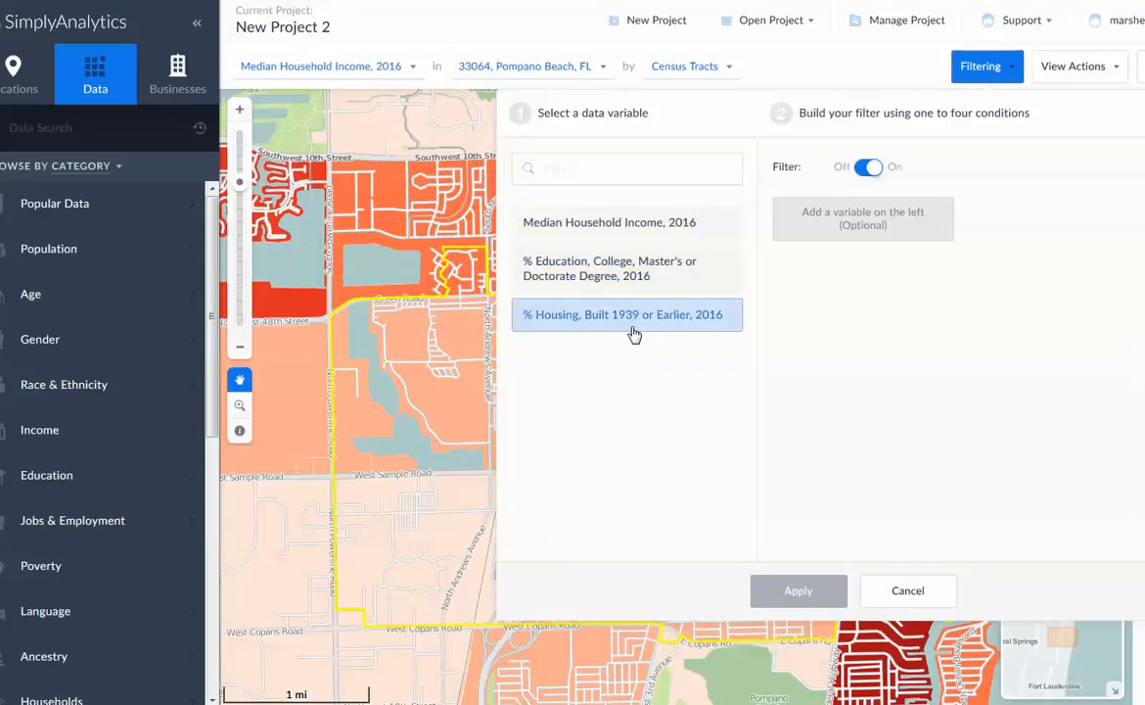
click(1116, 70)
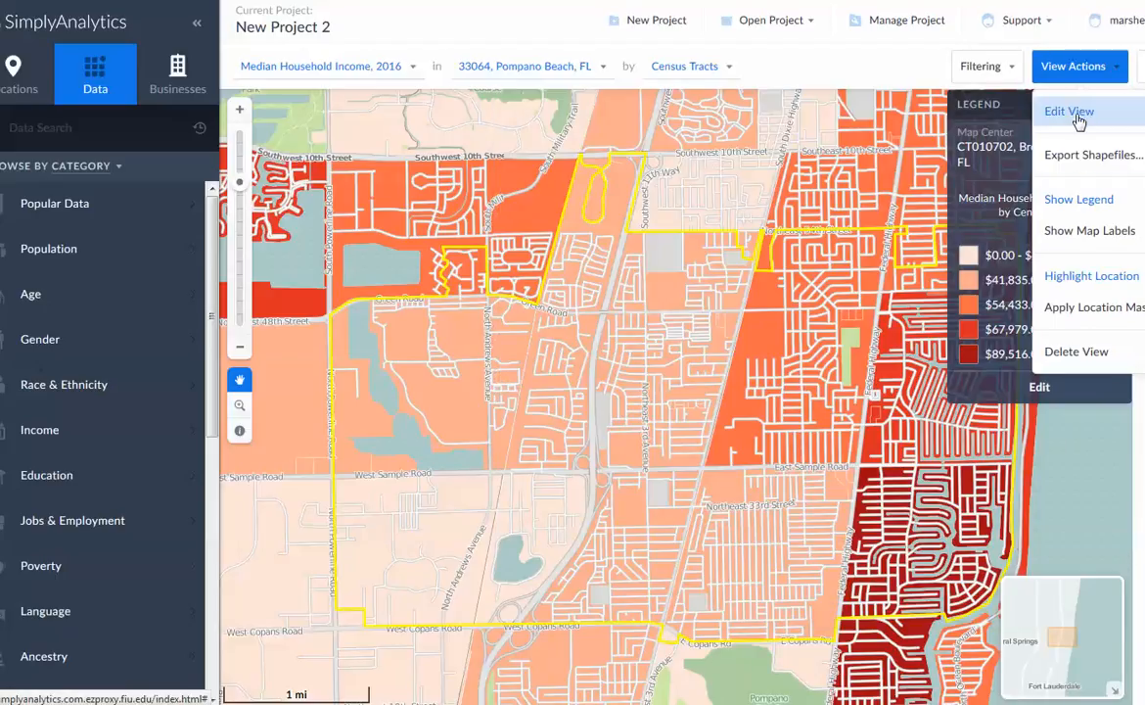
click(1073, 112)
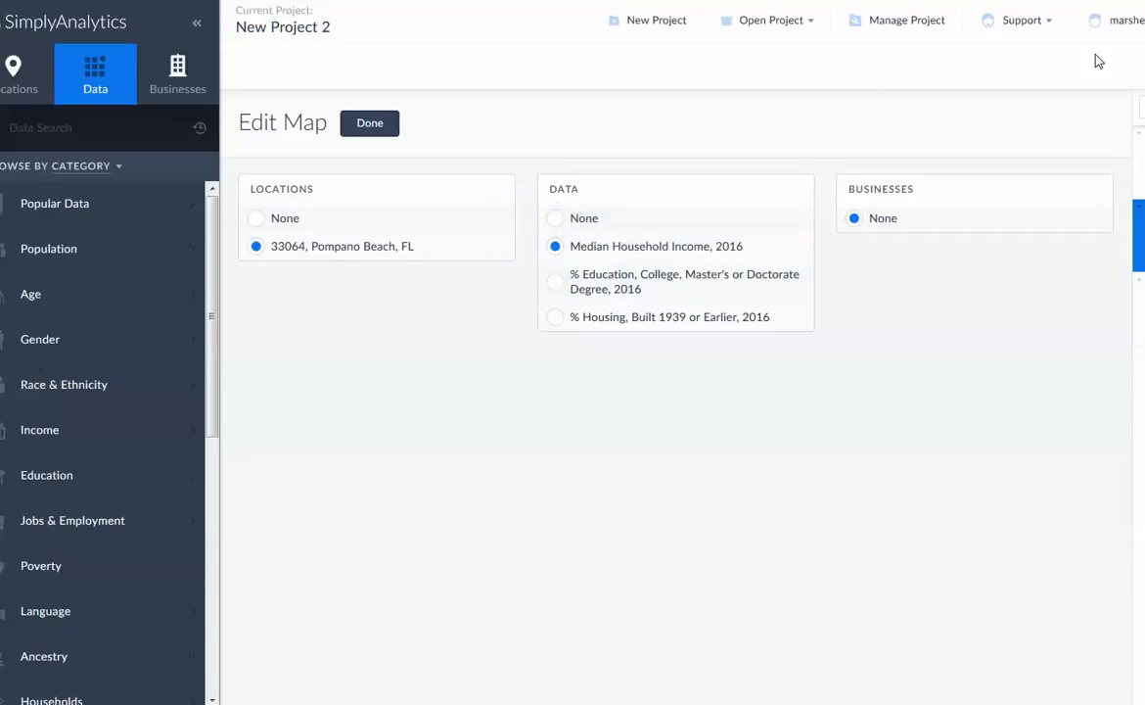
click(360, 130)
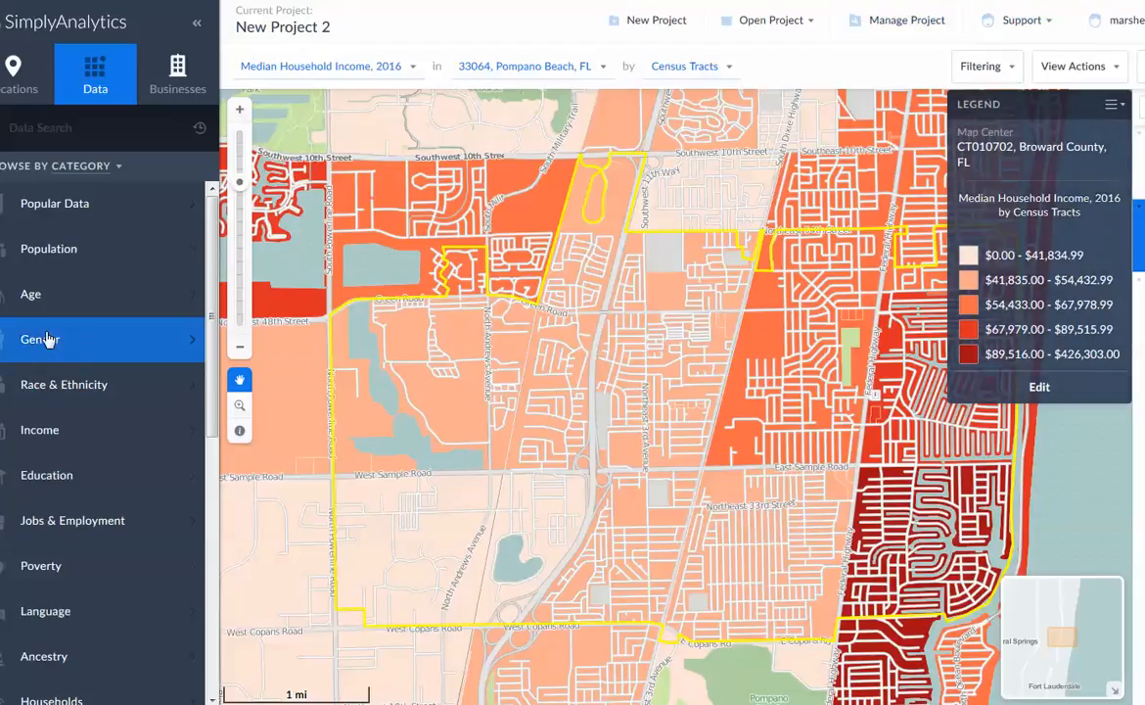
Add the Total Population, Median Age variable to the map from Popular Data, narrowed to the Age category
click(65, 217)
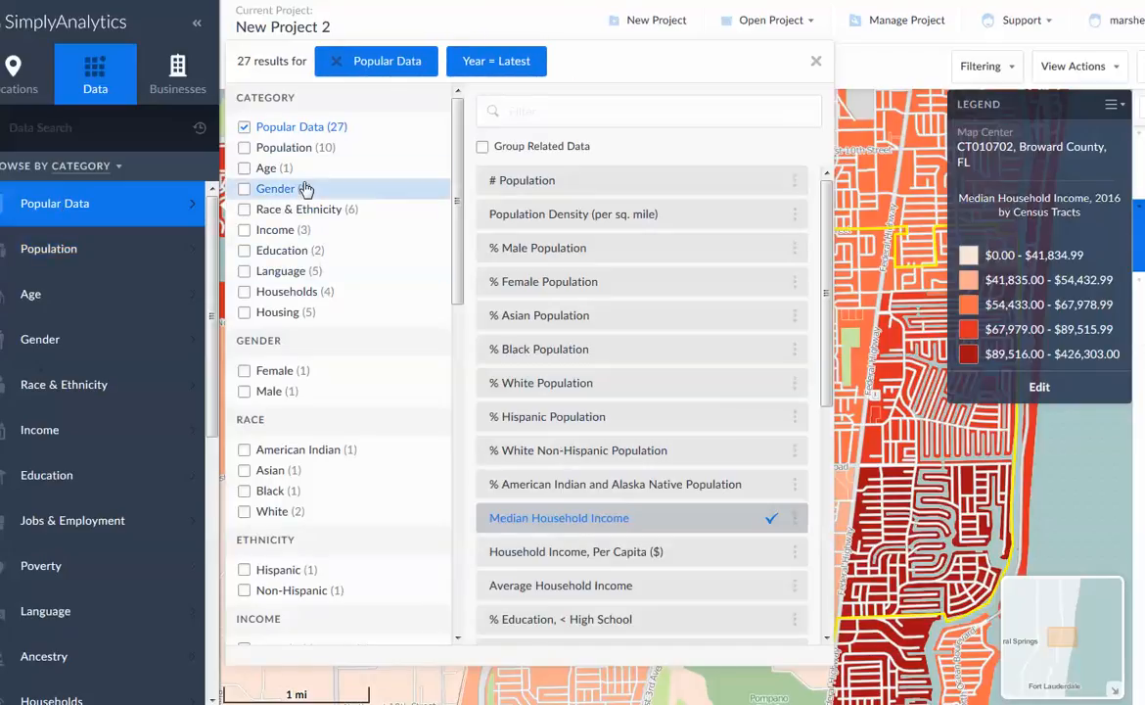
click(245, 173)
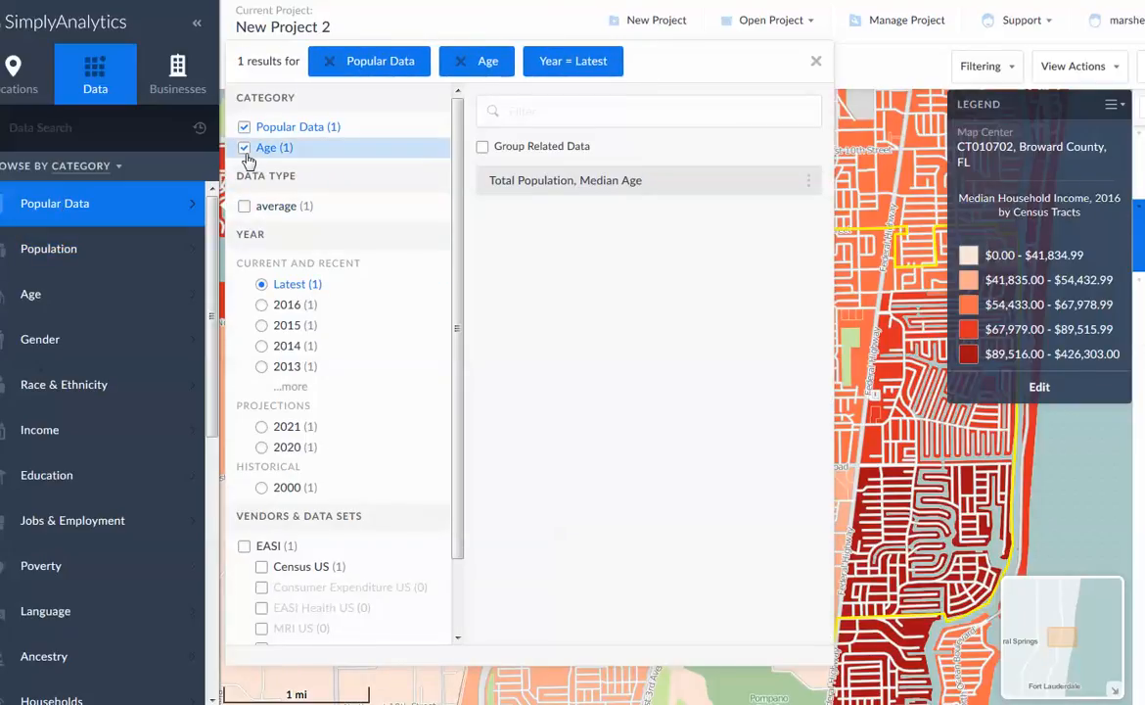
click(703, 186)
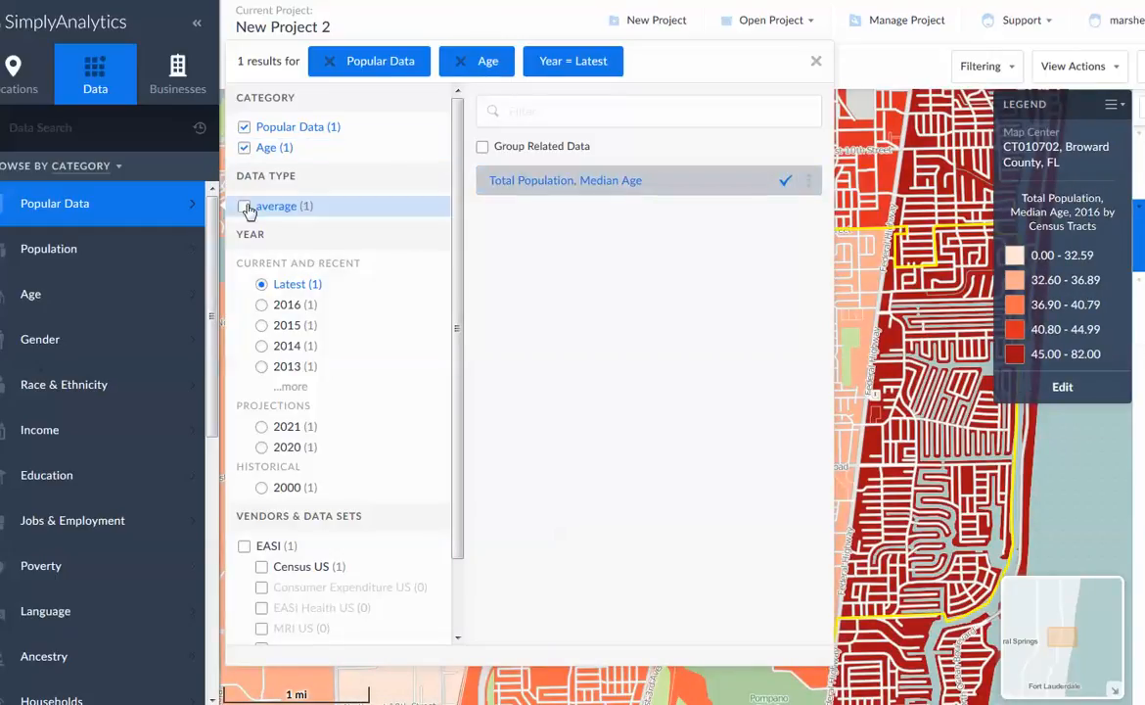
click(817, 62)
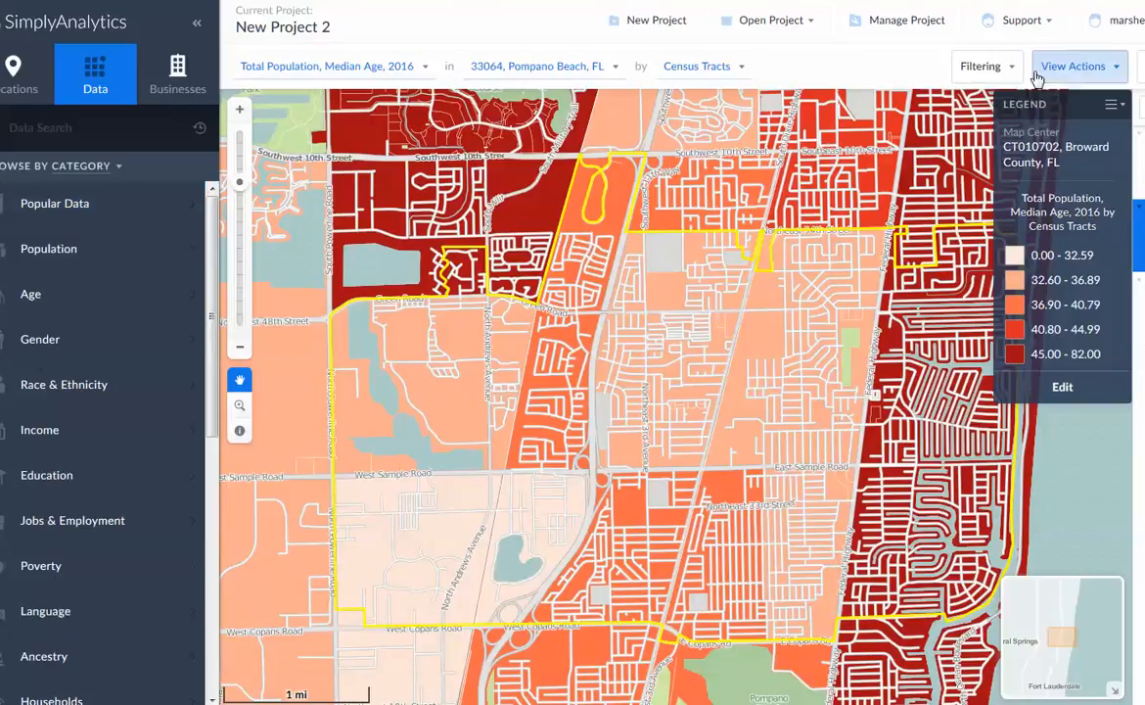
Delete the map view and show the project's data variables
click(1117, 69)
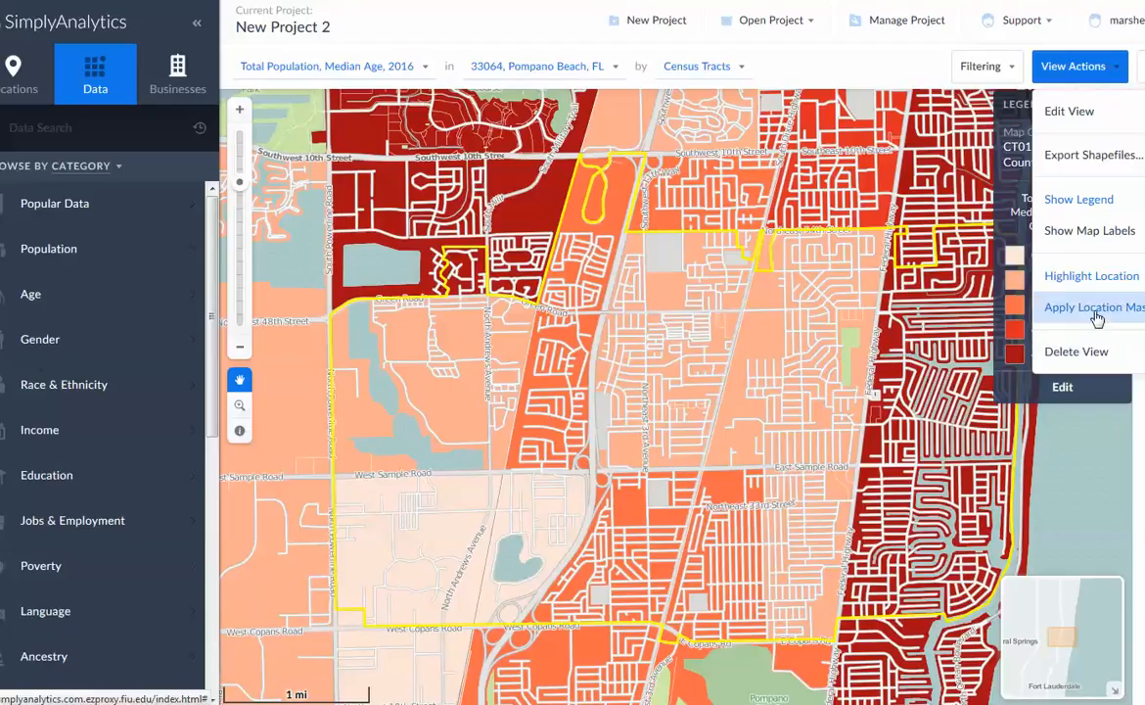
click(1090, 362)
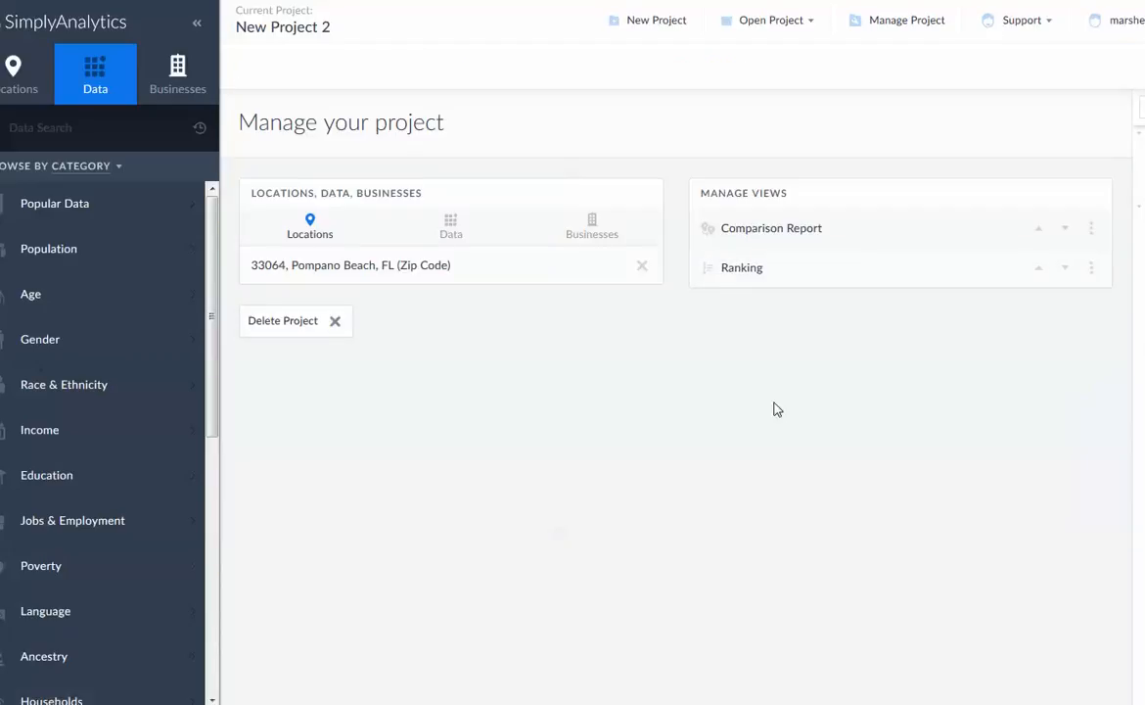
click(453, 227)
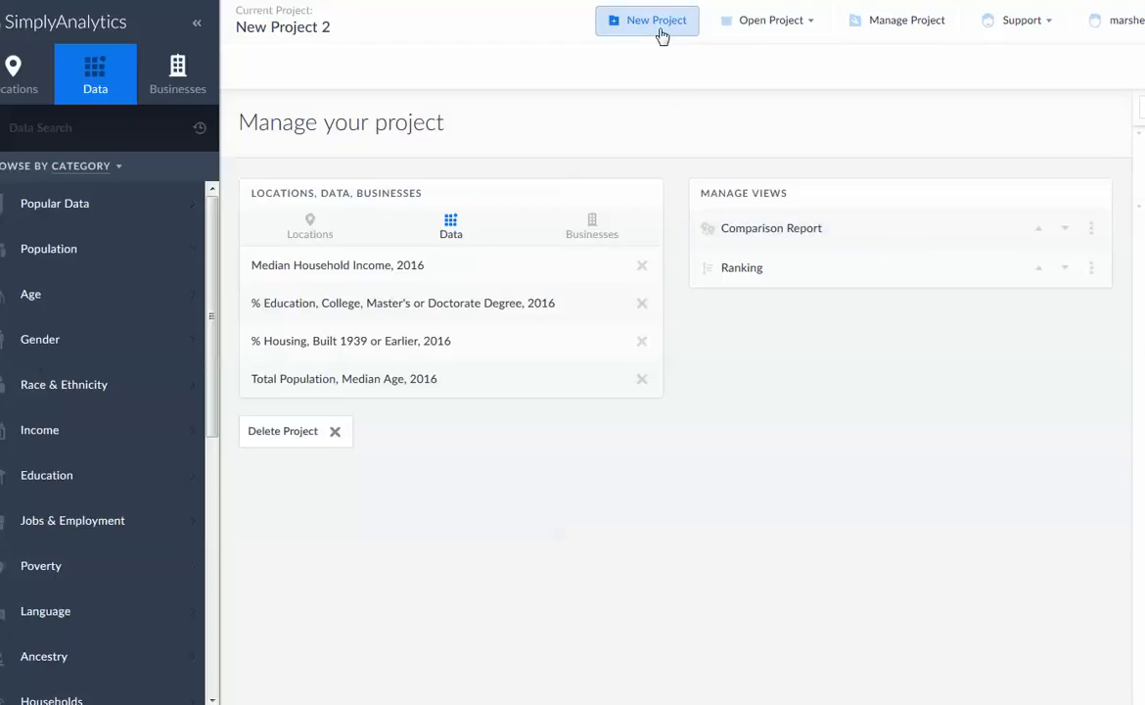
Delete the entire Pompano Beach project from project management
click(906, 32)
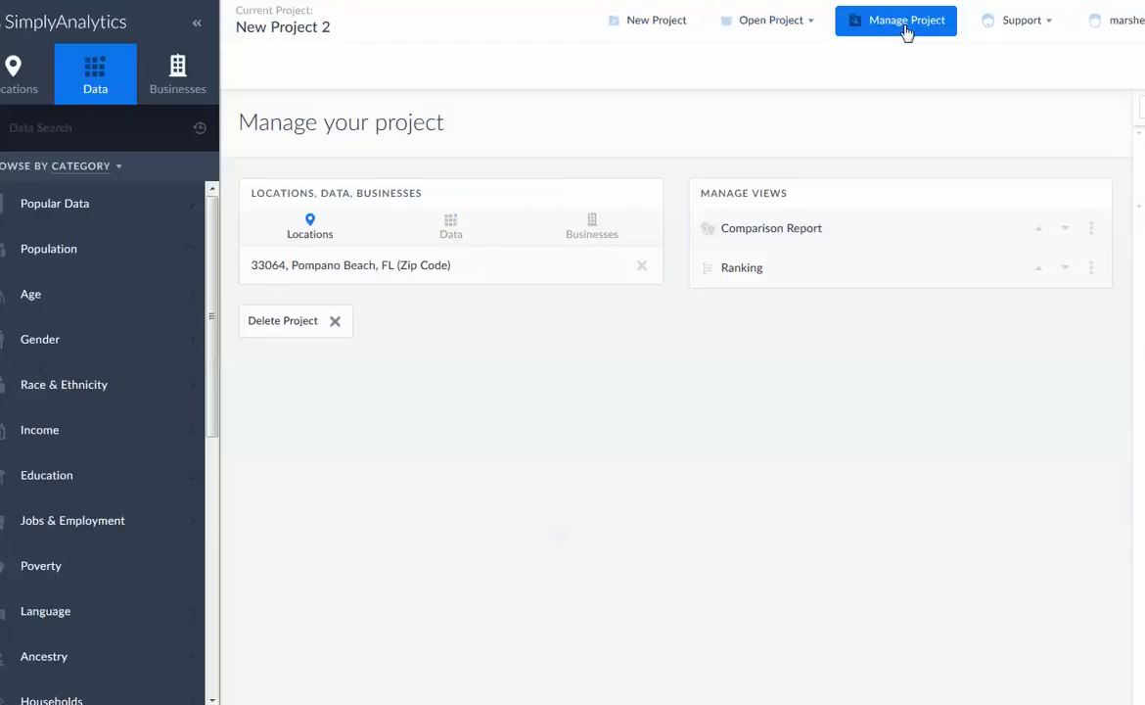
click(334, 326)
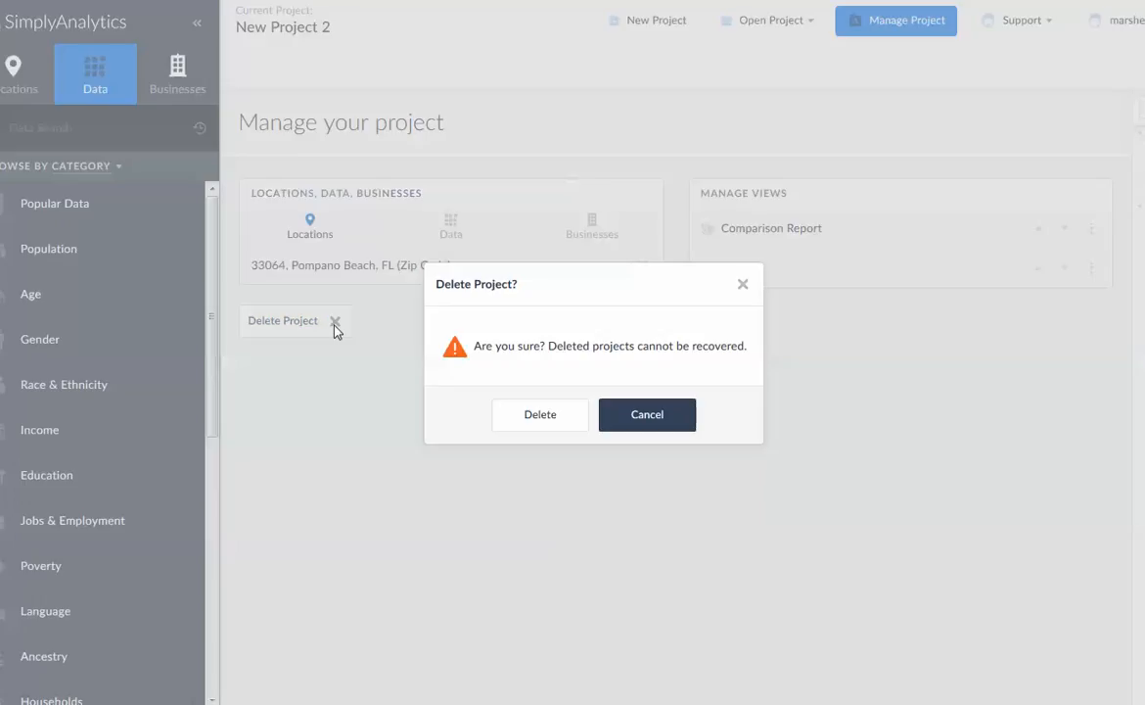
click(544, 417)
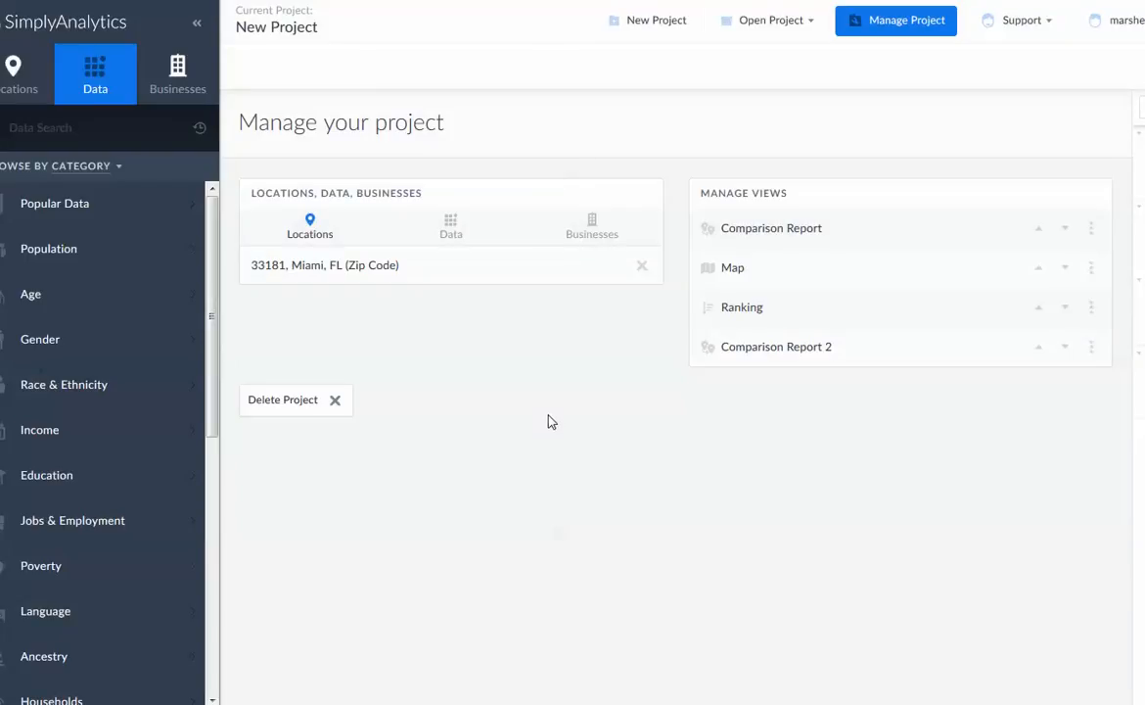
Create a fresh project for zip code 33064, Pompano Beach, FL, keeping the suggested starter variables
click(660, 23)
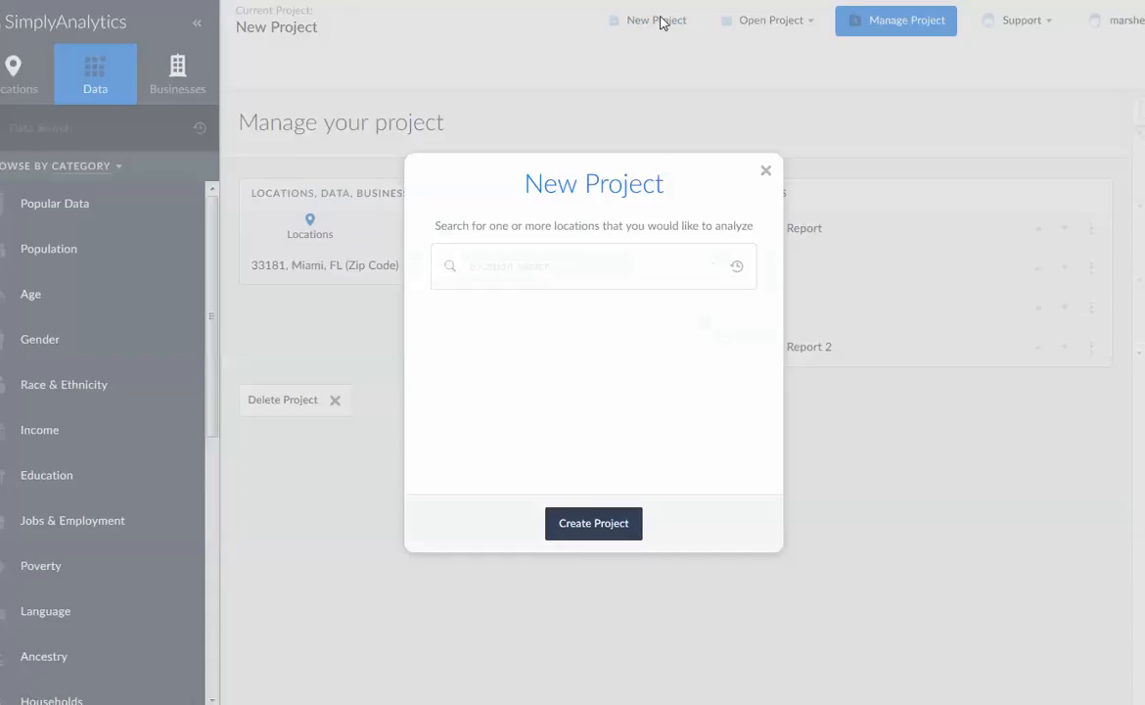
click(637, 279)
text(3)
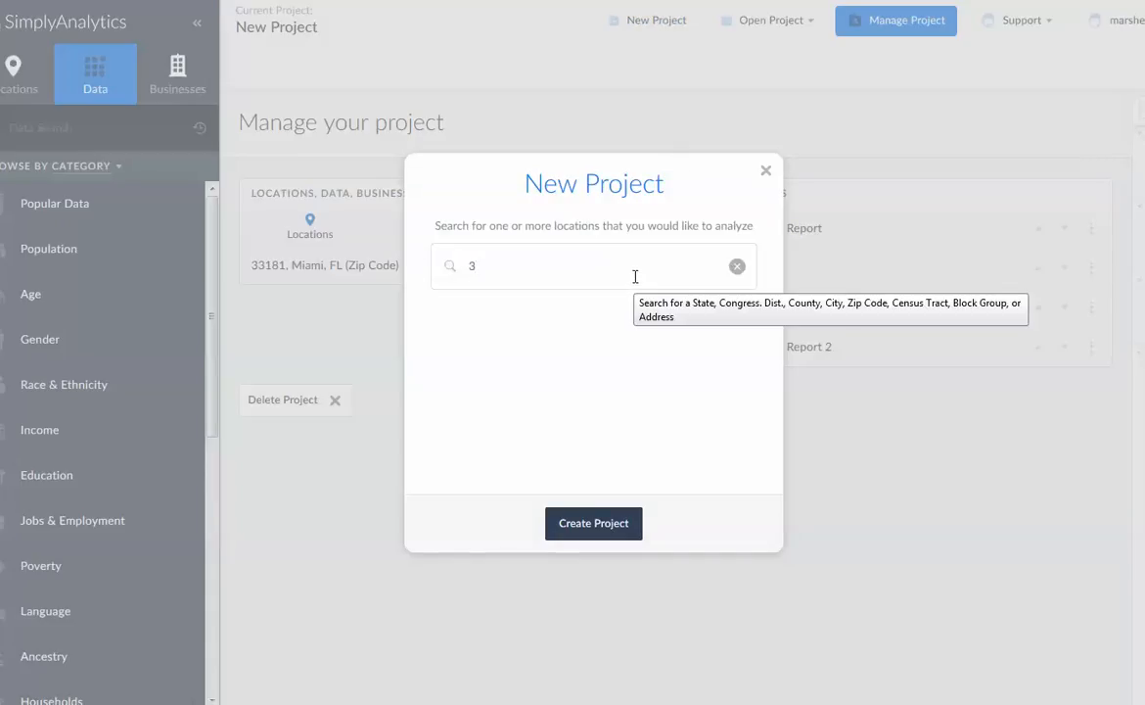
text(3064)
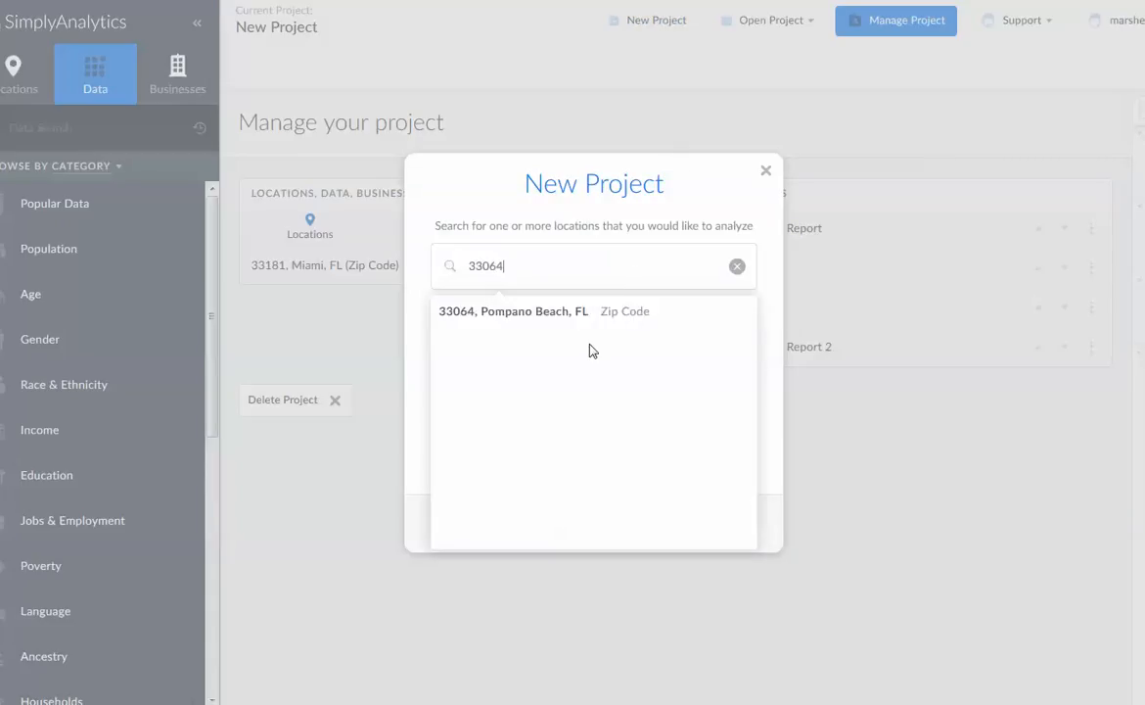
click(584, 314)
click(593, 535)
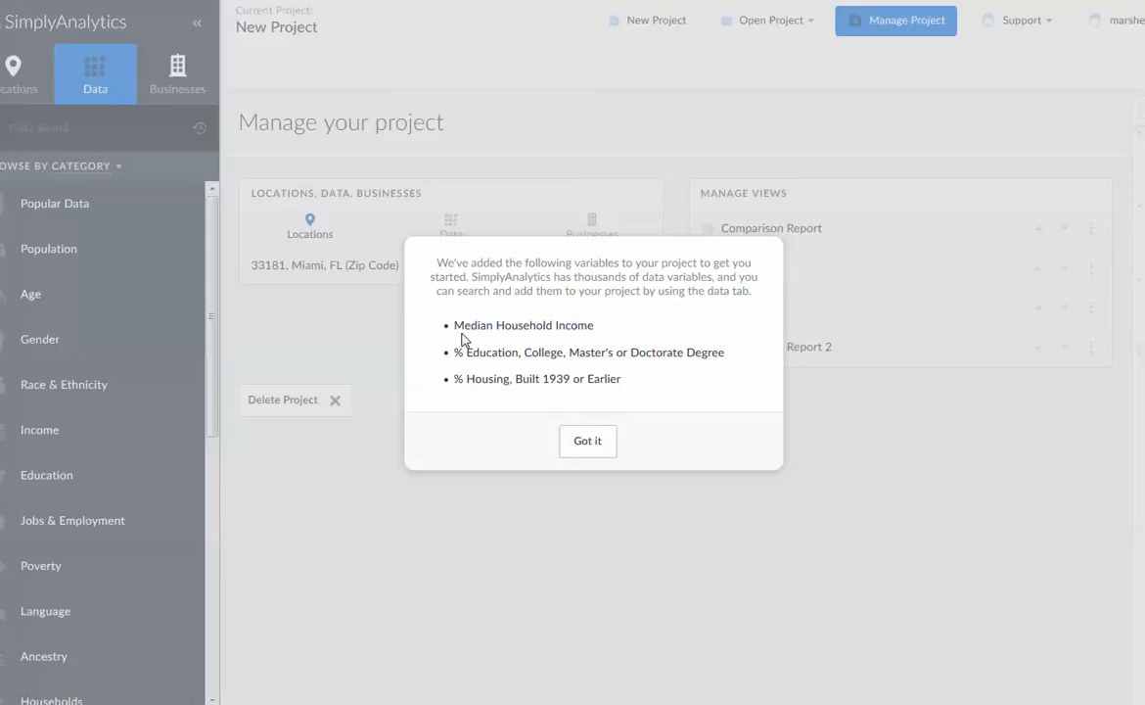
click(599, 452)
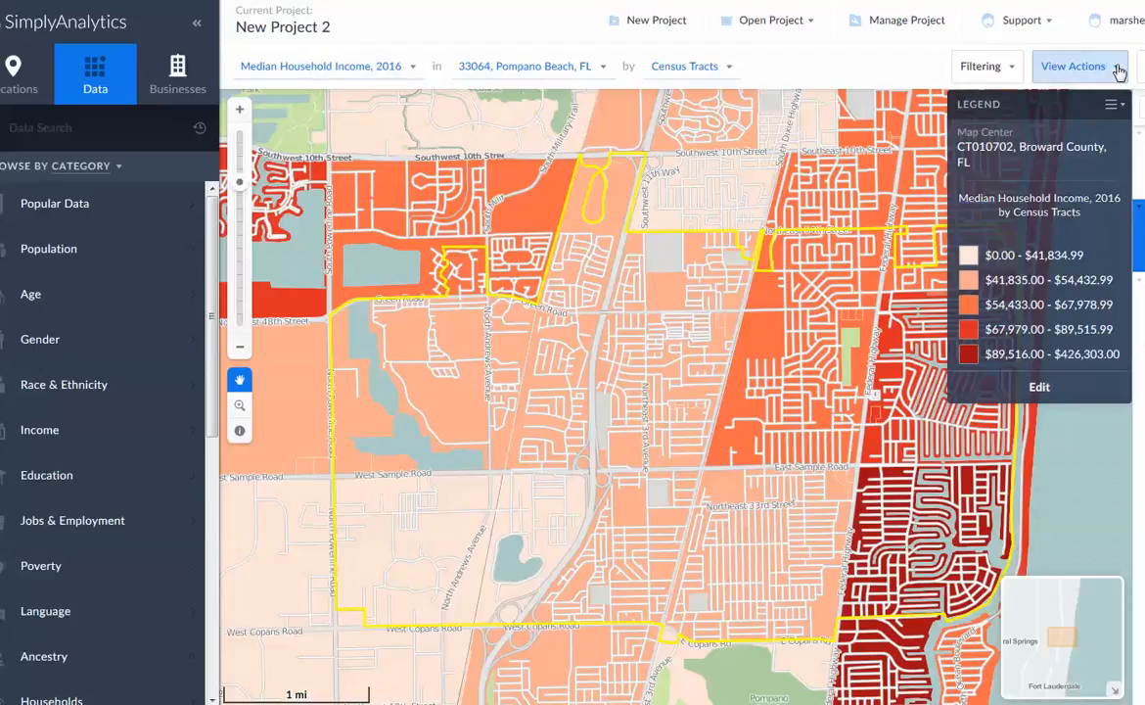
Examine the map's legend editing settings and the locations and data available in its edit view
click(983, 391)
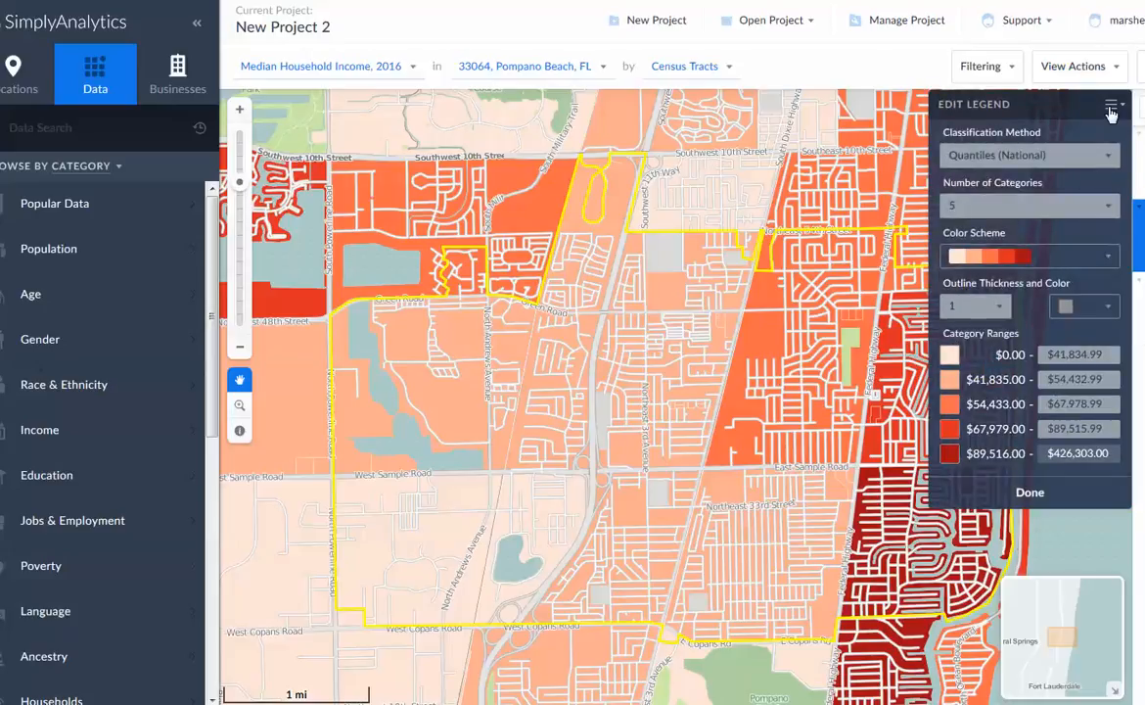
click(1113, 74)
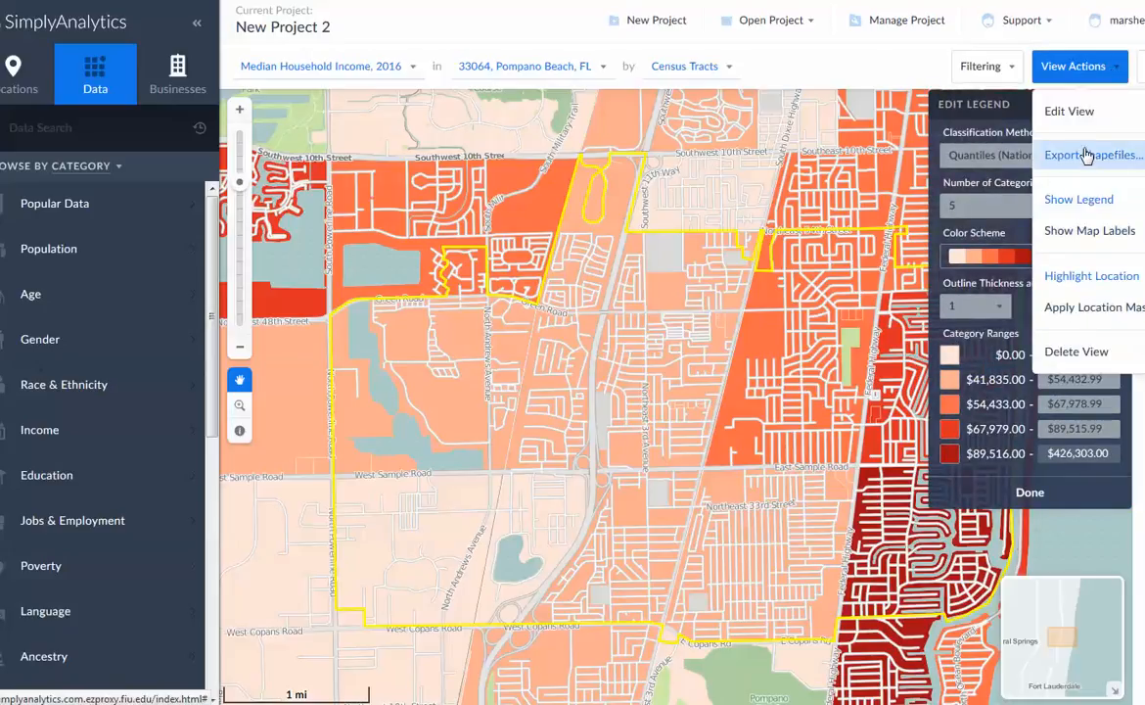
click(1077, 114)
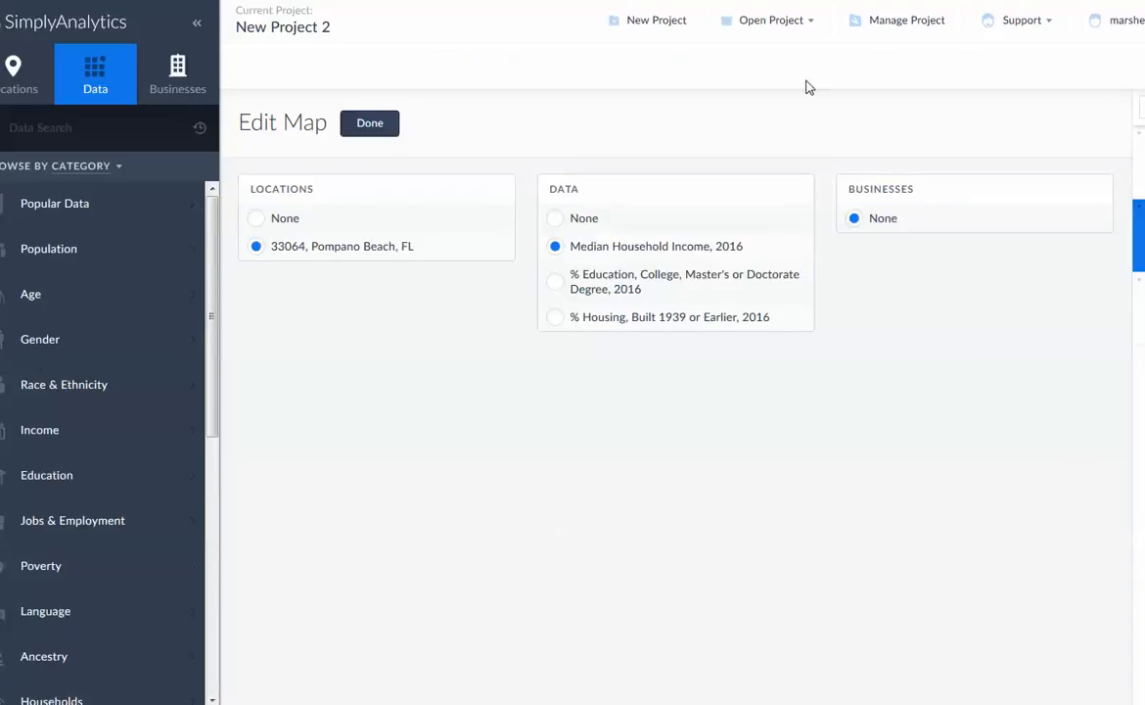
Examine the project's list of views and the management options for the Comparison Report
click(879, 36)
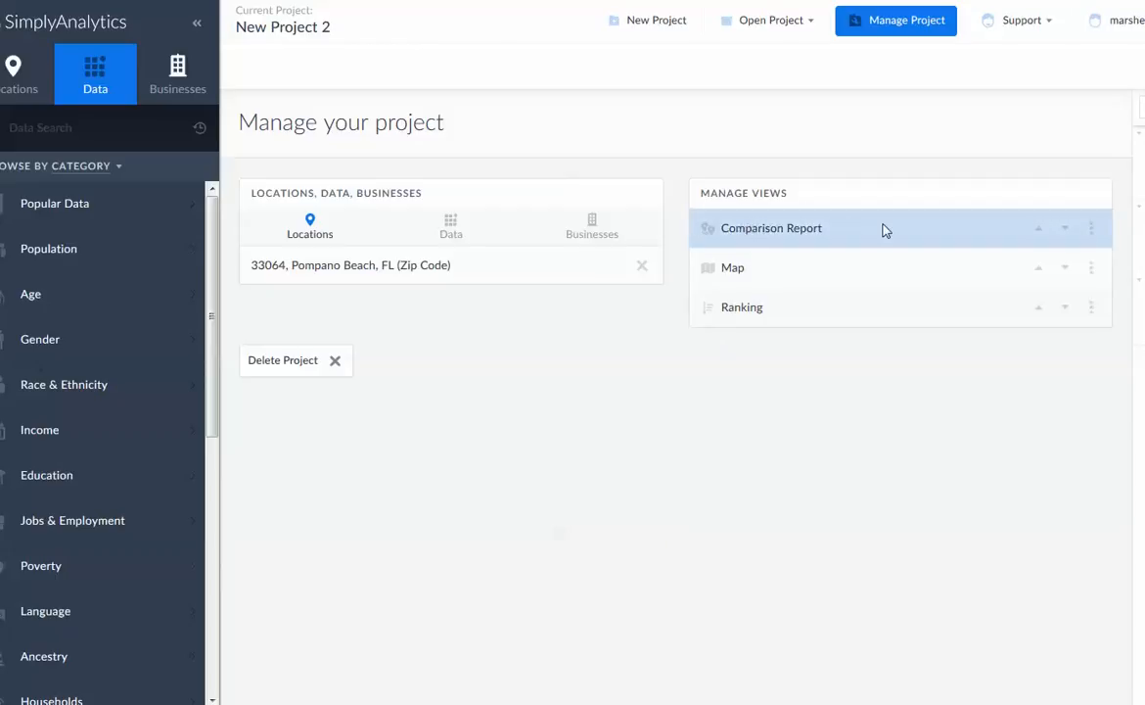
click(1091, 231)
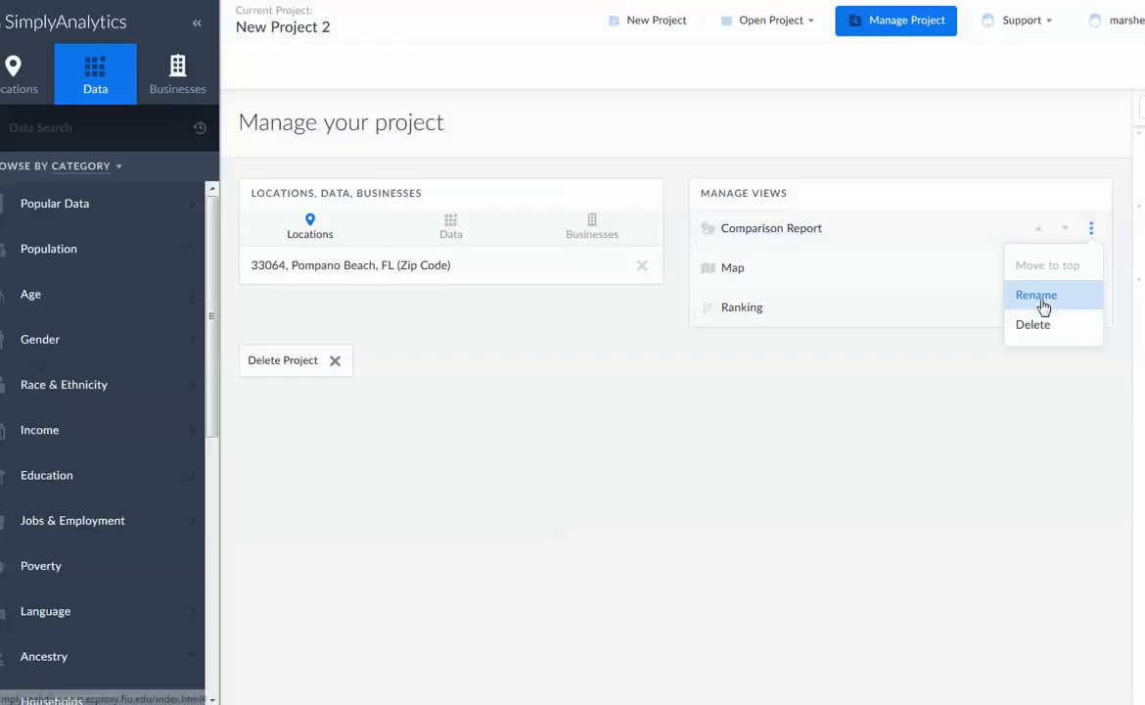
click(728, 242)
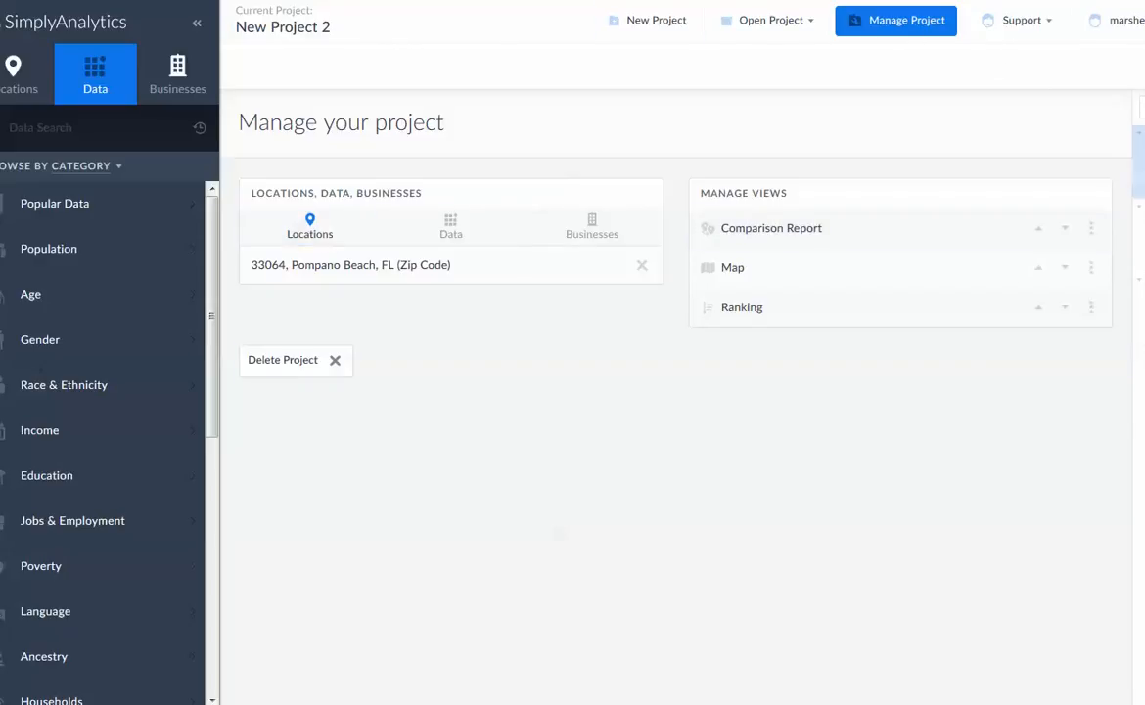
Open the Comparison Report for 33064, Pompano Beach, FL and review its view actions
click(1139, 162)
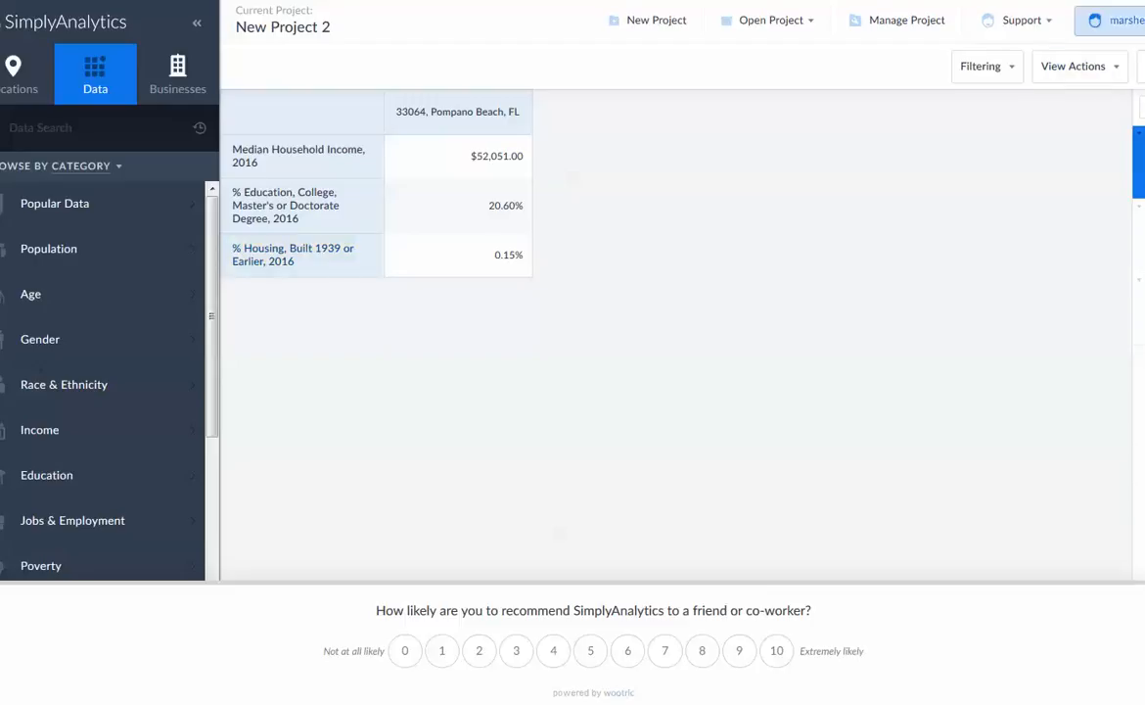
click(1114, 70)
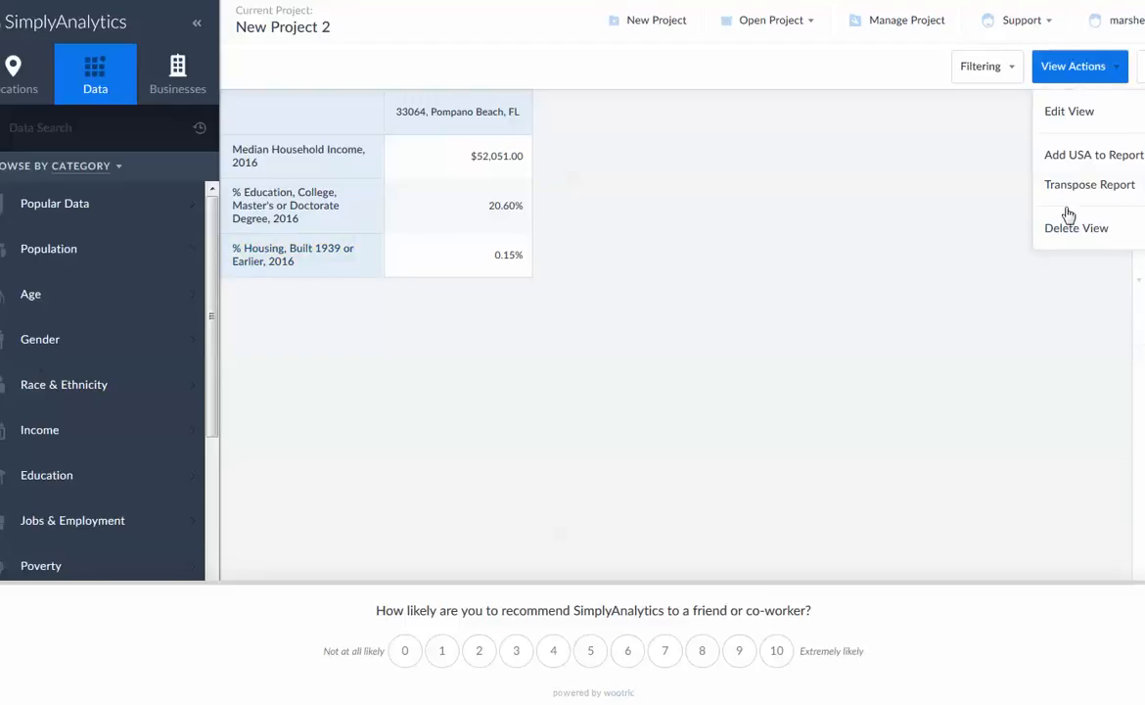
Add Household Income, Per Capita ($) to the report from Popular Data narrowed to the Households category
click(72, 211)
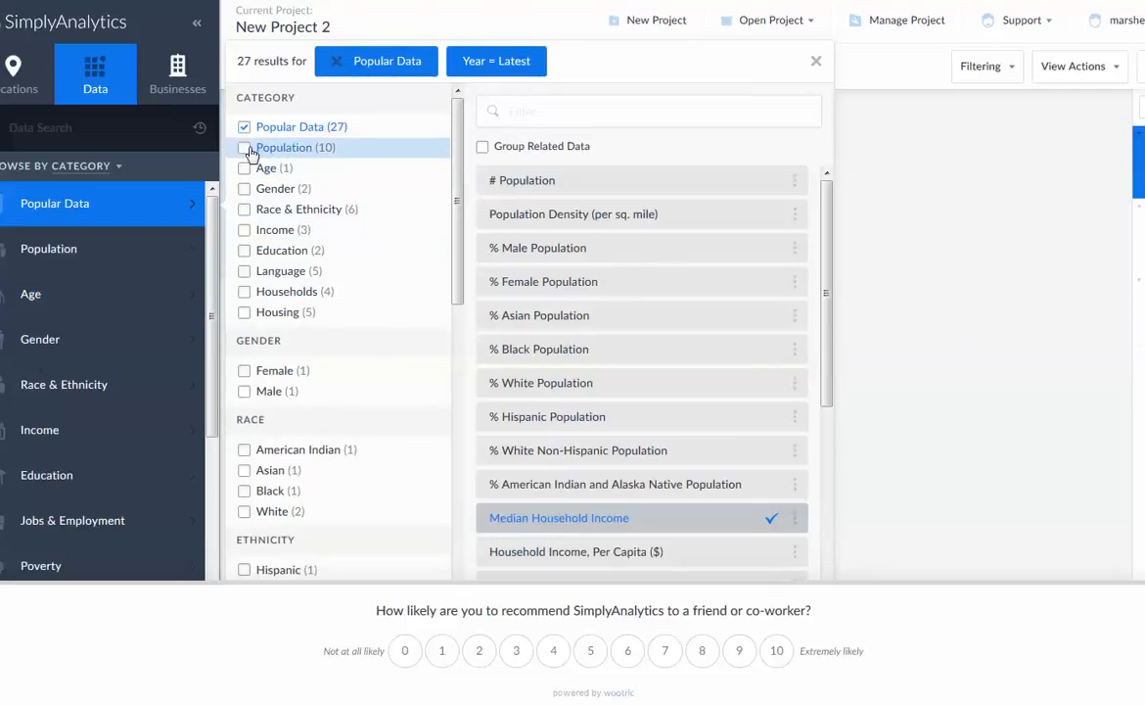
scroll(658, 361, down, 5)
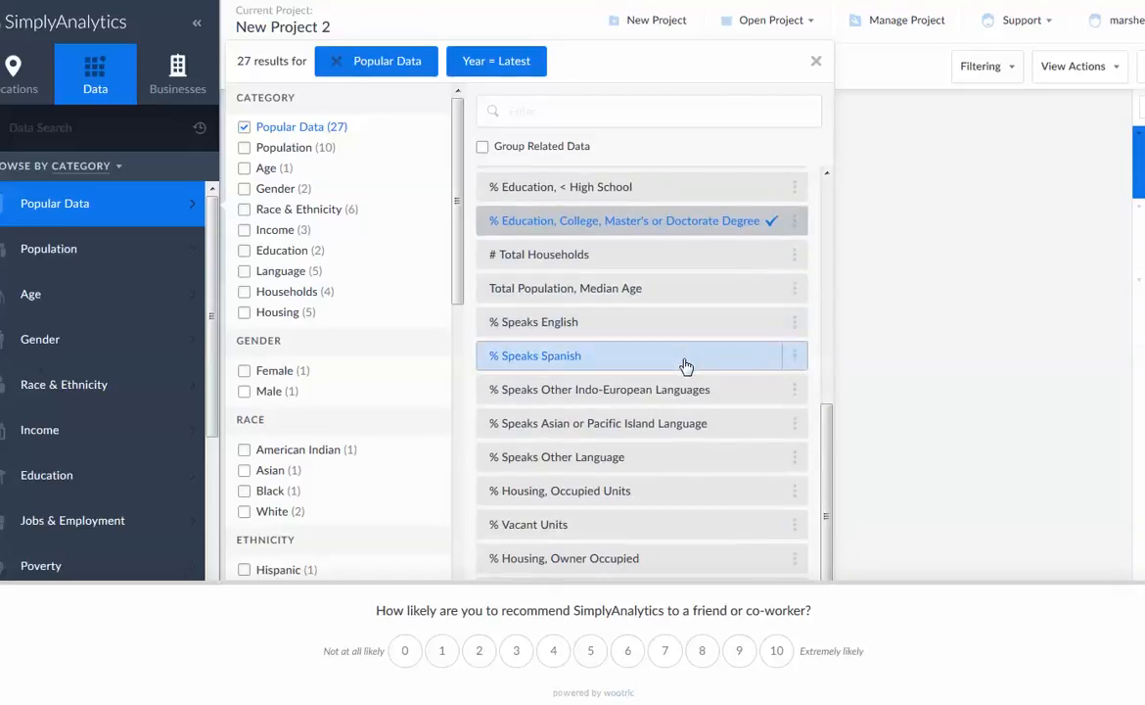
scroll(691, 438, up, 3)
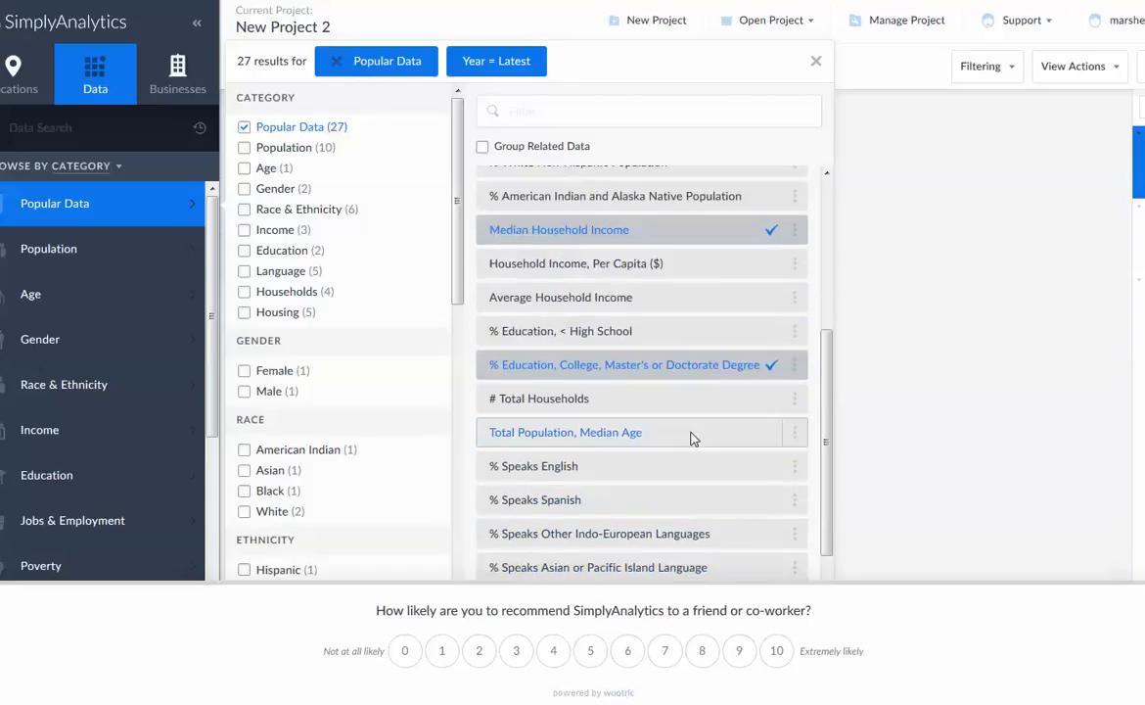
click(243, 294)
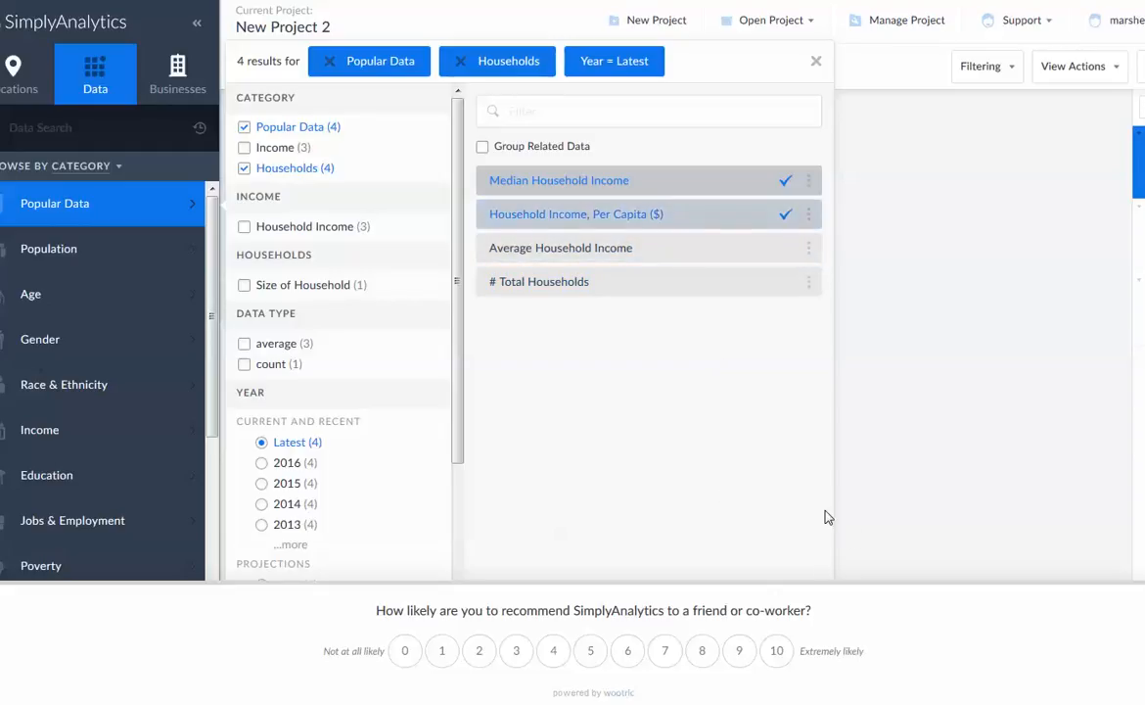
click(810, 220)
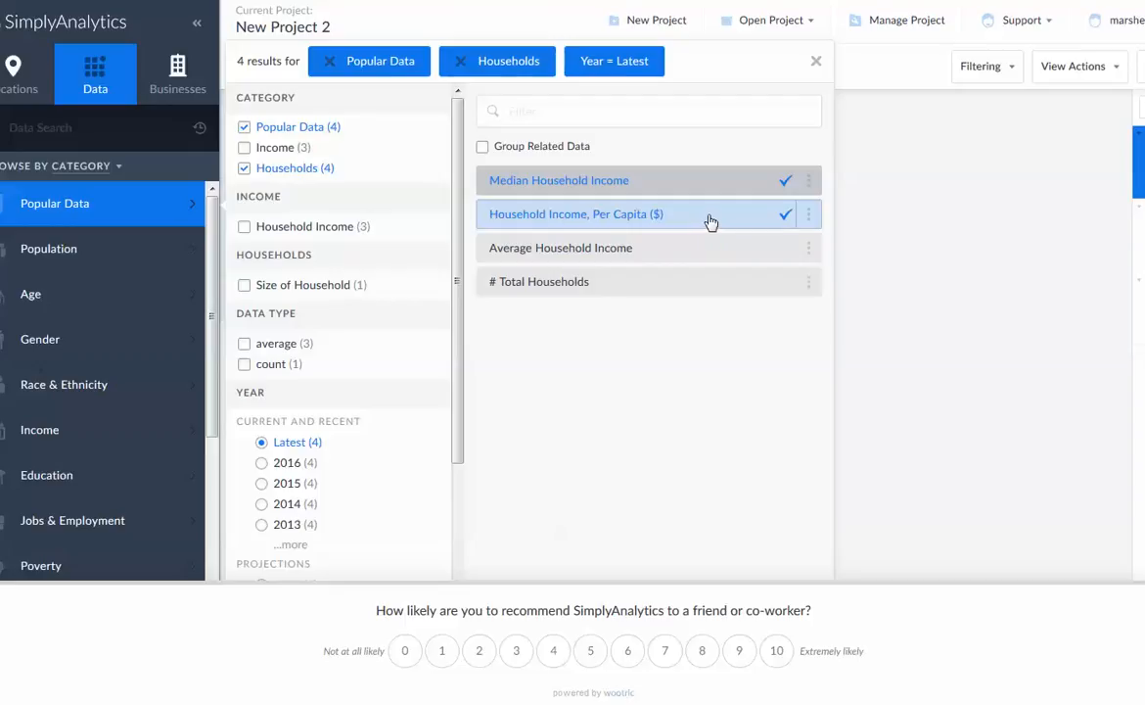
Narrow the household data to Size of Household with related data grouped, review the available years, and close the results
click(245, 286)
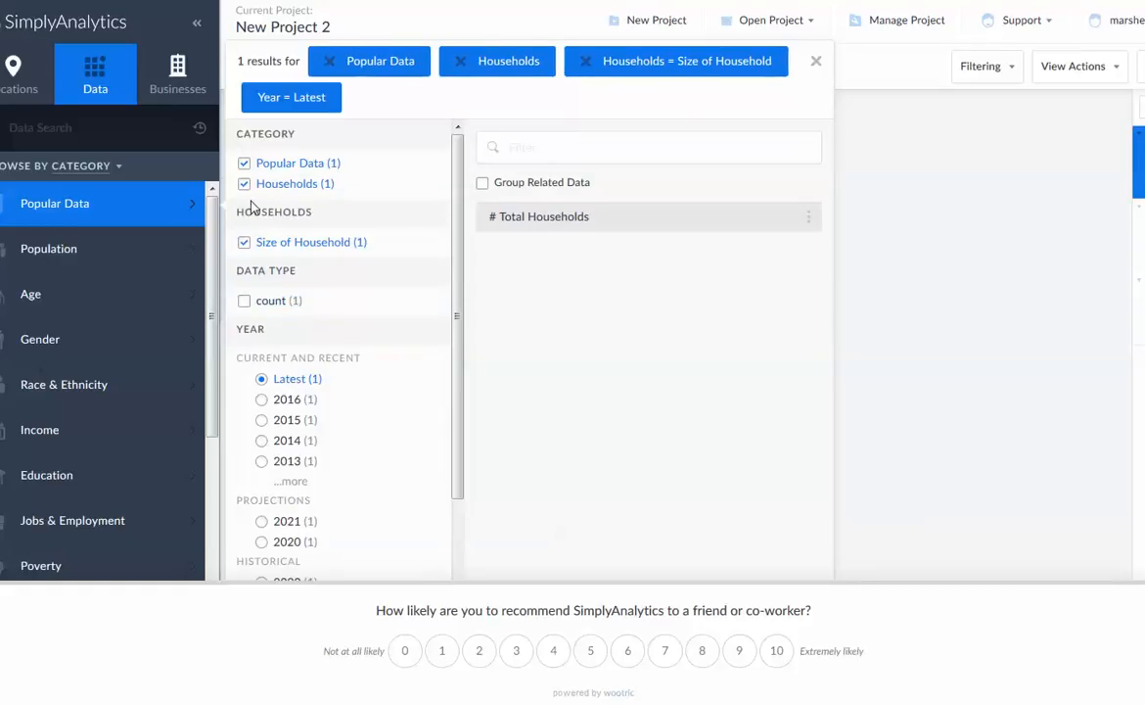
click(482, 185)
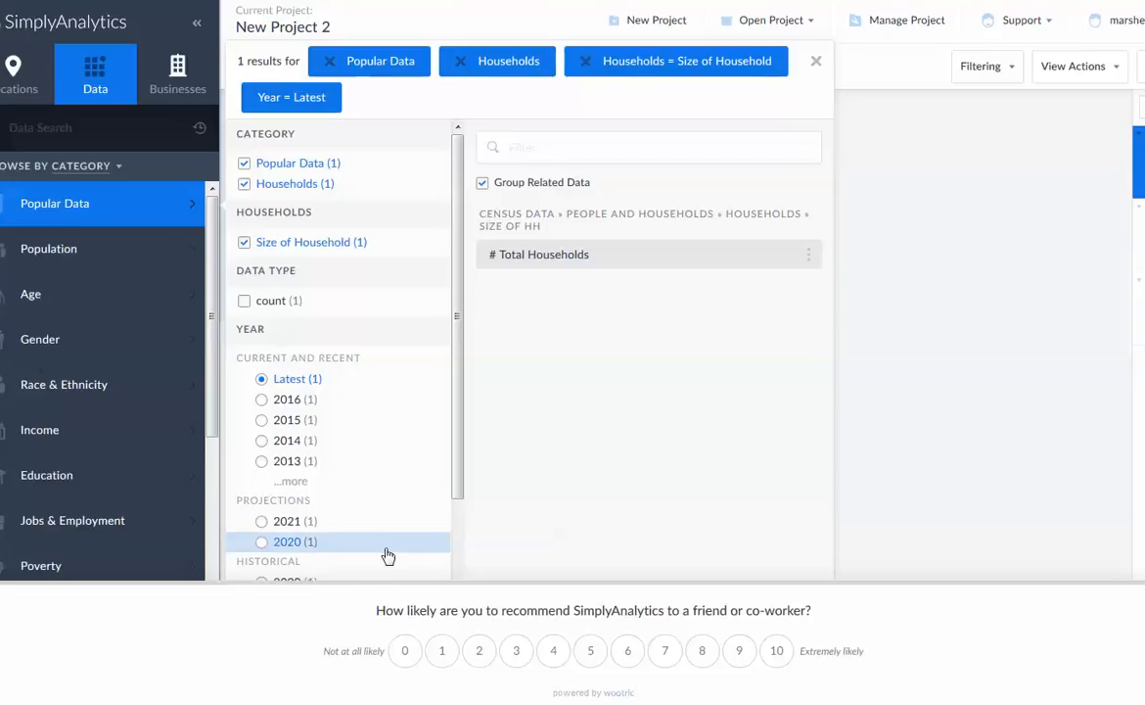
scroll(387, 539, down, 3)
scroll(388, 517, up, 3)
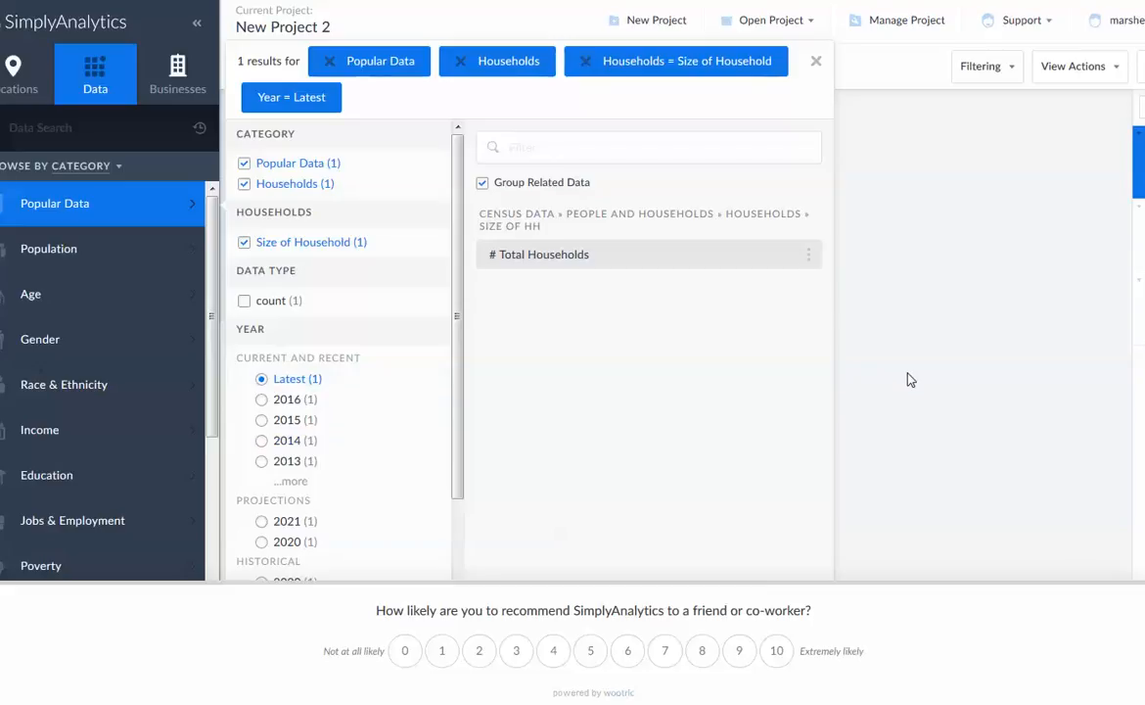
click(817, 63)
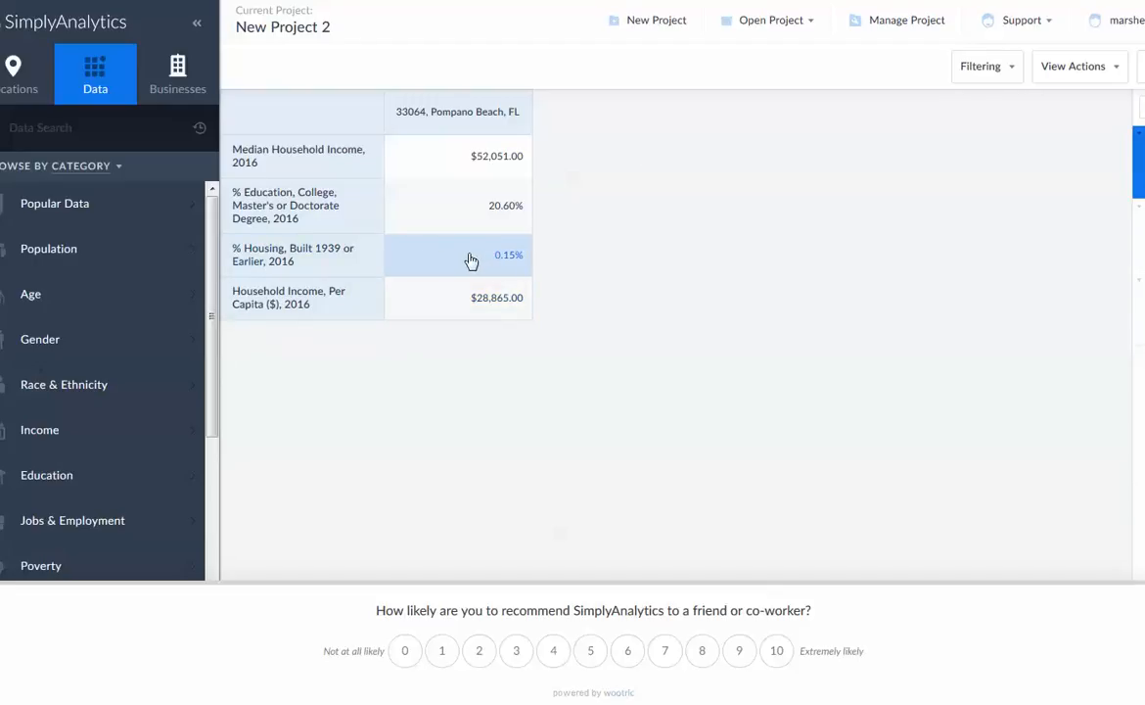
Edit the Comparison Report to exclude the % Housing, Built 1939 or Earlier, 2016 variable
click(1121, 81)
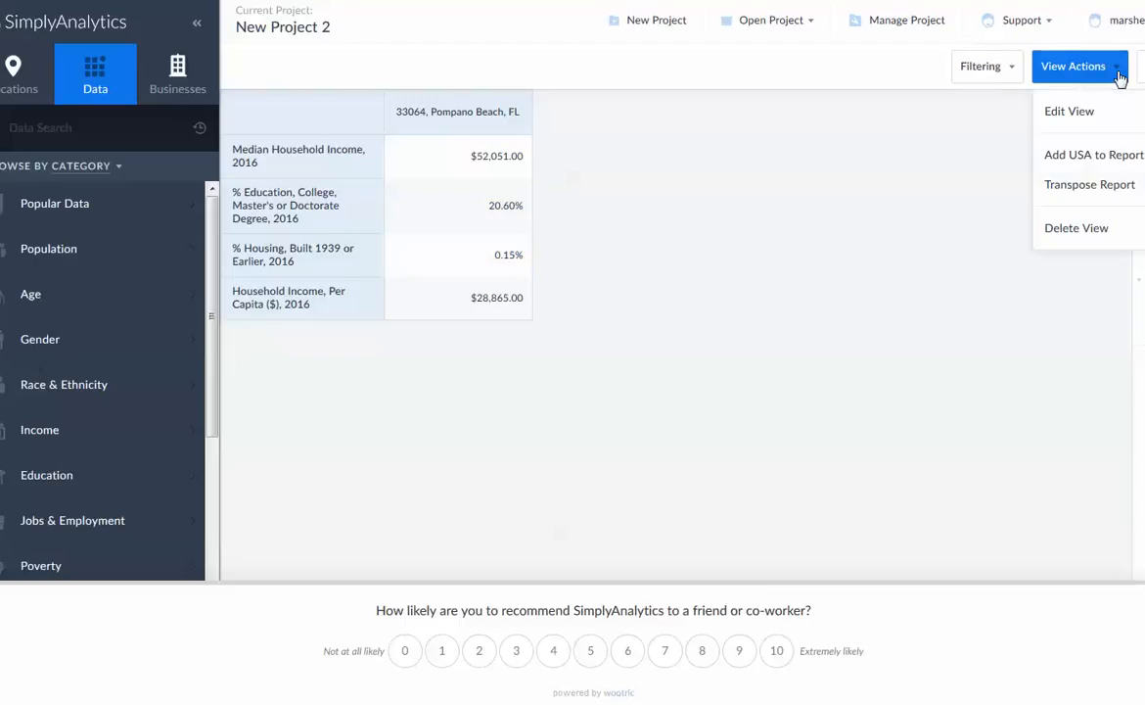
click(1052, 111)
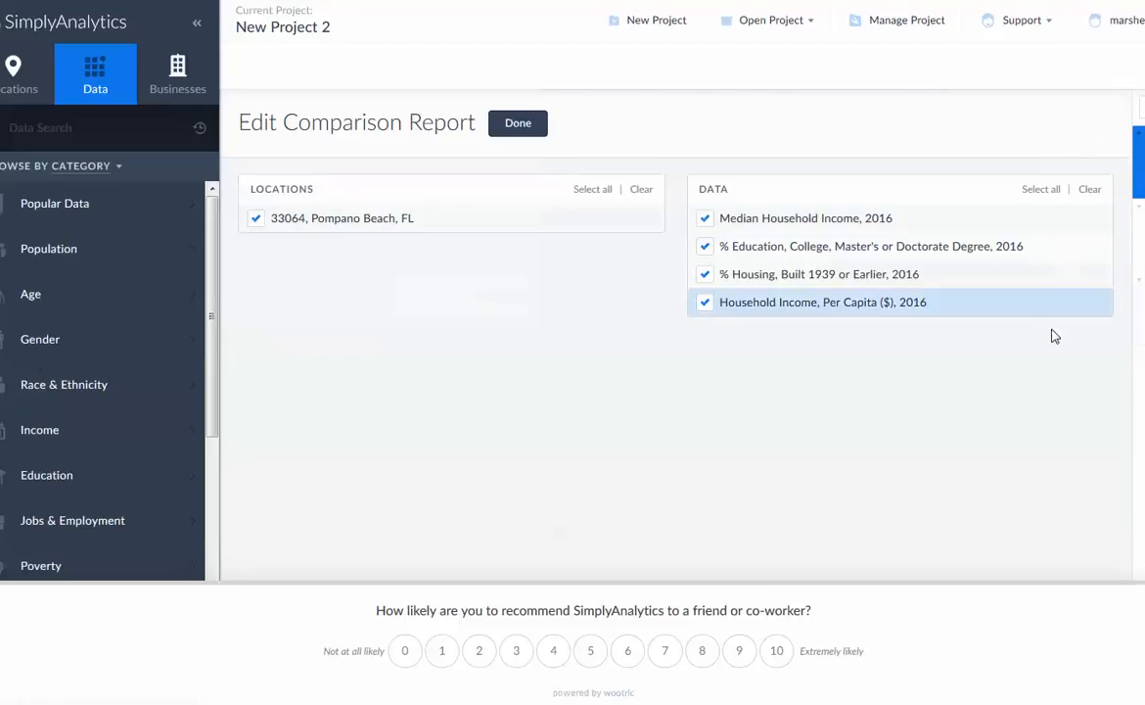
click(704, 276)
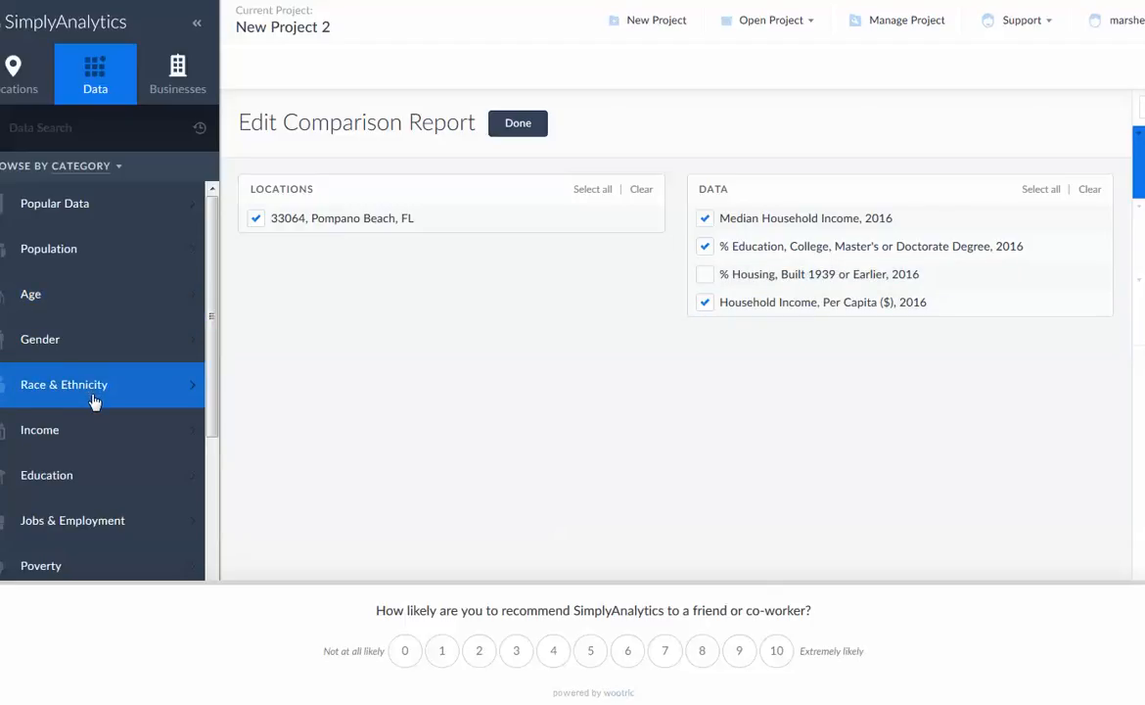
Add Average Household Income from the Income category to the Comparison Report
scroll(93, 406, down, 3)
click(65, 294)
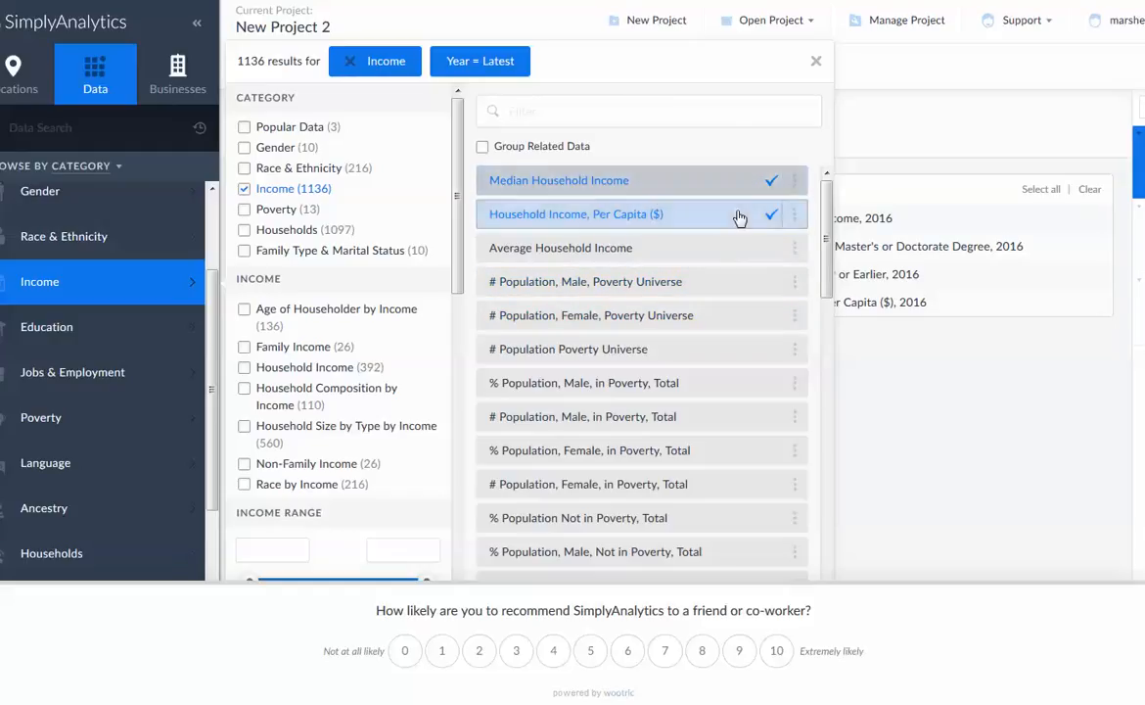
click(682, 253)
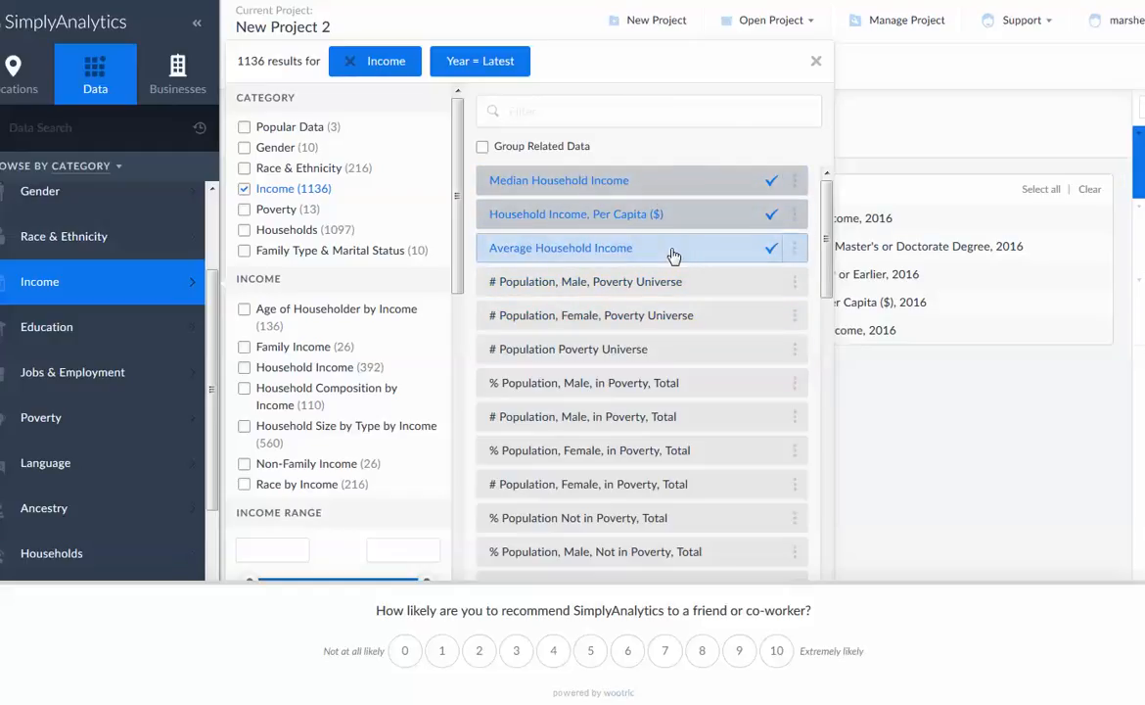
scroll(587, 333, down, 3)
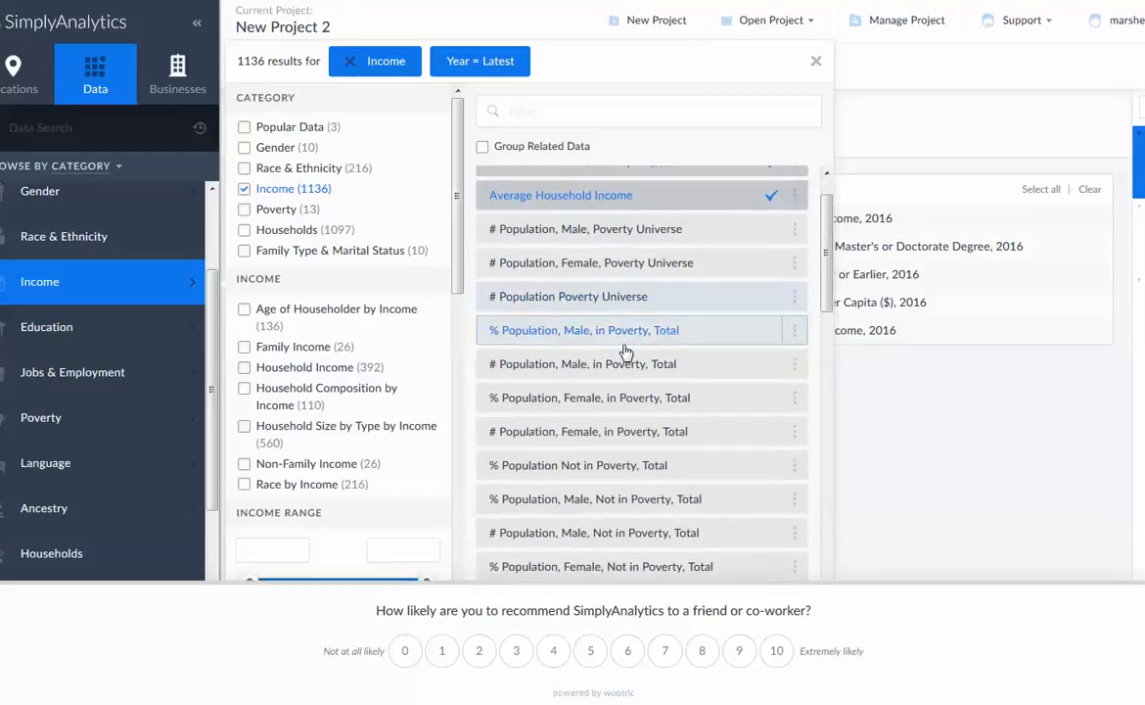
scroll(628, 344, up, 3)
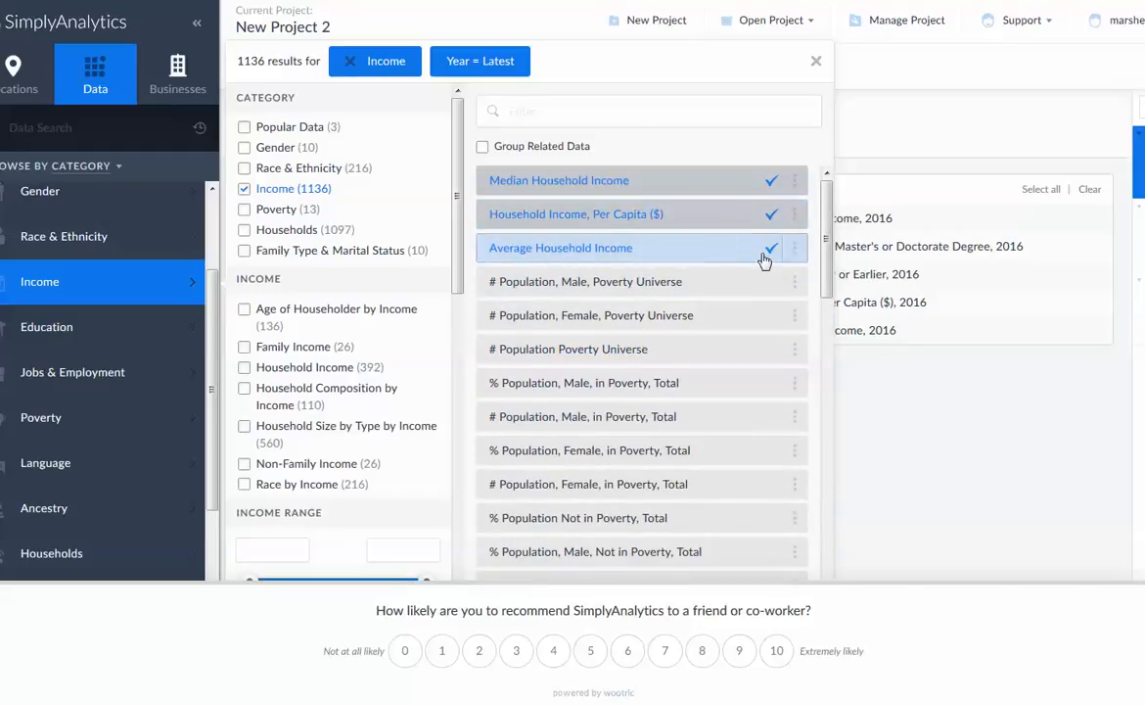
click(795, 251)
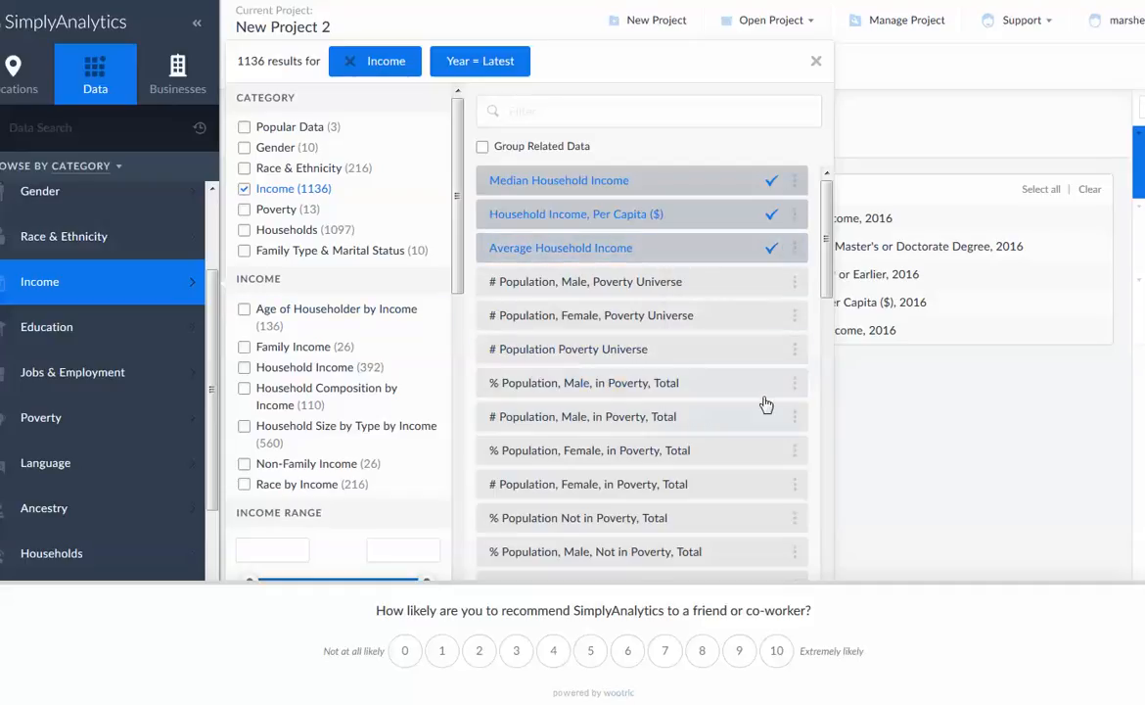
Add Personal Income, Total ($) and Household Income, Total ($) from the Income category to the report
scroll(740, 455, down, 10)
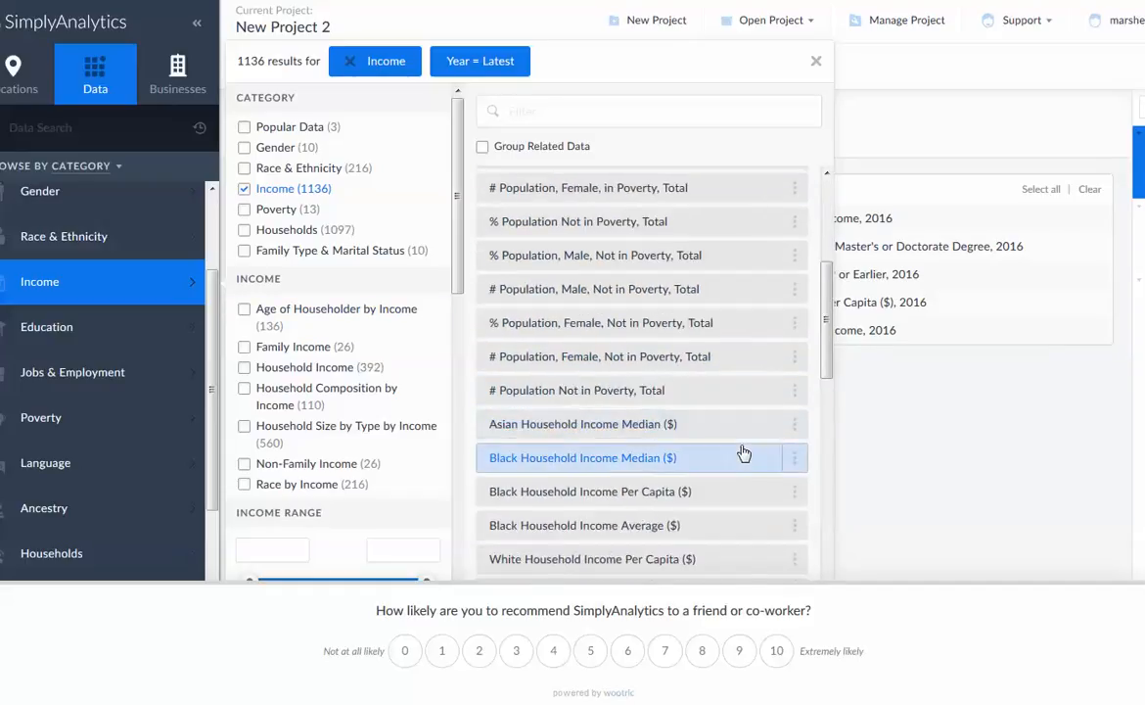
scroll(744, 452, down, 1)
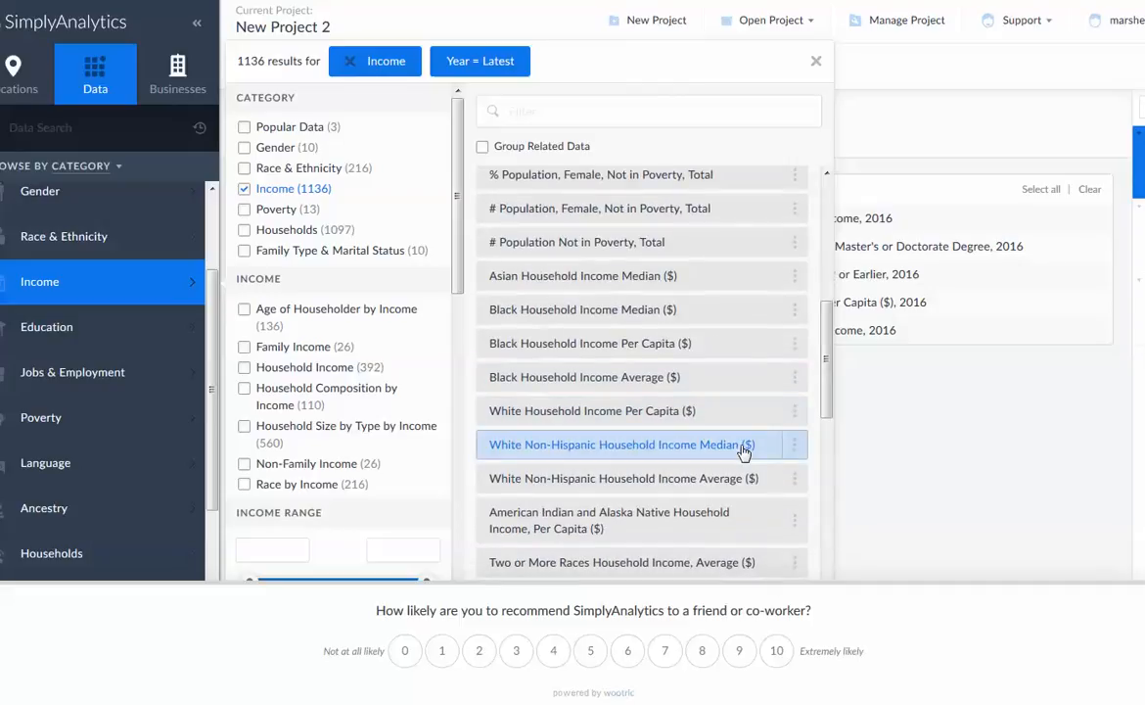
scroll(744, 451, down, 2)
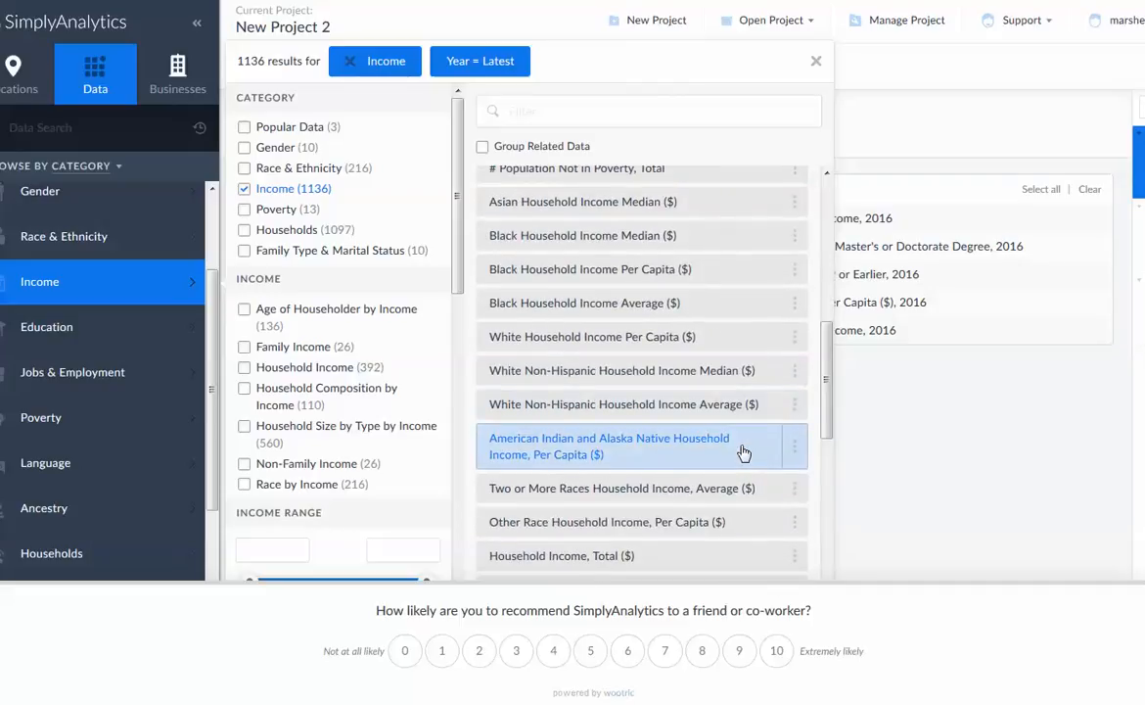
scroll(744, 452, down, 6)
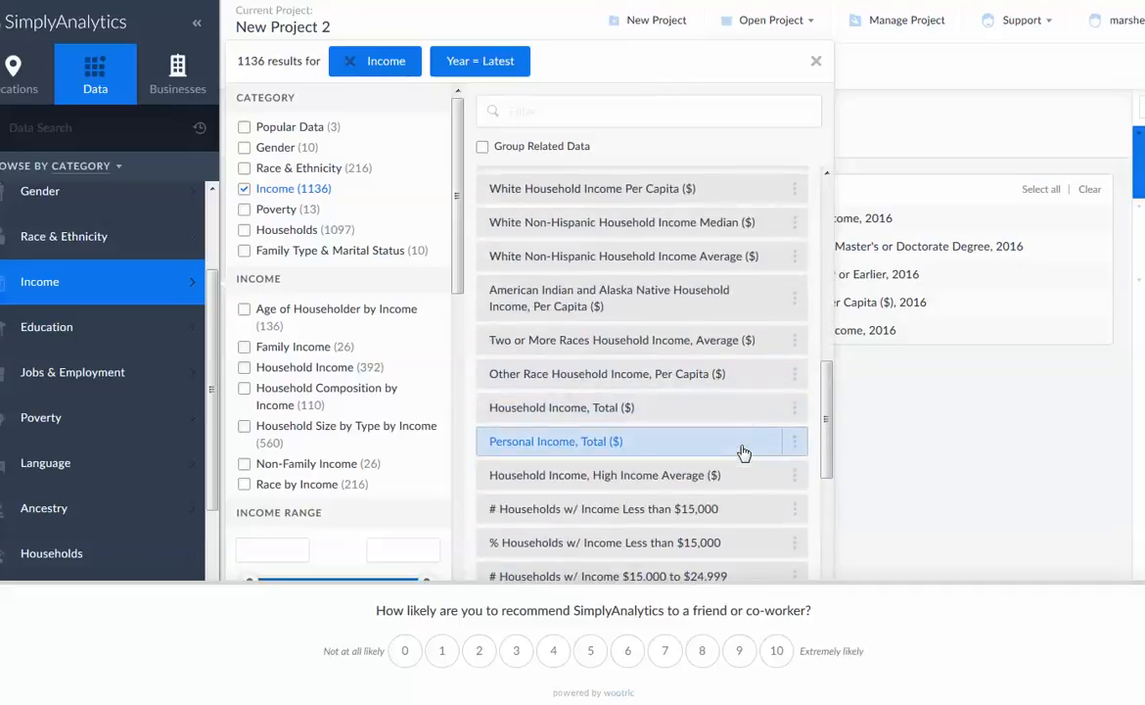
scroll(743, 452, down, 2)
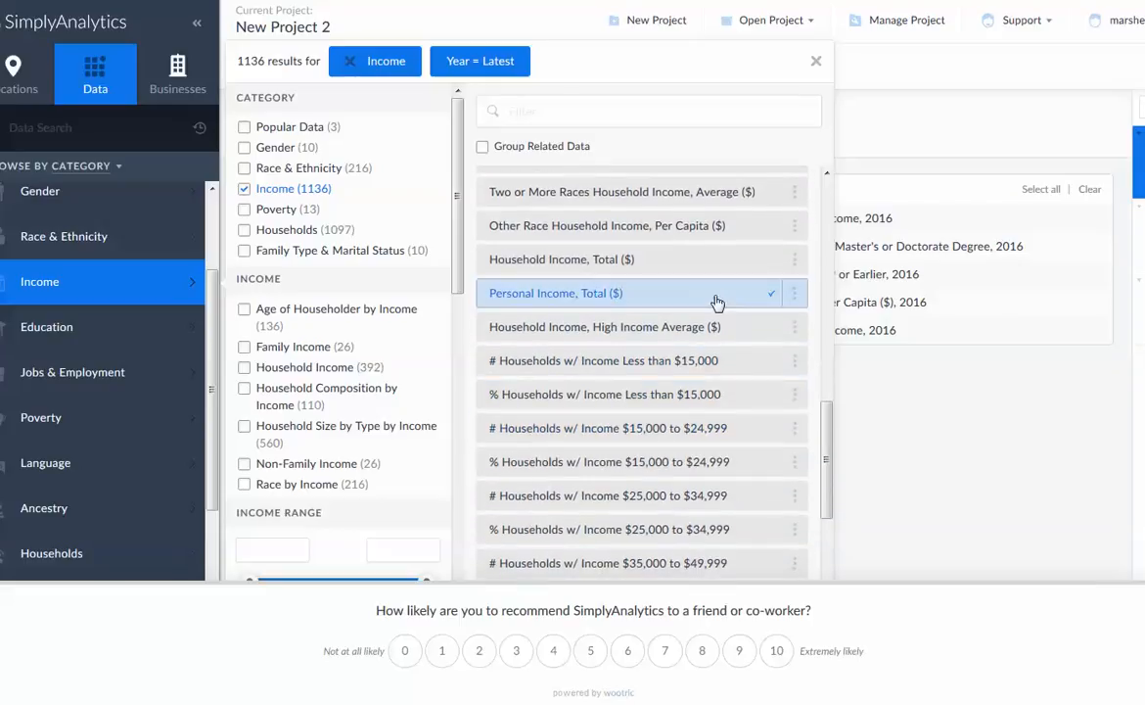
click(712, 296)
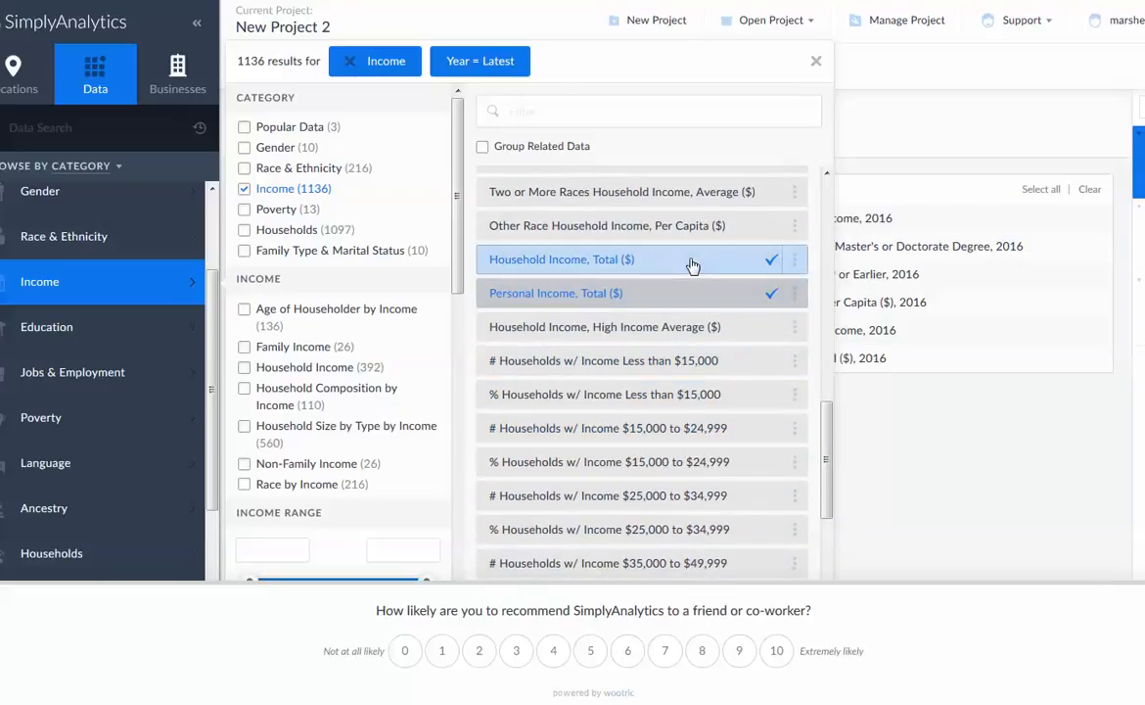
Add # Households w/ Income $50,000 to $74,999 and % Households w/ Income $75,000 to $99,999 to the report
scroll(733, 452, down, 3)
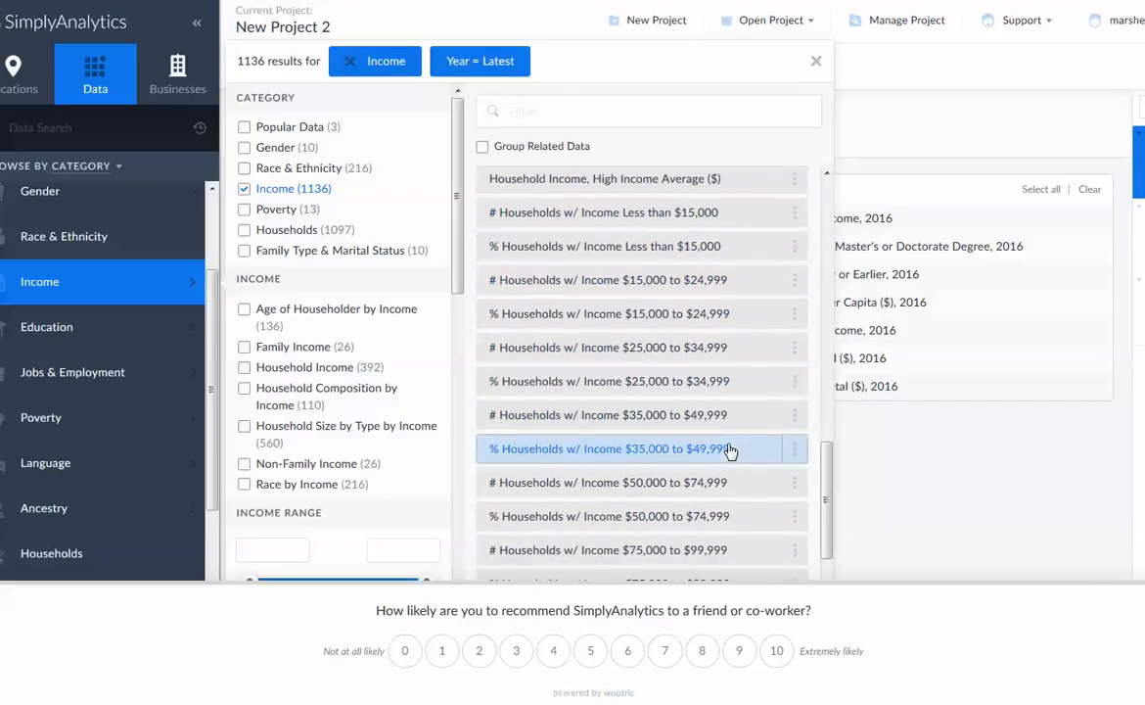
scroll(730, 450, down, 2)
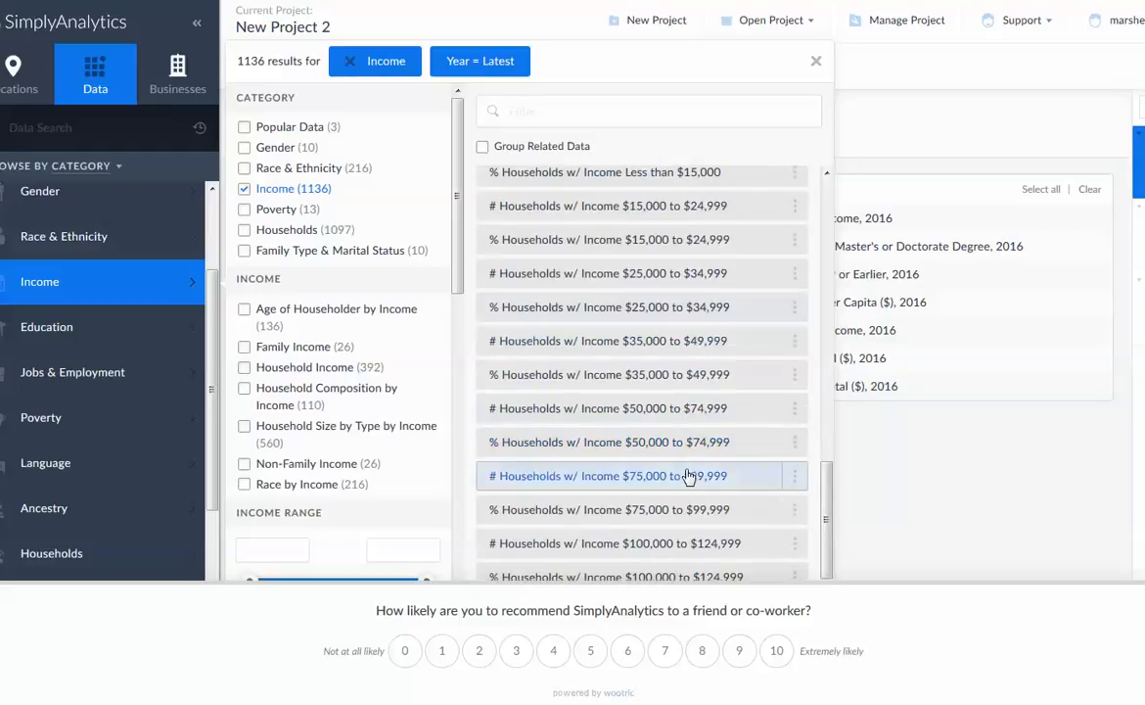
scroll(709, 439, down, 2)
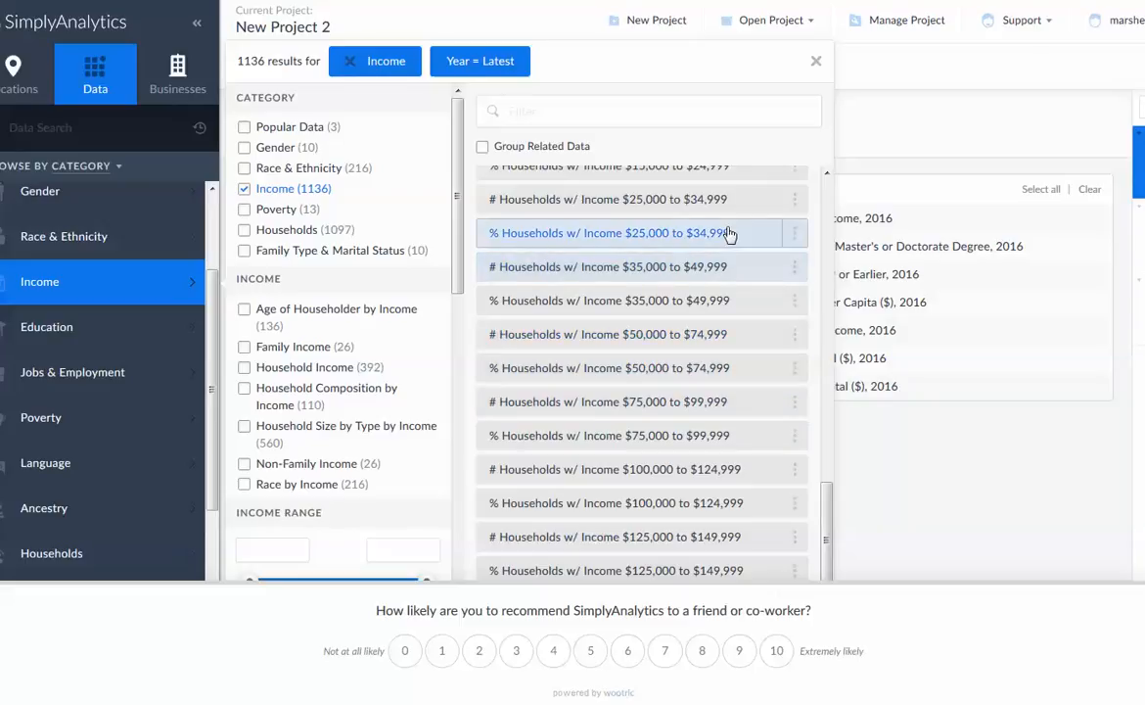
click(739, 338)
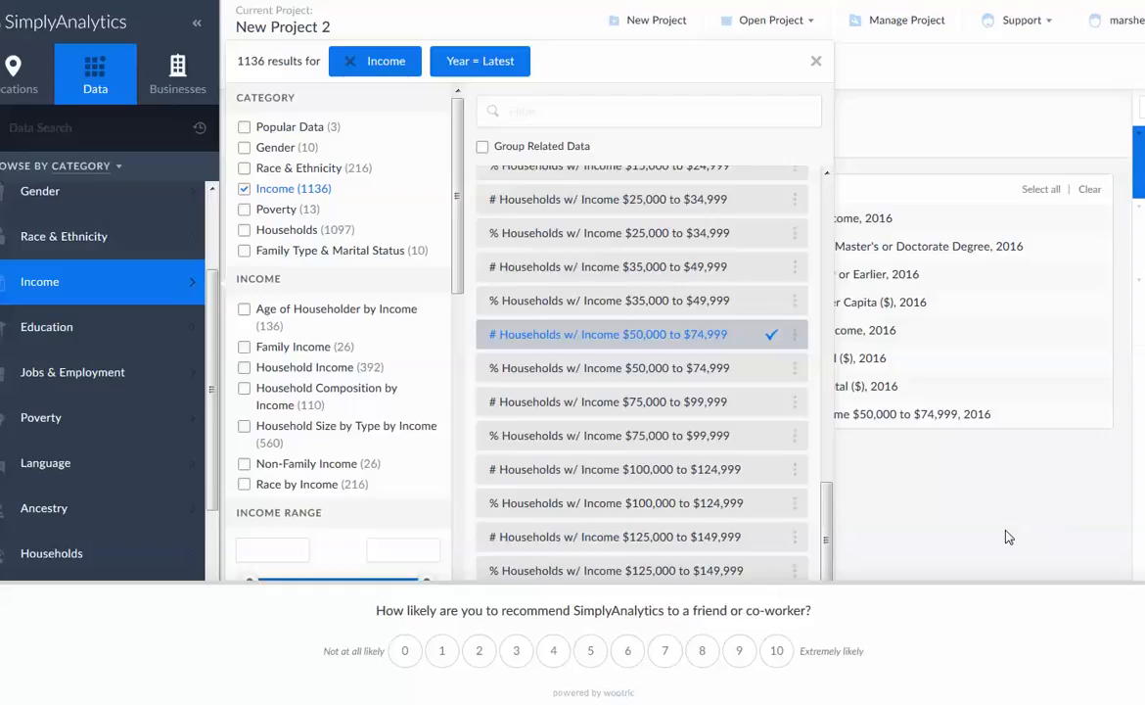
click(736, 450)
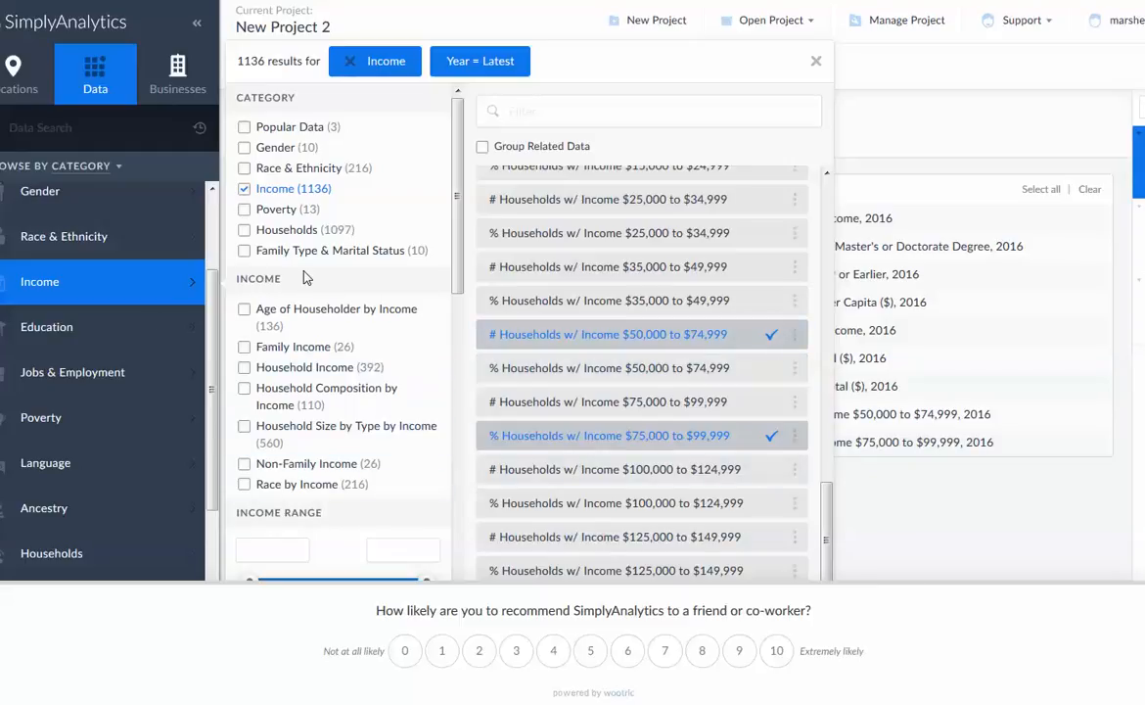
Add the # Education Attainment variables for Bachelor's, Master's and Doctorate Degree from the Education category to the report
scroll(23, 450, down, 2)
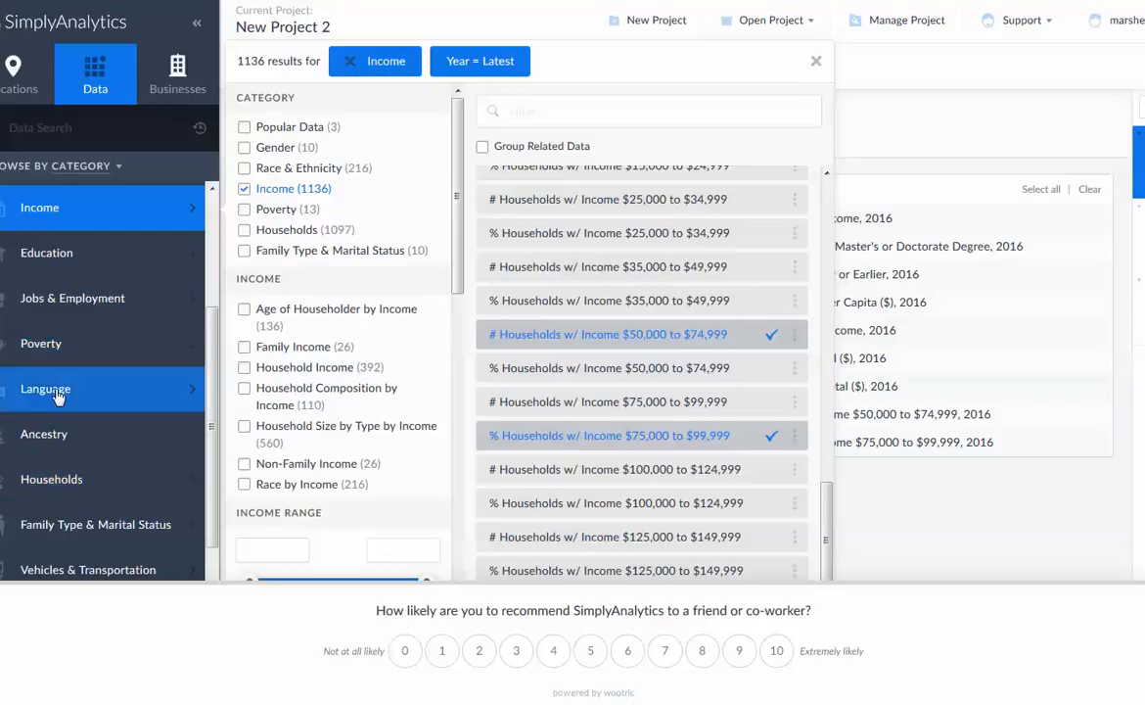
click(60, 263)
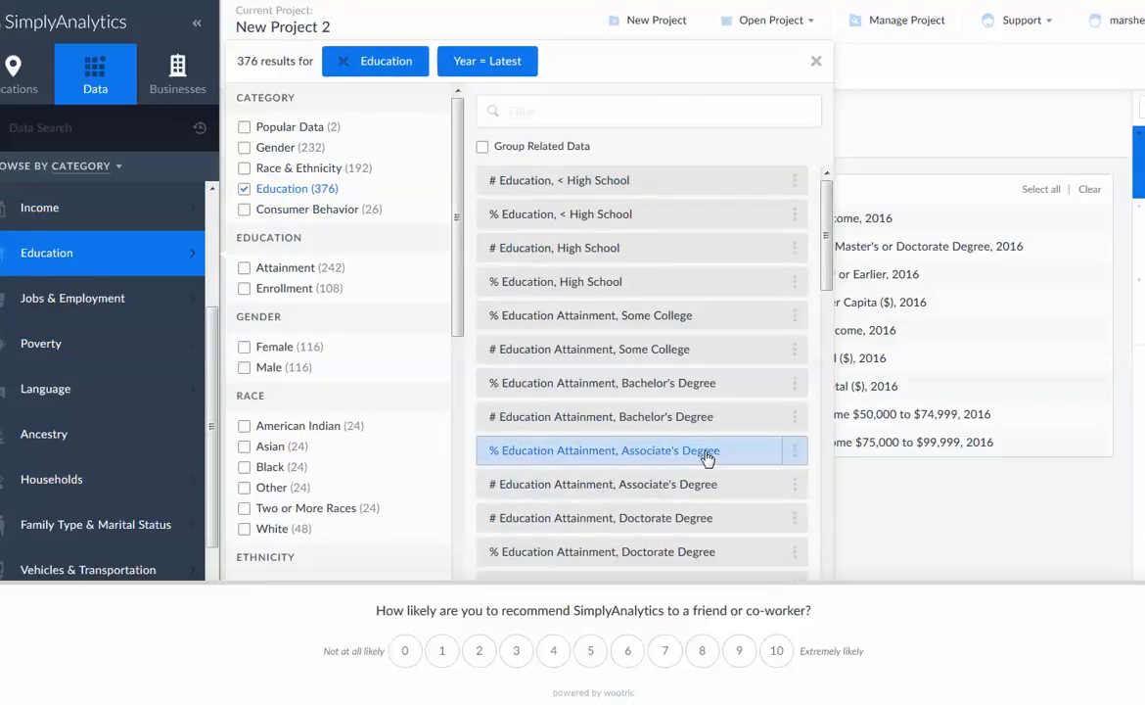
scroll(707, 458, down, 5)
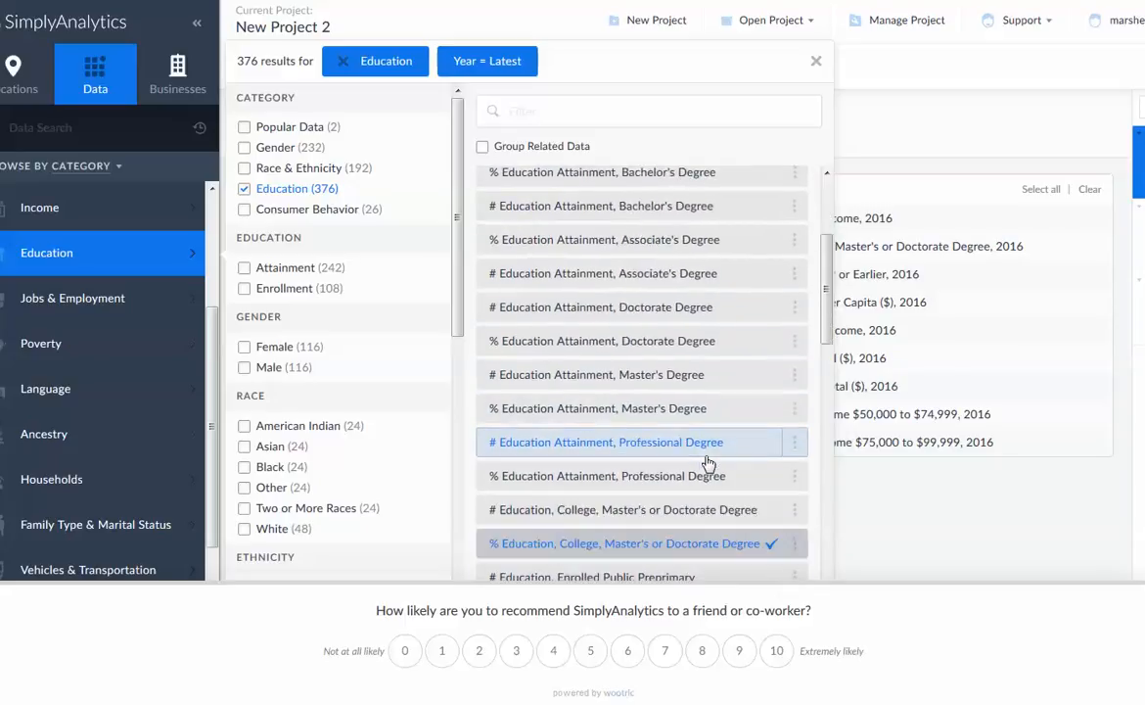
scroll(703, 450, down, 4)
scroll(638, 476, up, 5)
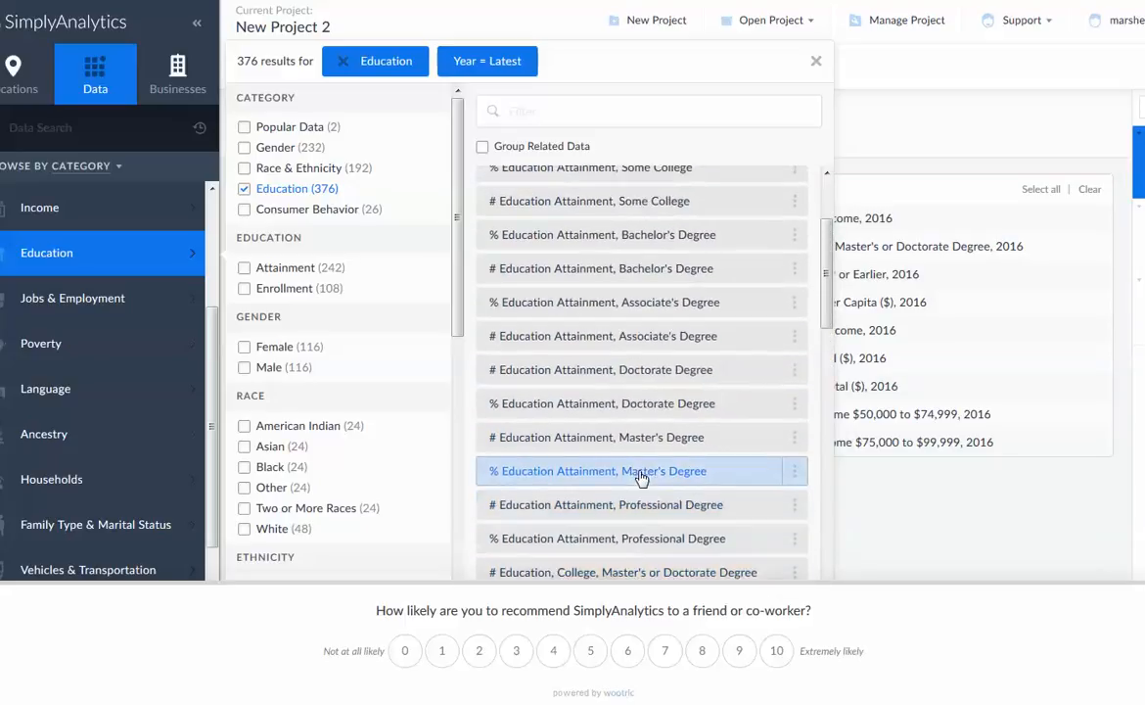
scroll(642, 478, up, 3)
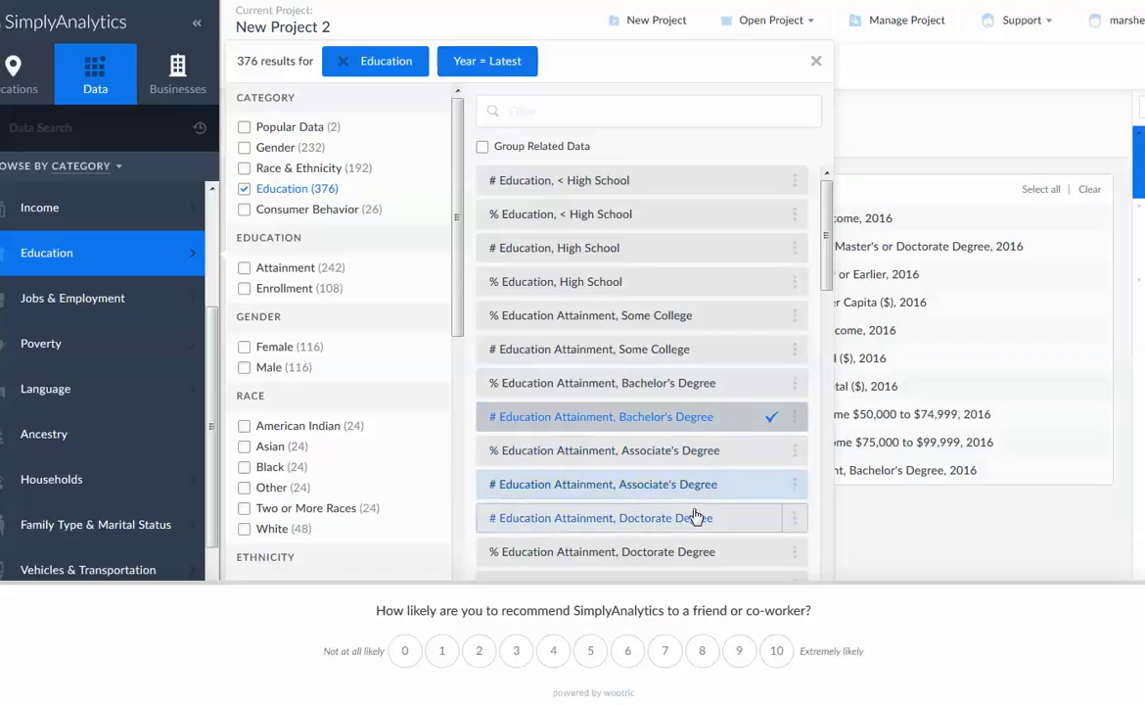
scroll(701, 513, down, 1)
scroll(703, 513, down, 3)
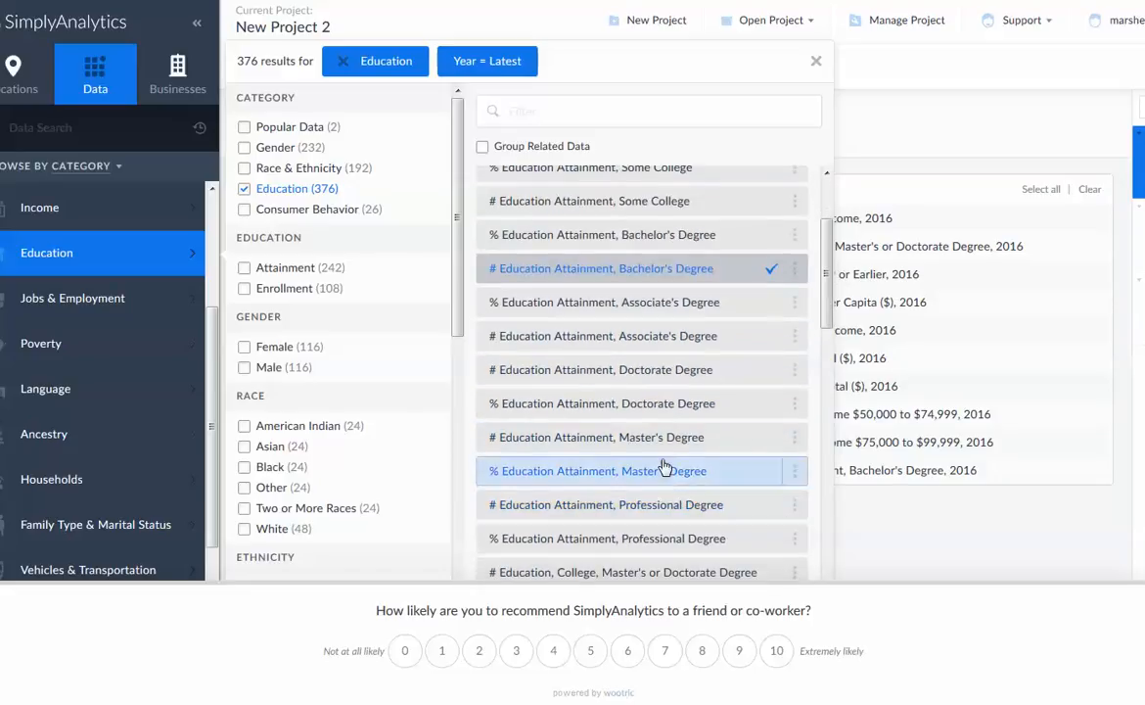
click(665, 445)
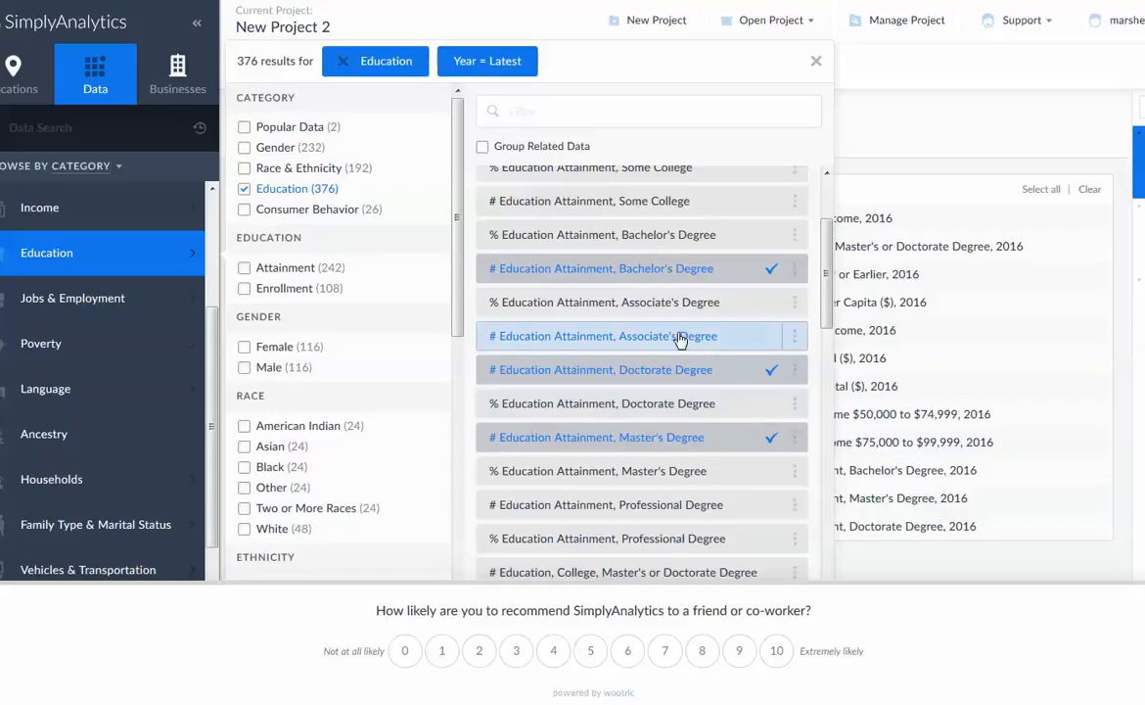
Add # Education Attainment, Associate's Degree from the Education category to the Comparison Report
click(681, 336)
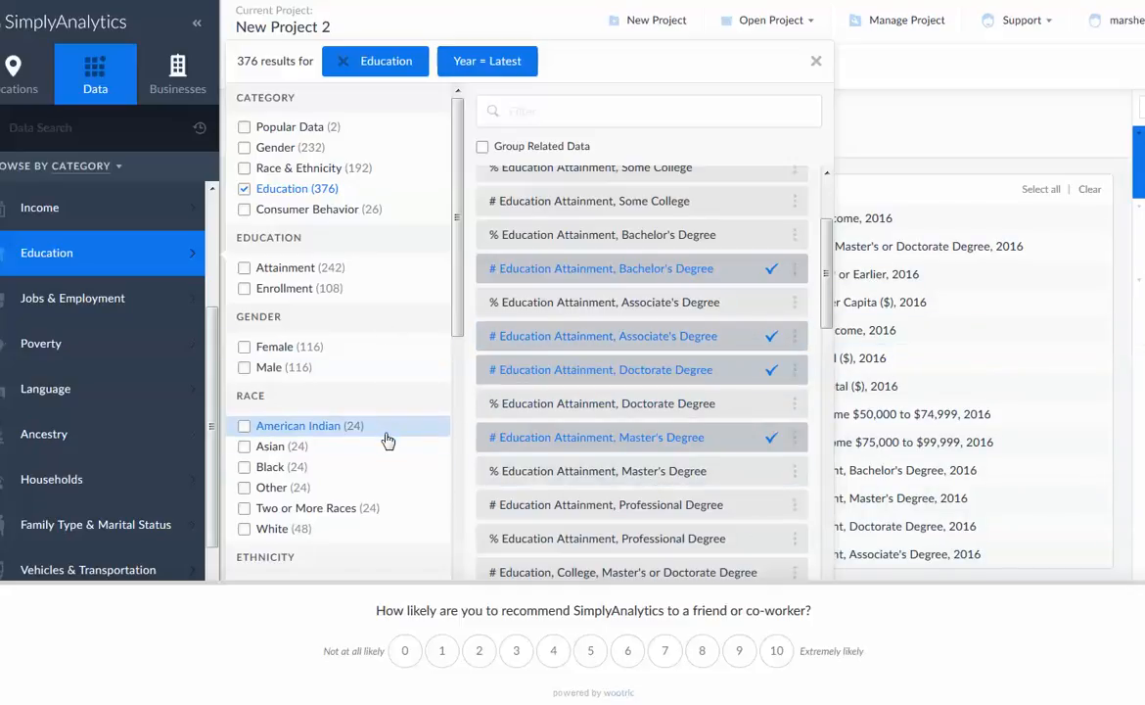
Try filtering the Education variables by Female and Male gender, and clear both gender filters
scroll(392, 443, down, 2)
scroll(392, 444, down, 2)
scroll(396, 442, down, 3)
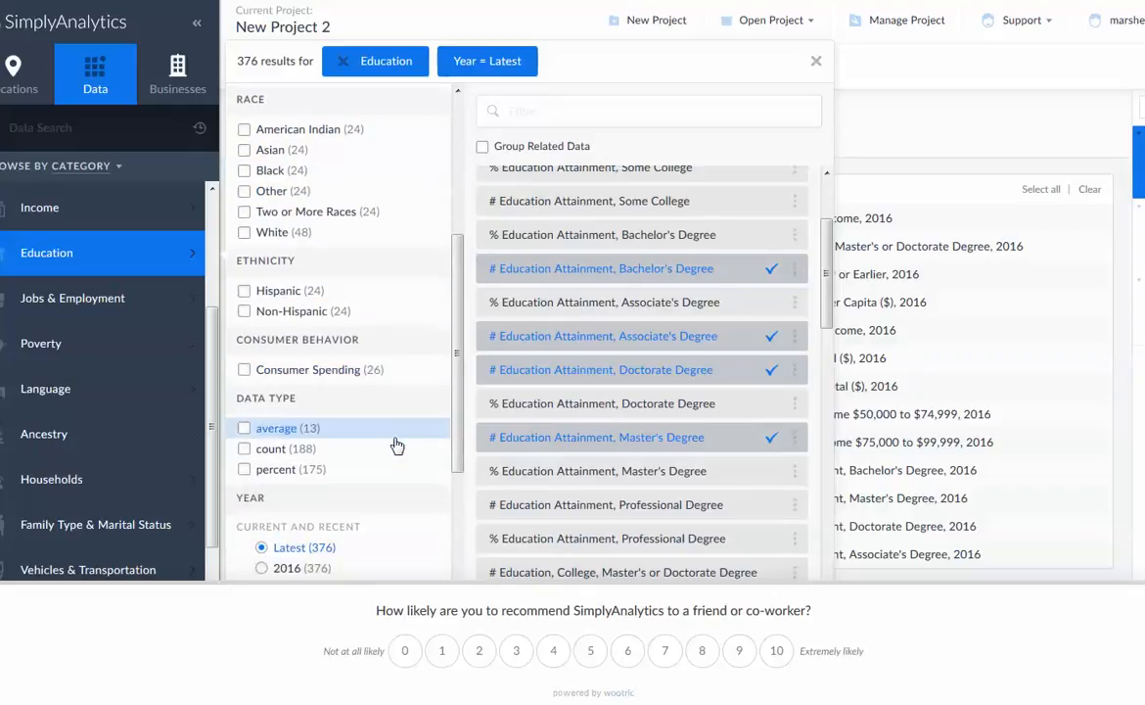
scroll(397, 436, up, 7)
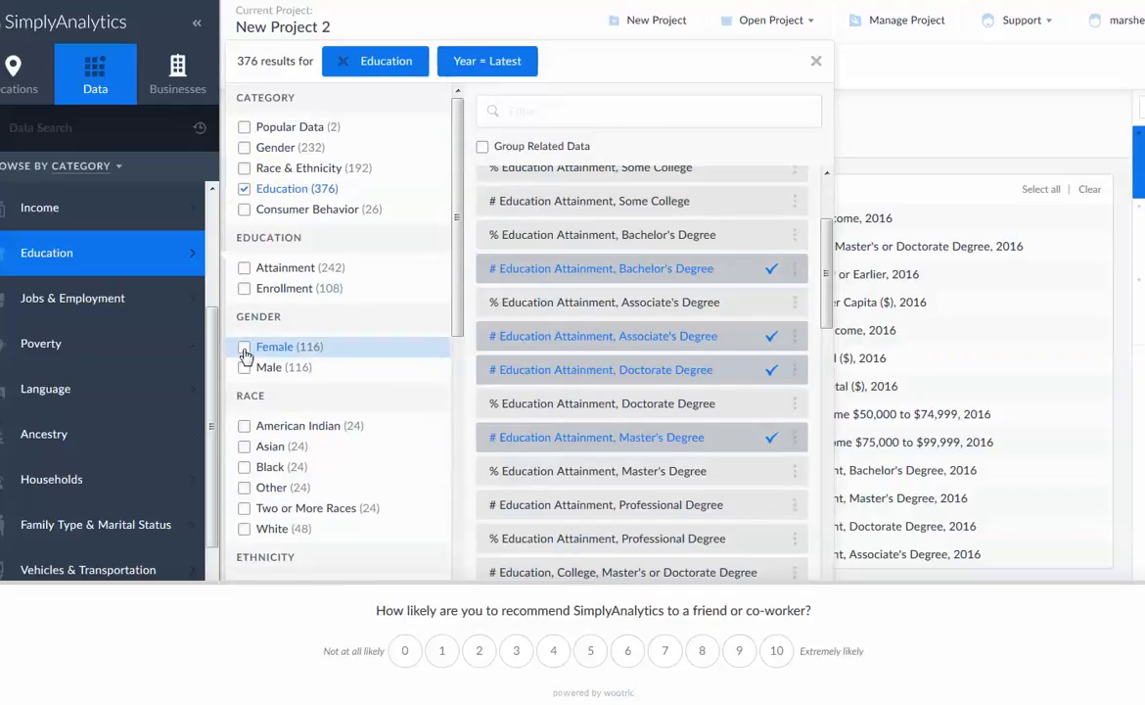
click(245, 349)
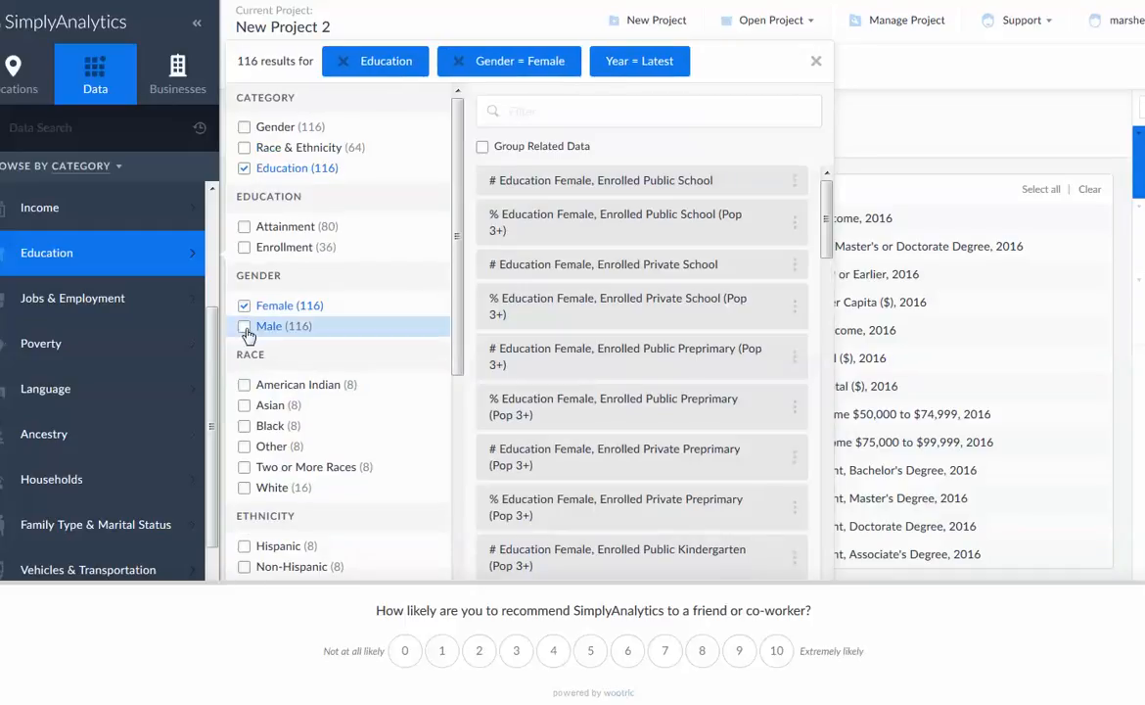
click(244, 326)
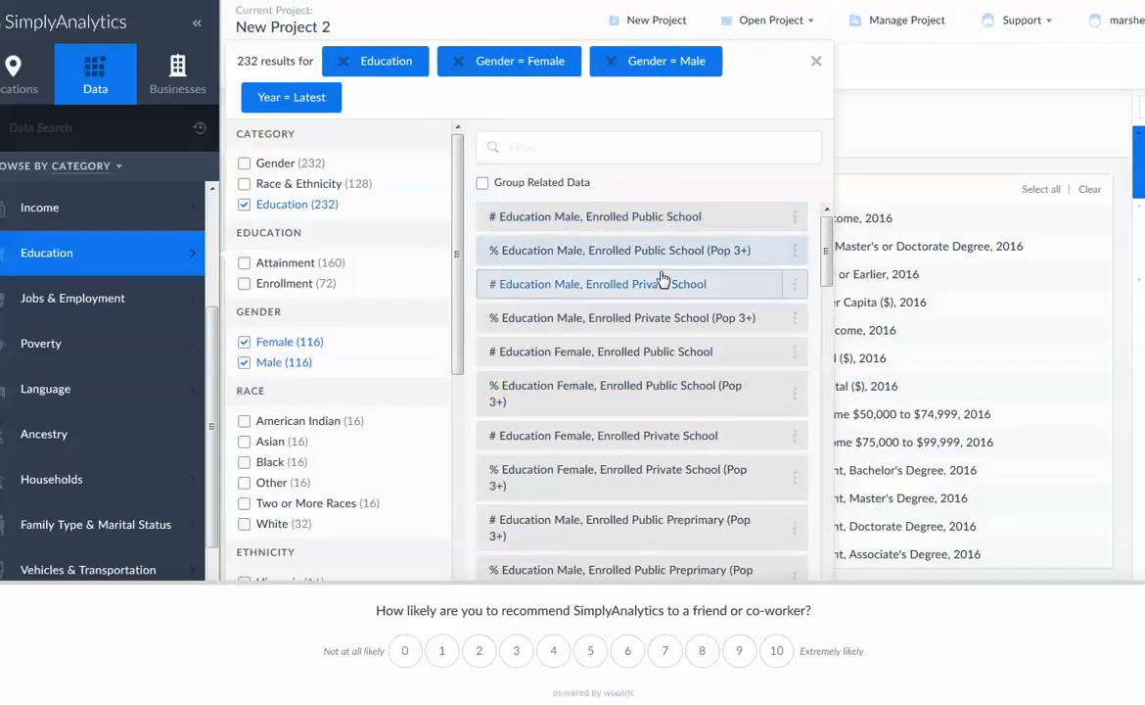
click(245, 341)
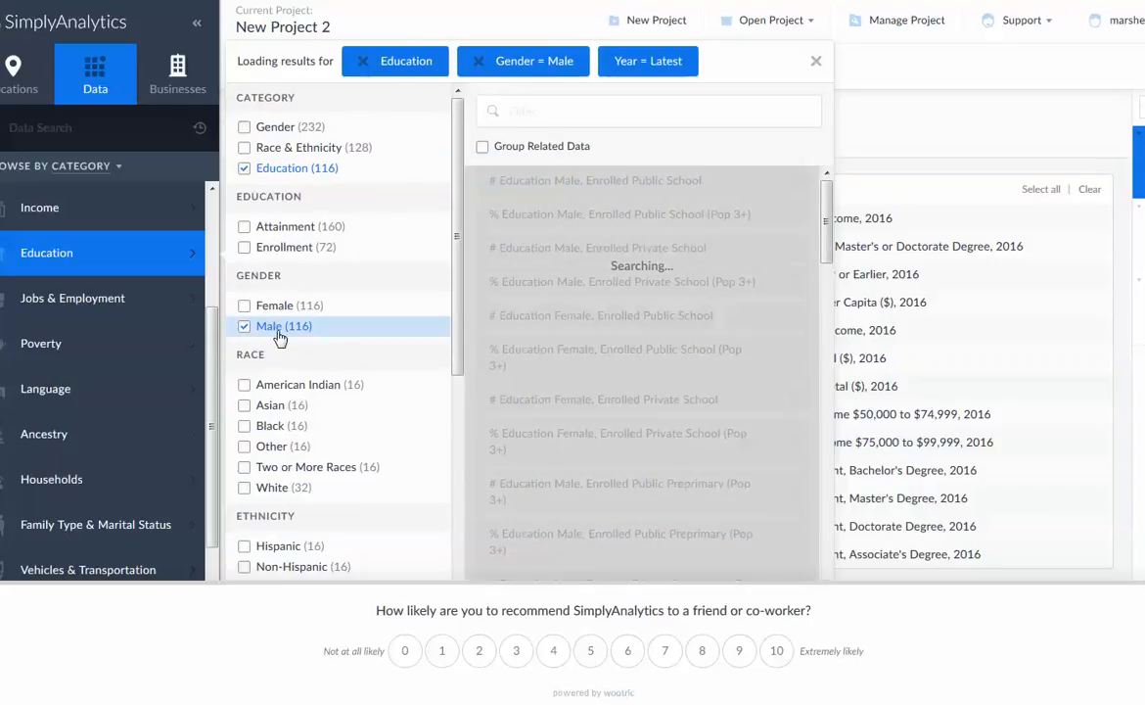
click(244, 326)
click(46, 223)
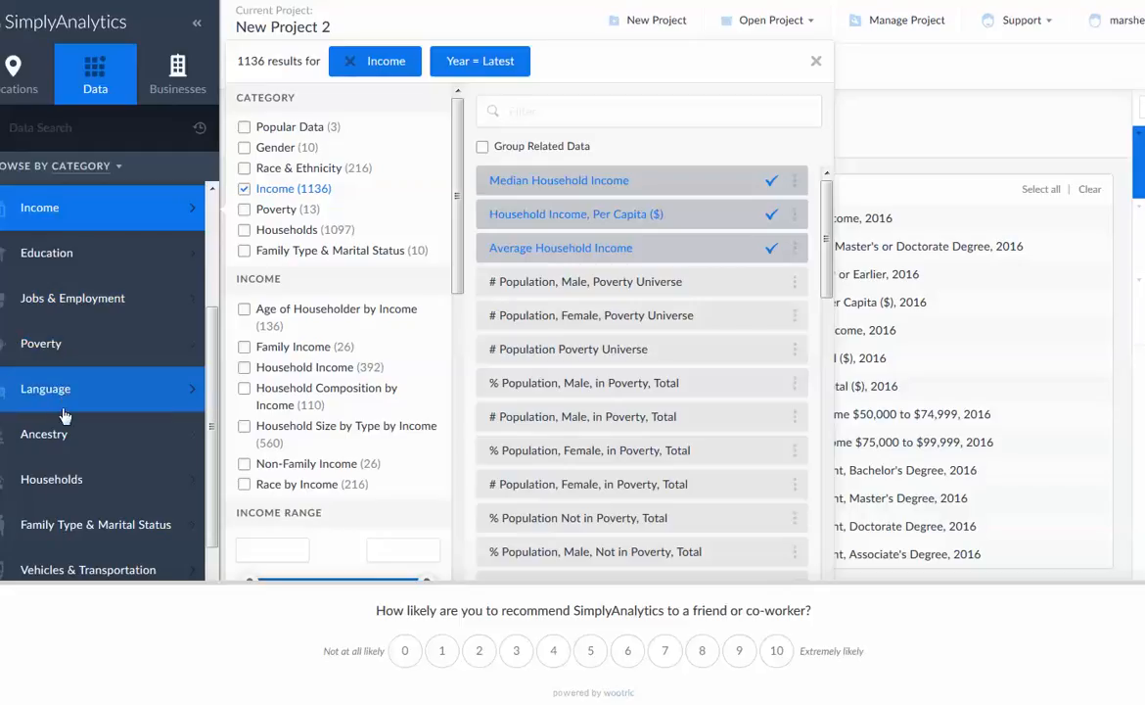
Add Household, Average Size and % Familiy Households Age from the Households category to the report
click(64, 470)
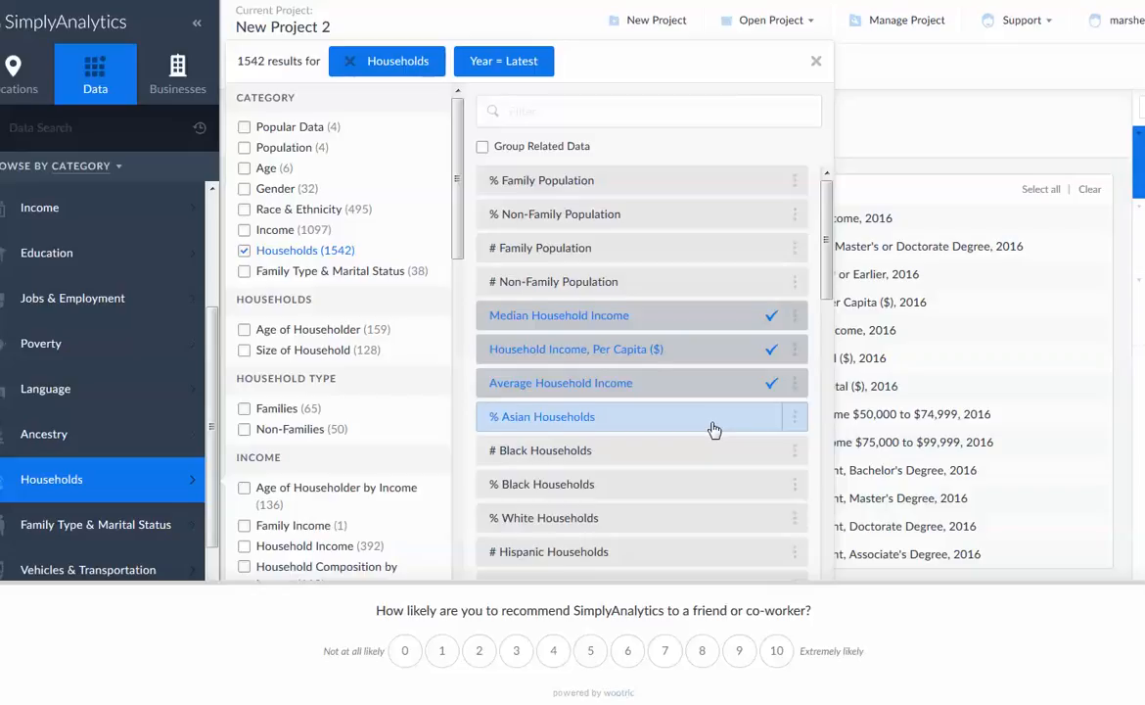
scroll(713, 431, down, 3)
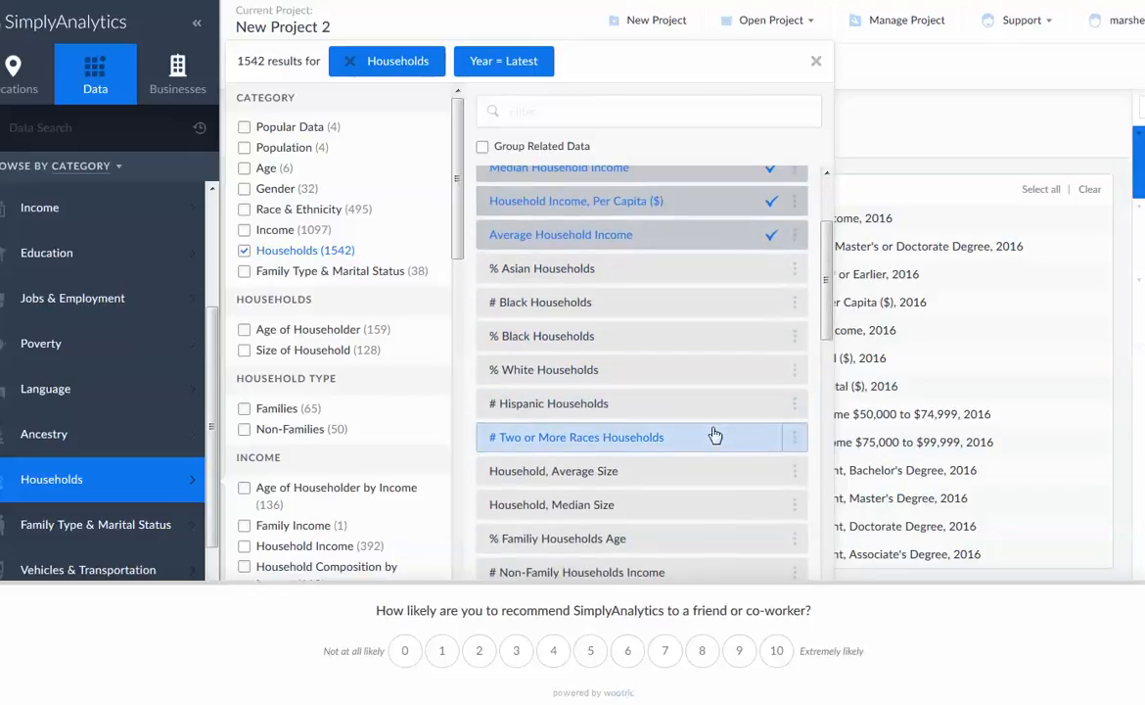
scroll(713, 434, down, 3)
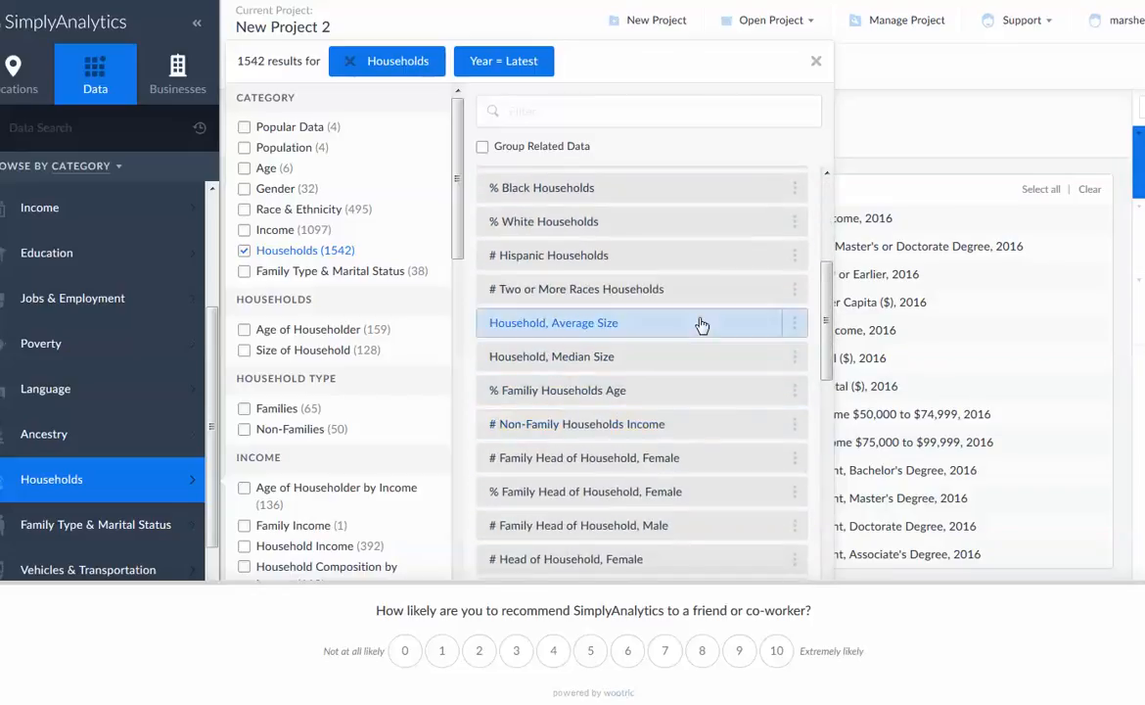
click(703, 334)
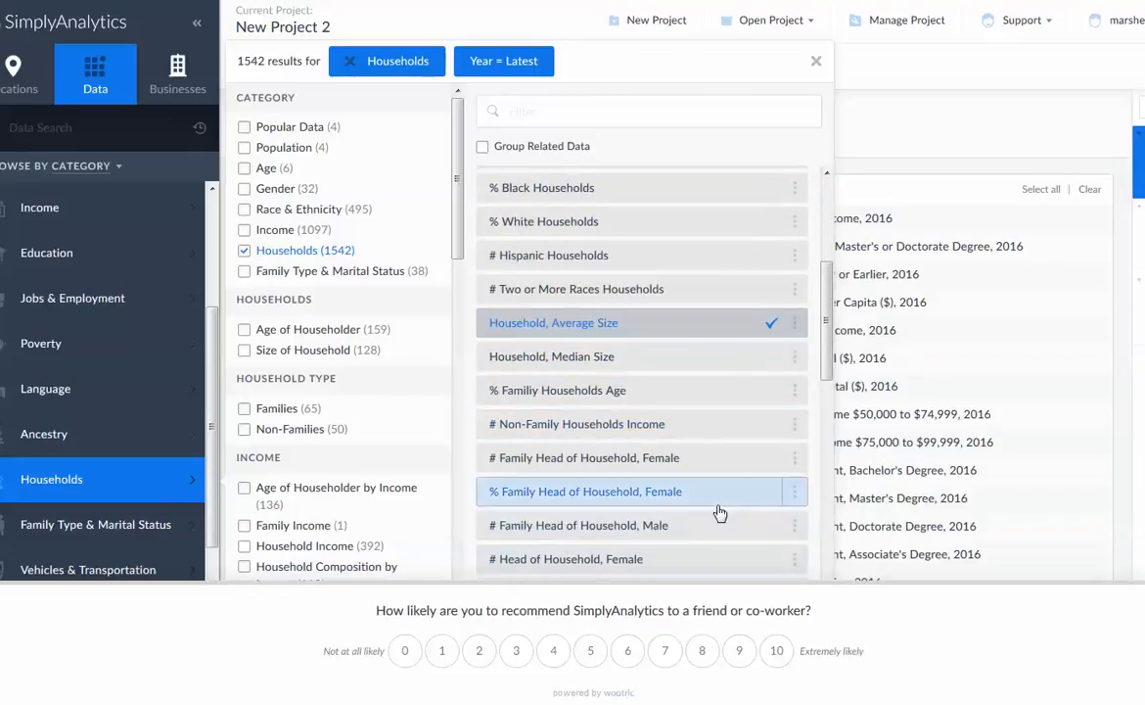
scroll(716, 370, down, 2)
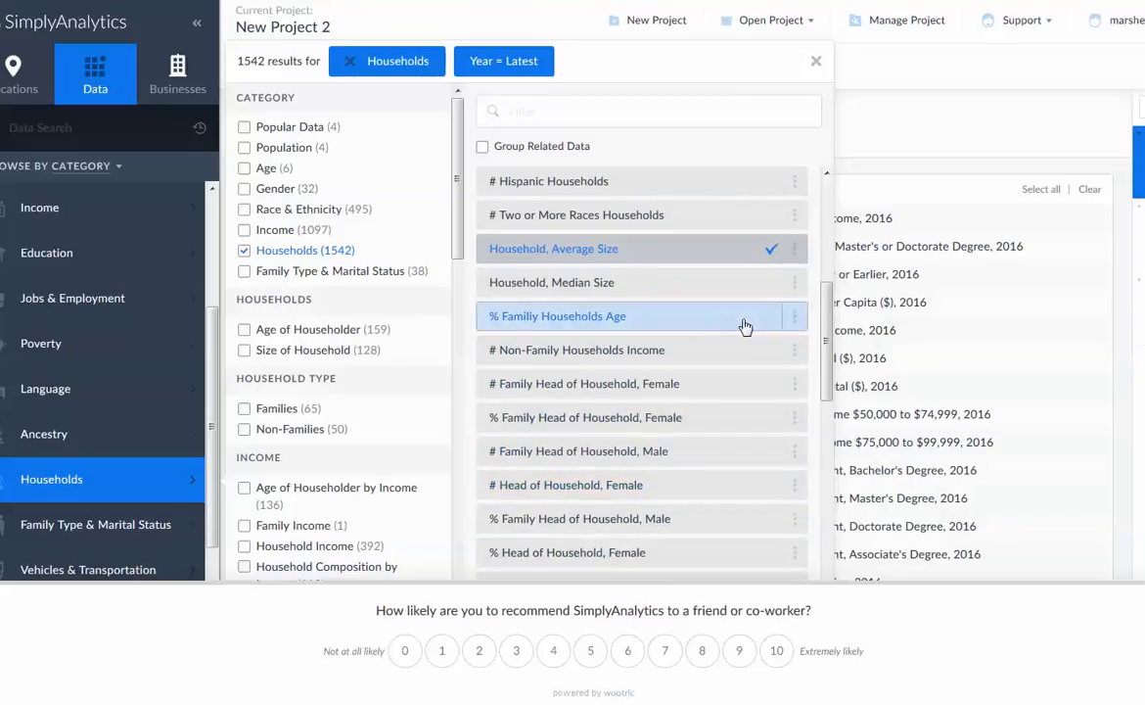
click(718, 329)
Add Household % Growth (2016/2010) and Household % Forecast (2021/2016) to the report
scroll(722, 376, down, 4)
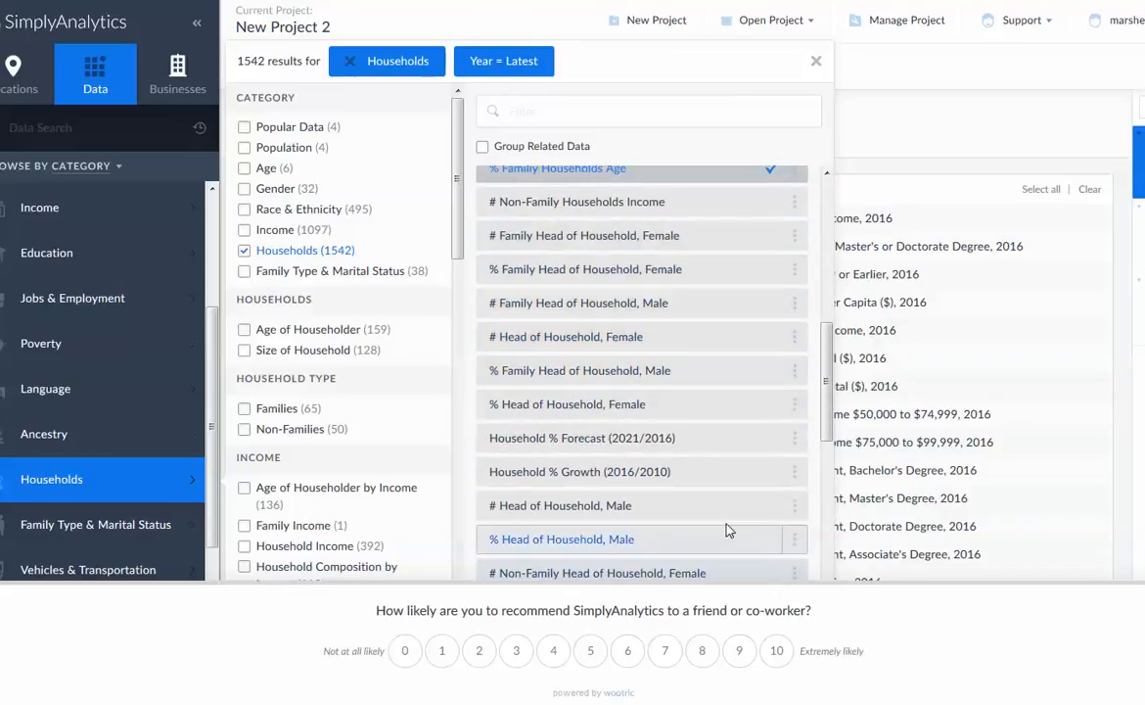
scroll(724, 504, down, 2)
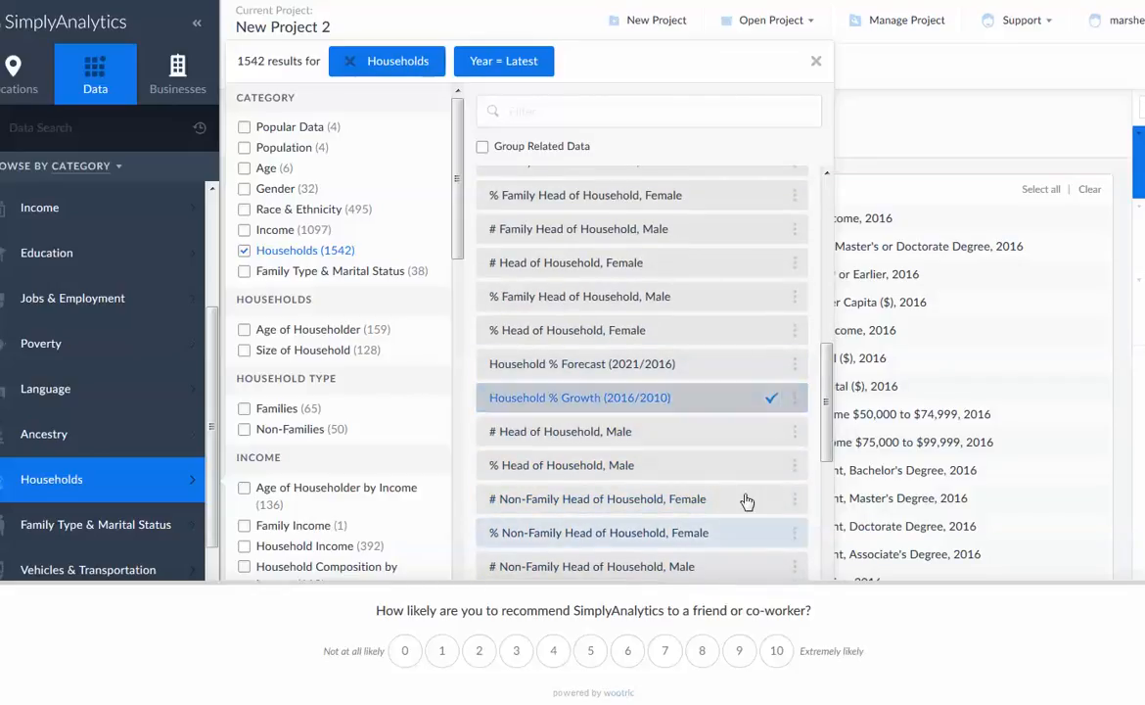
click(744, 375)
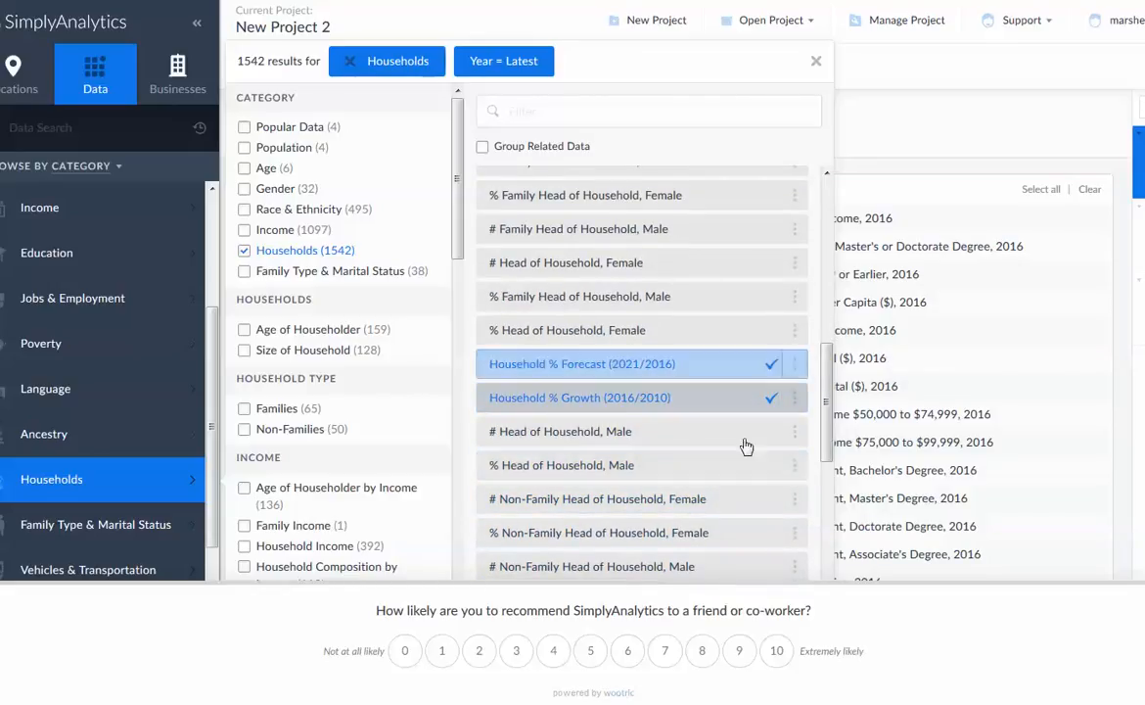
Add the # and % Households, with People Under 6 and 6 to 17 variables and # Households, with People Under 6 Only
scroll(744, 505, down, 3)
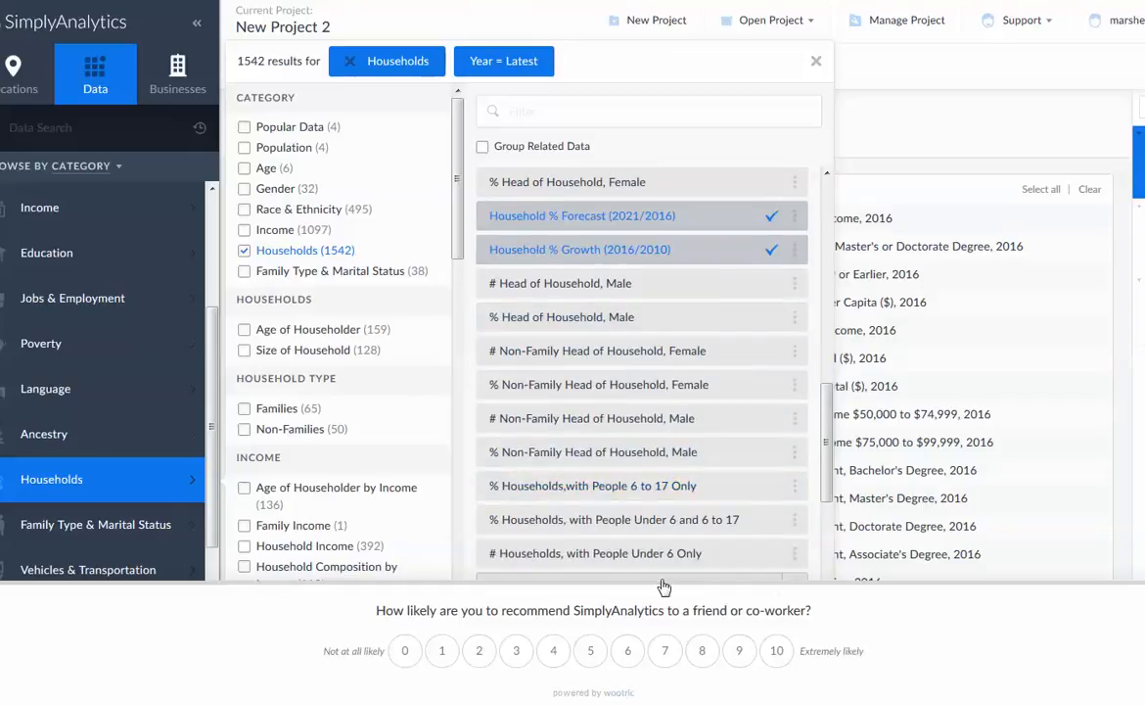
click(751, 529)
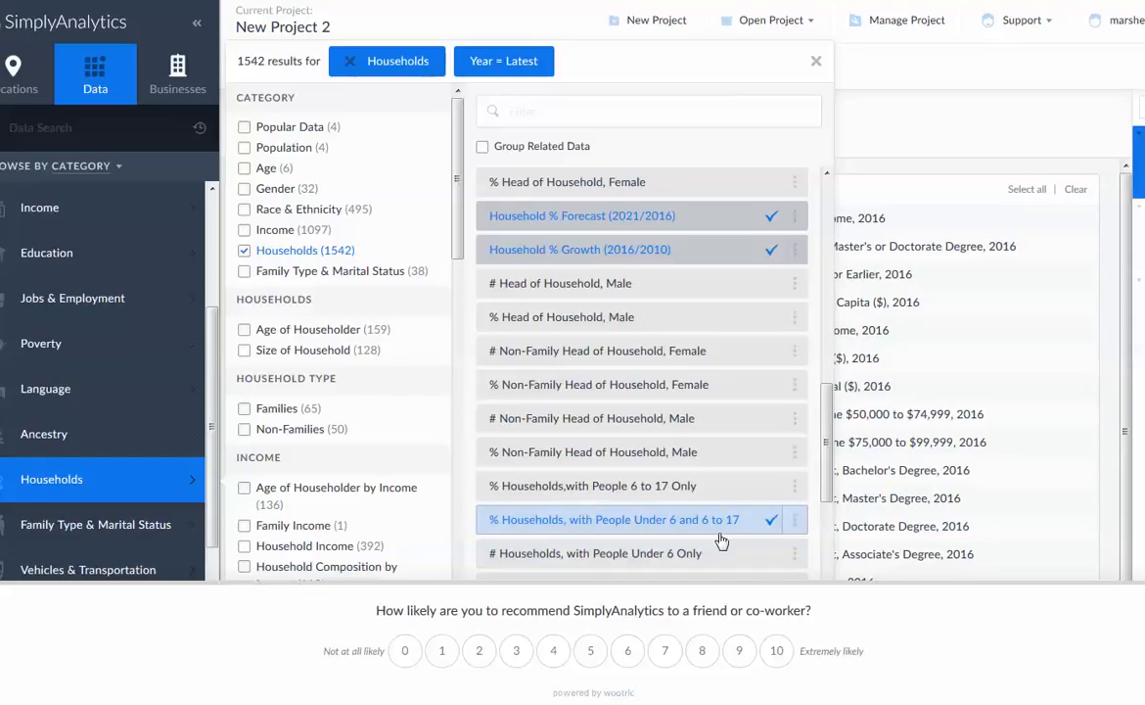
click(756, 554)
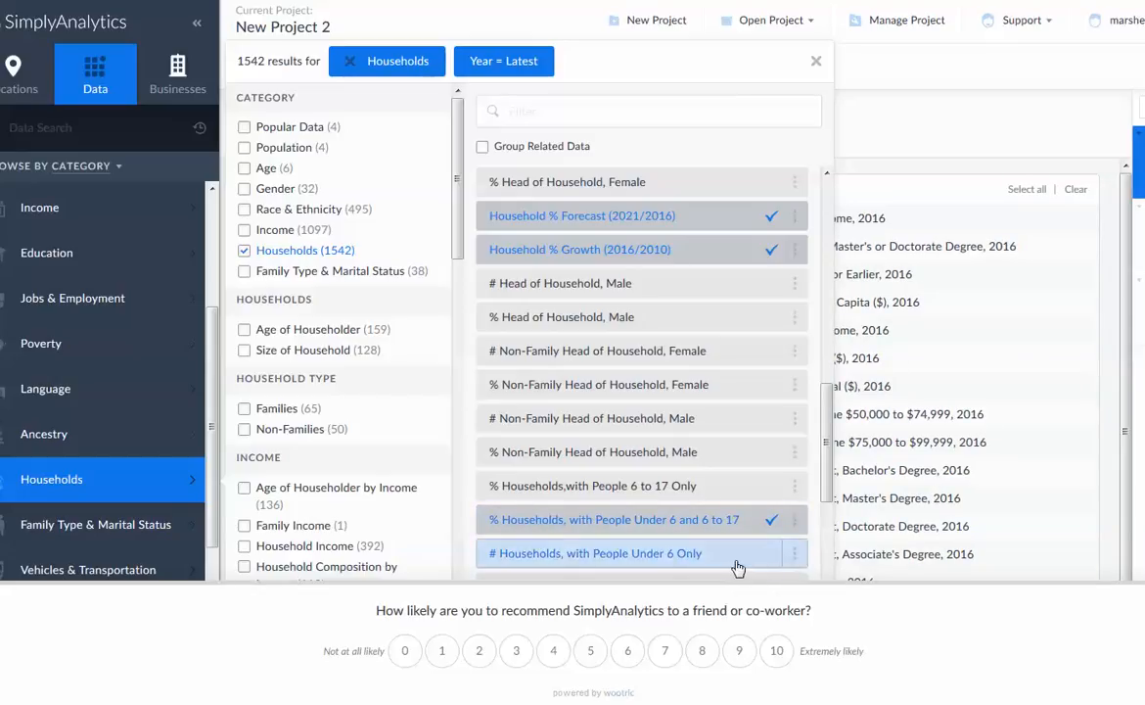
scroll(791, 449, down, 1)
scroll(791, 448, down, 3)
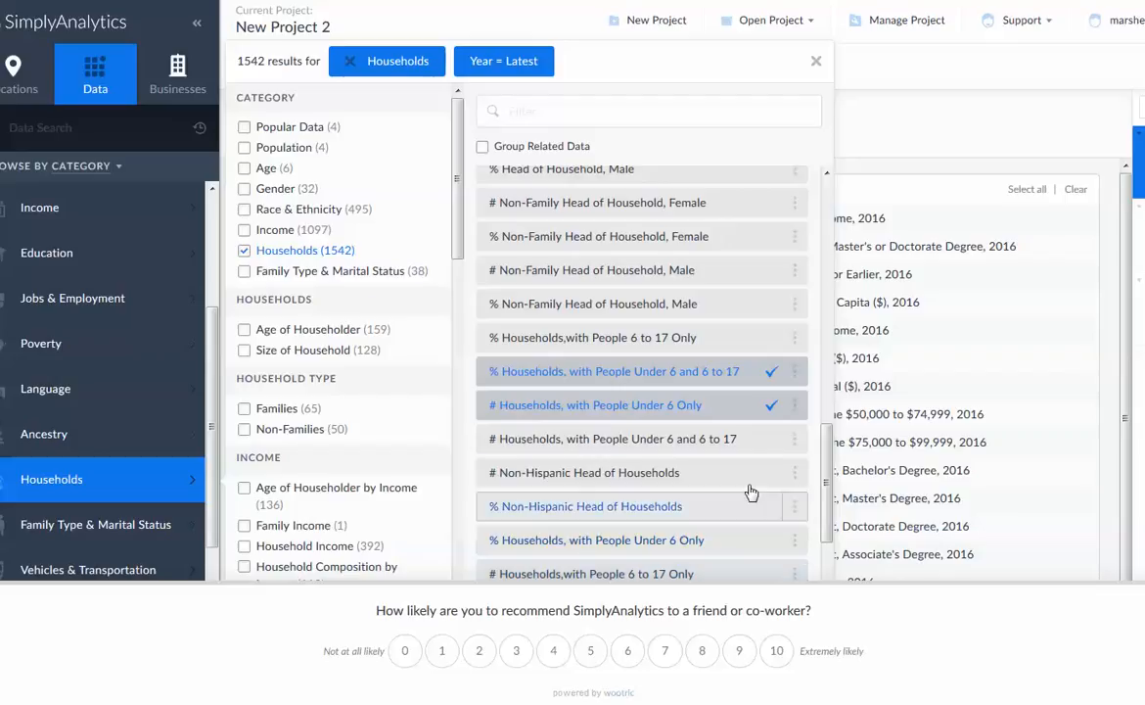
click(773, 439)
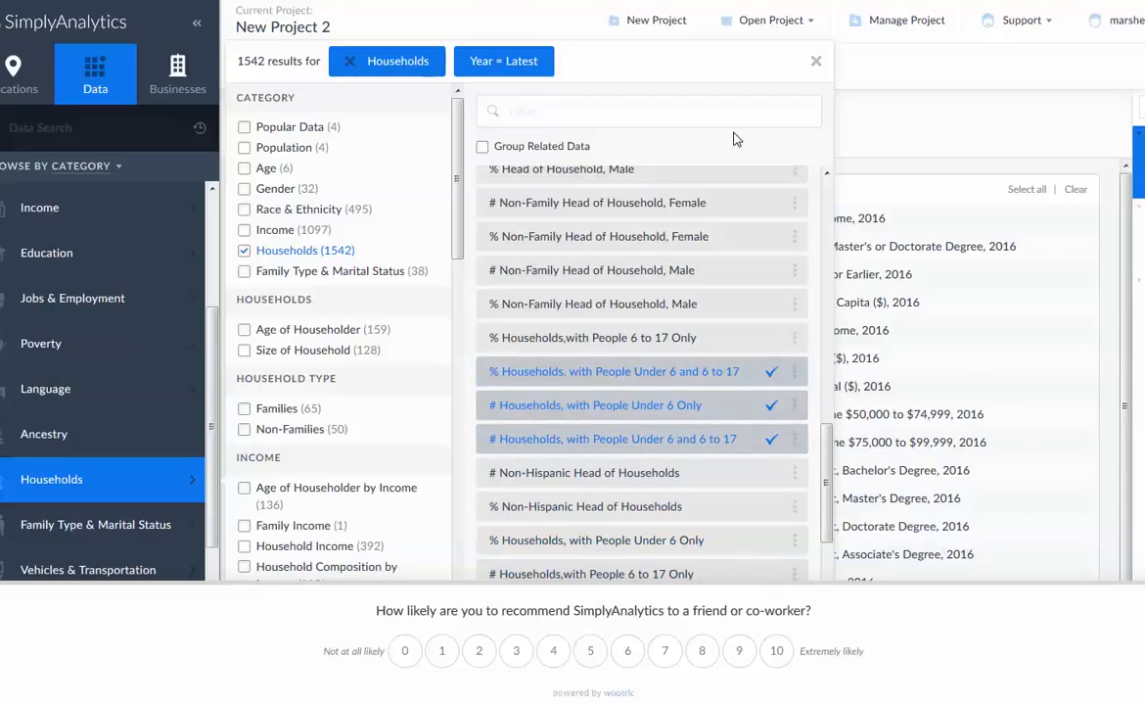
Finish editing the Comparison Report and hide the Household Income, Per Capita ($) variable from it
click(815, 66)
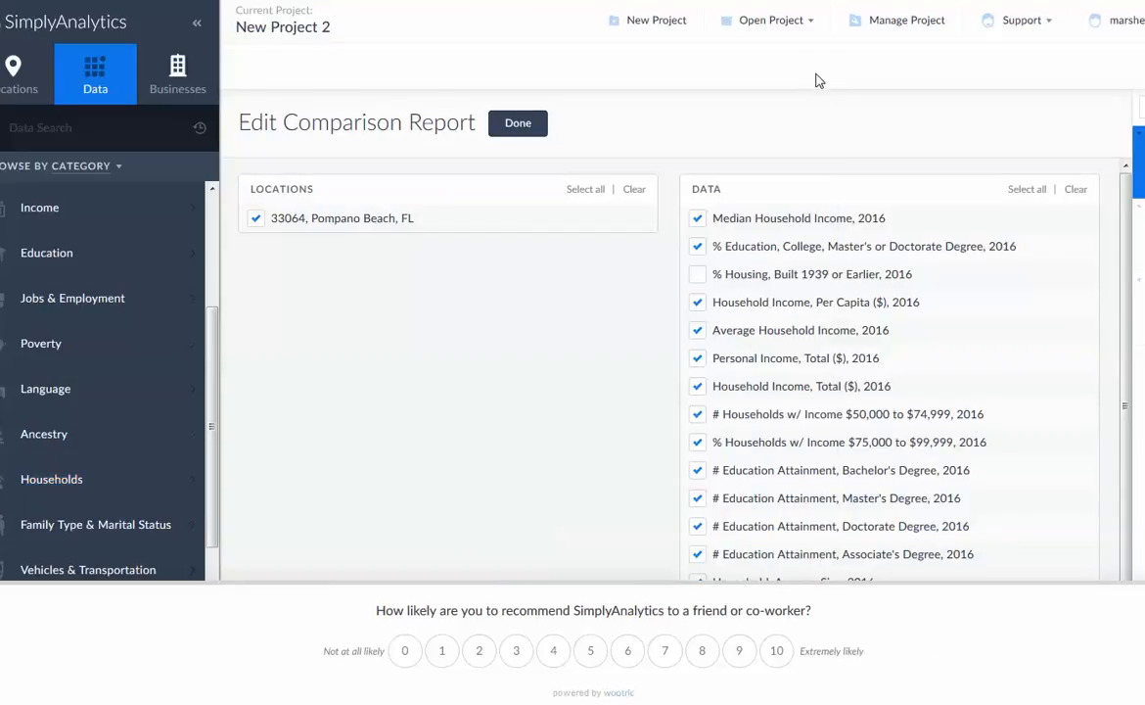
click(522, 134)
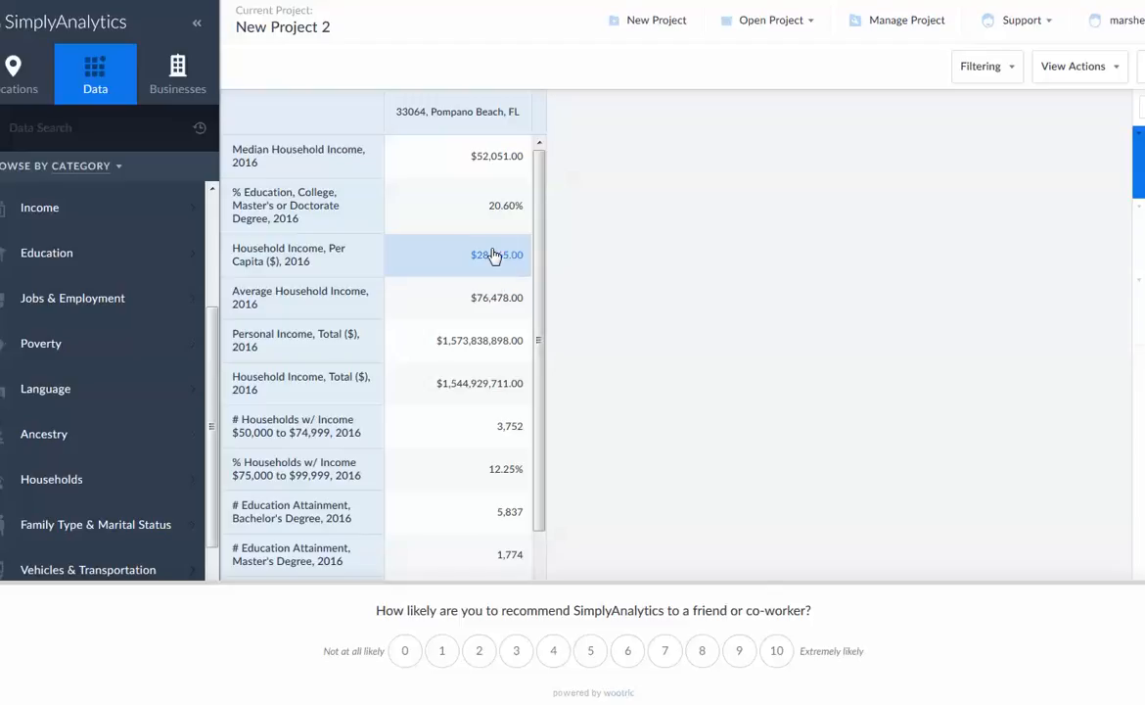
click(303, 260)
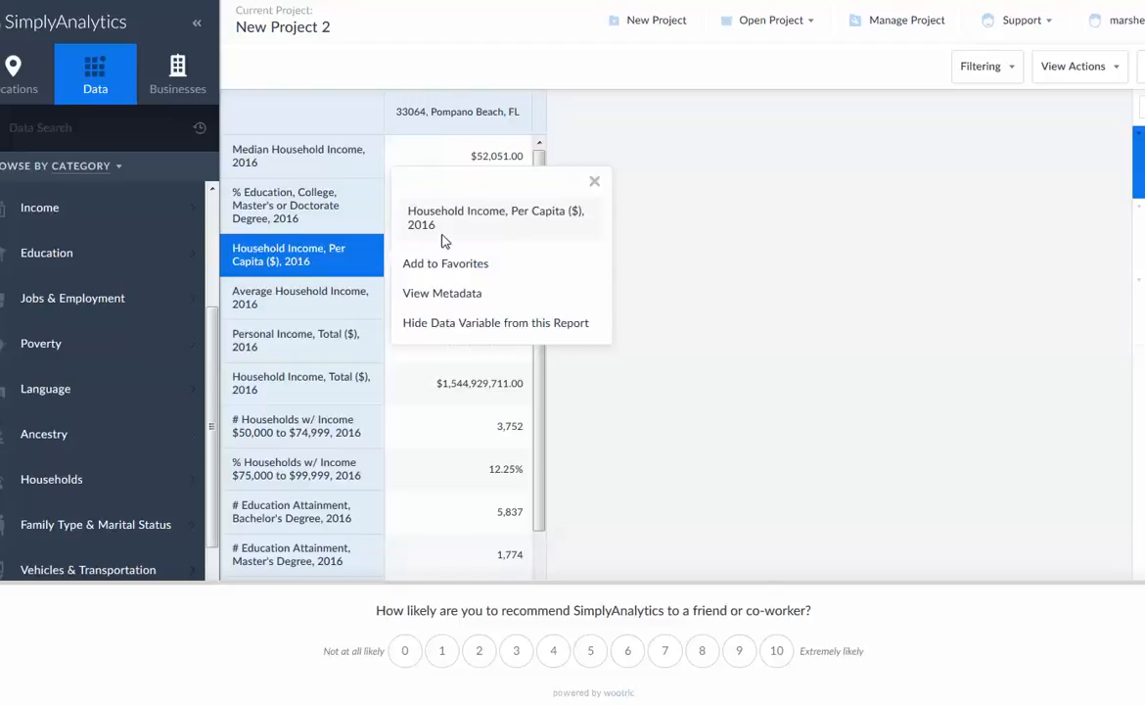
click(538, 323)
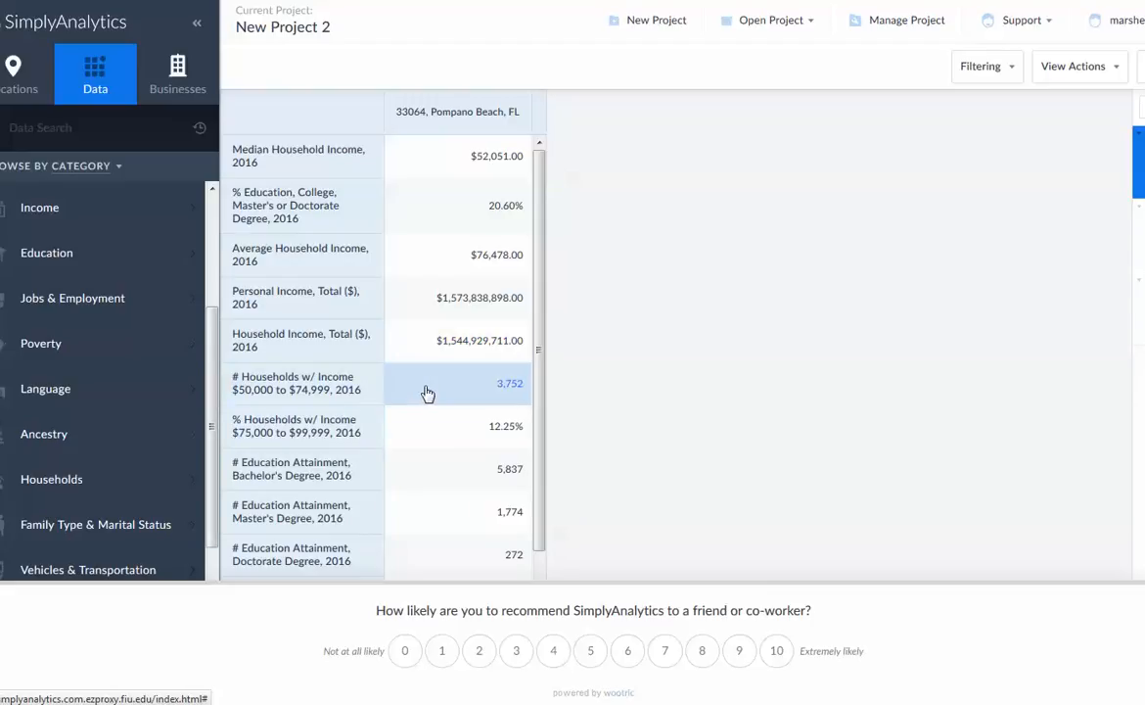
Review the report's income and education values for 33064 and inspect the options for the Household, Average Size value
scroll(436, 390, down, 1)
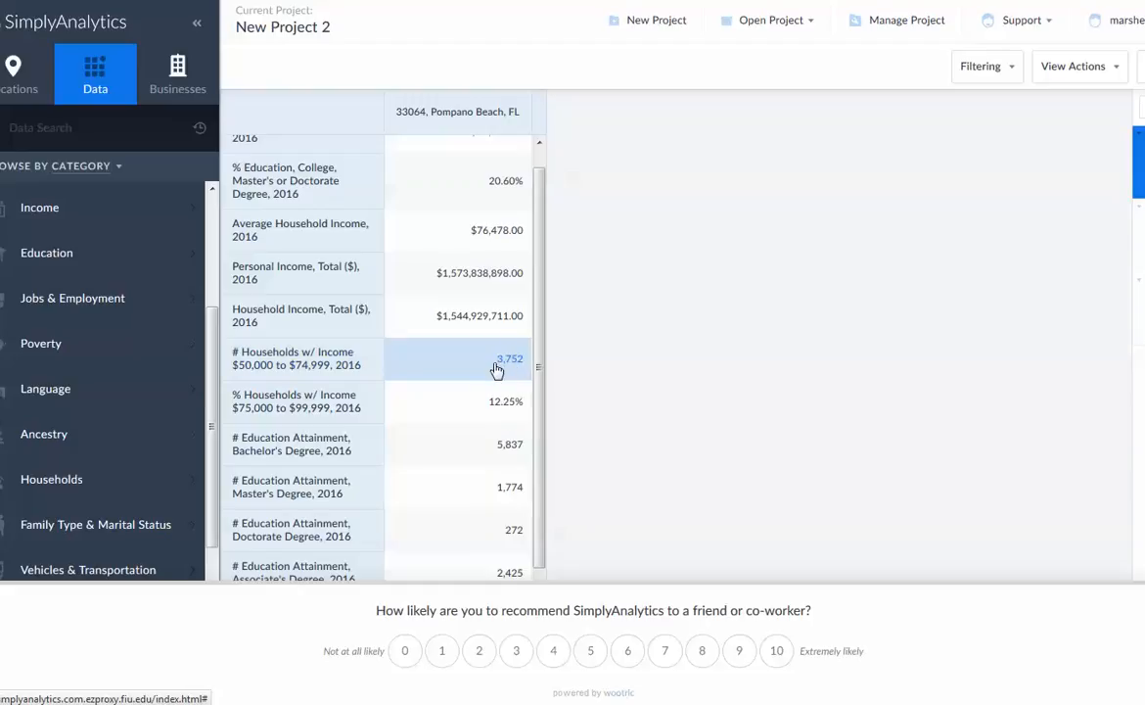
scroll(516, 372, down, 1)
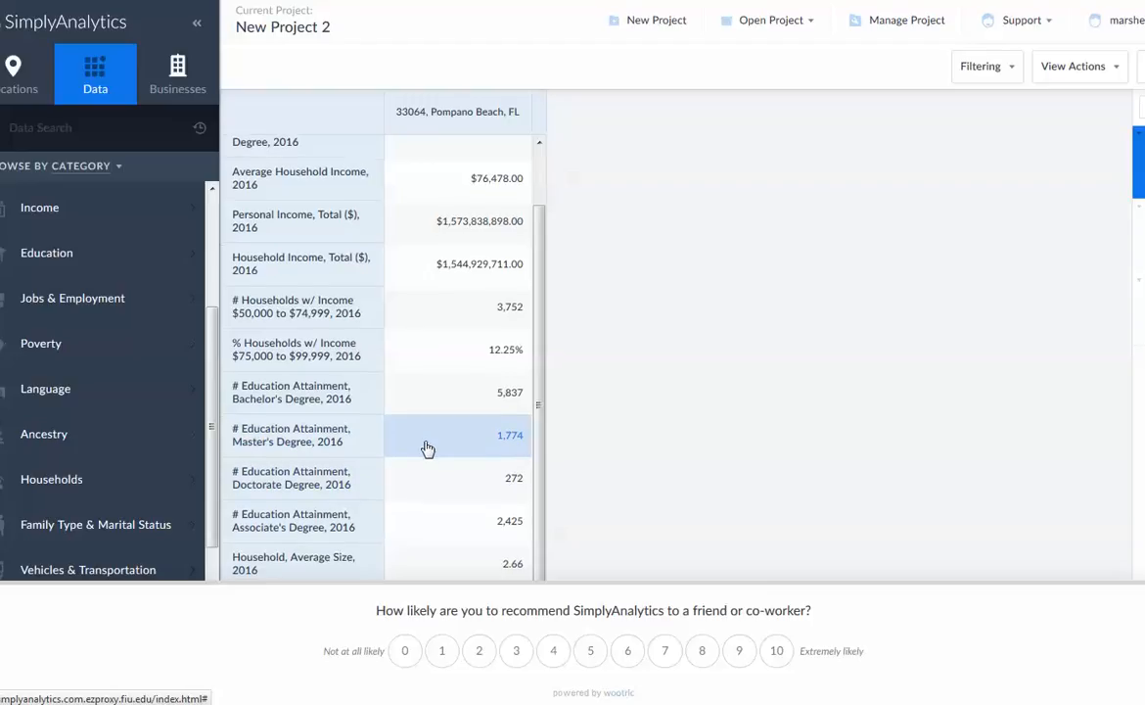
scroll(426, 449, down, 2)
scroll(435, 439, down, 2)
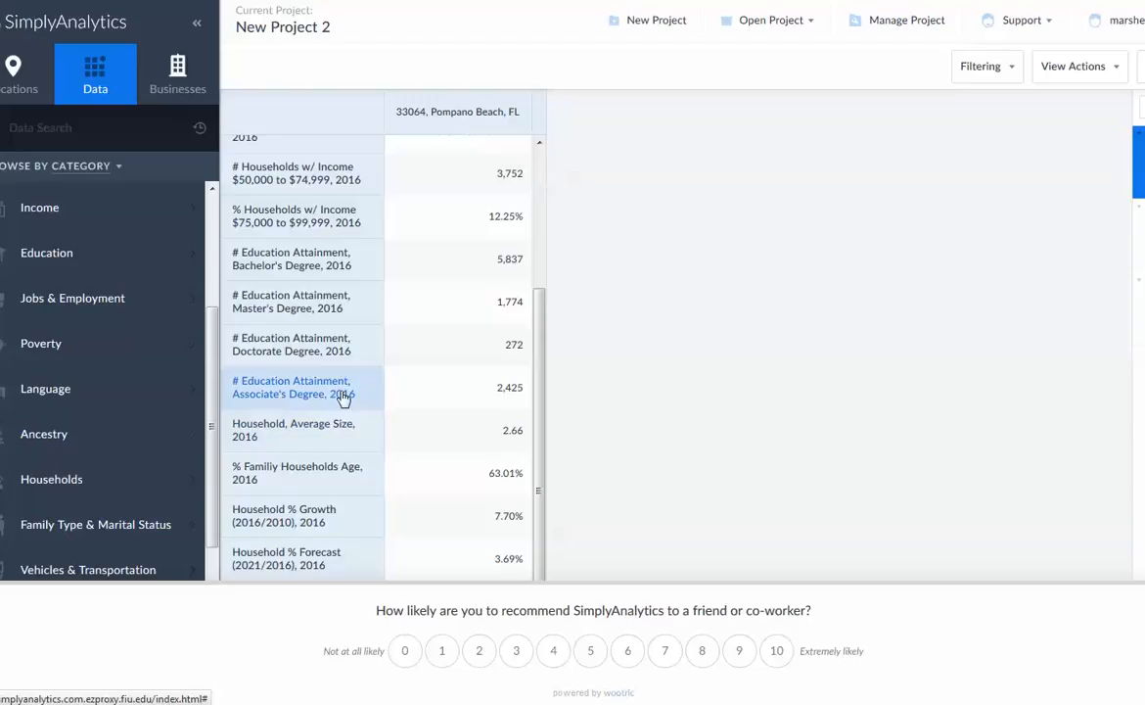
click(499, 446)
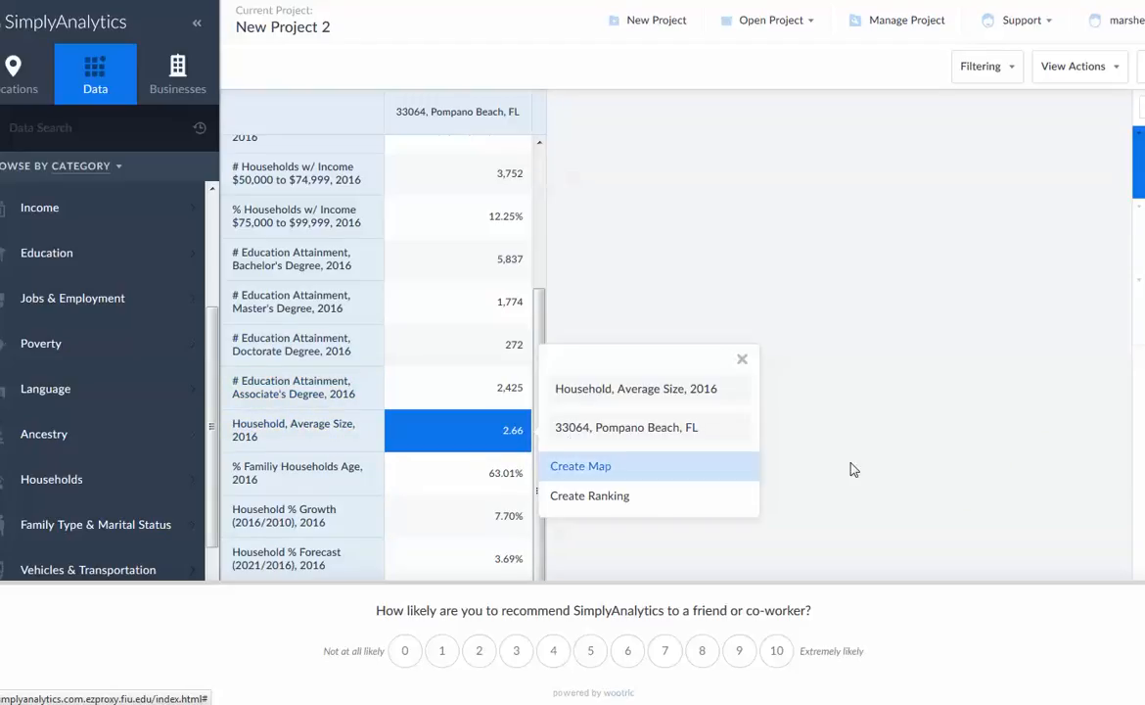
click(780, 428)
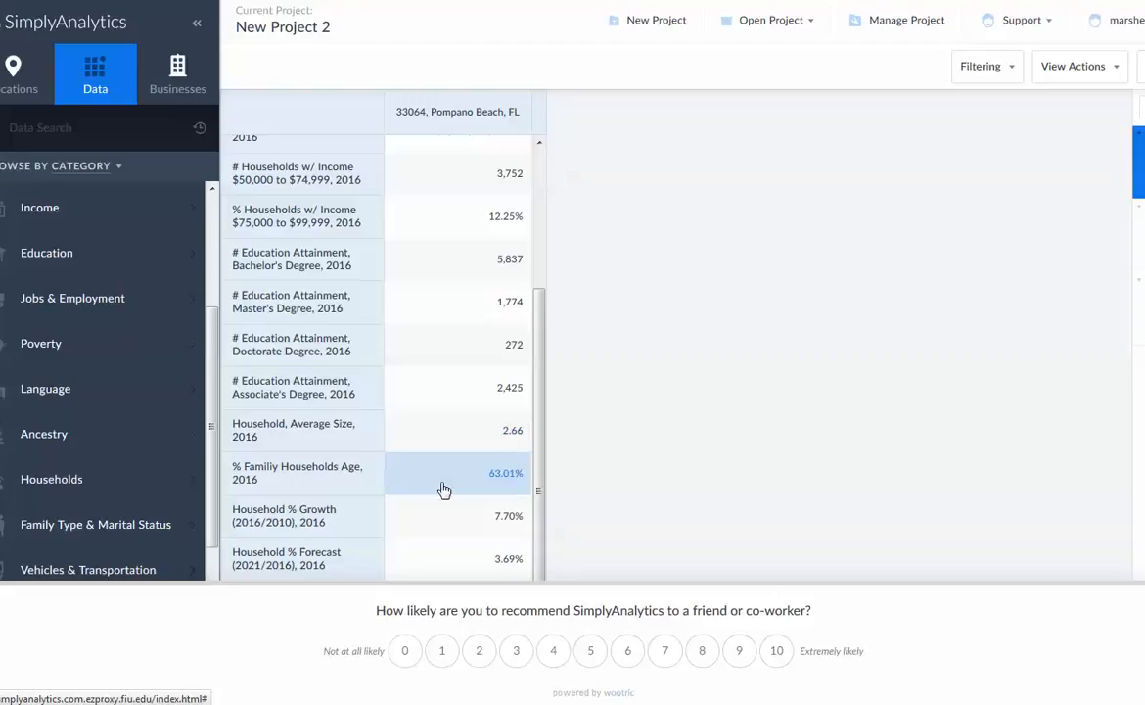
Inspect the options for the % Familiy Households Age variable and for the Household % Growth and Household % Forecast values
click(313, 487)
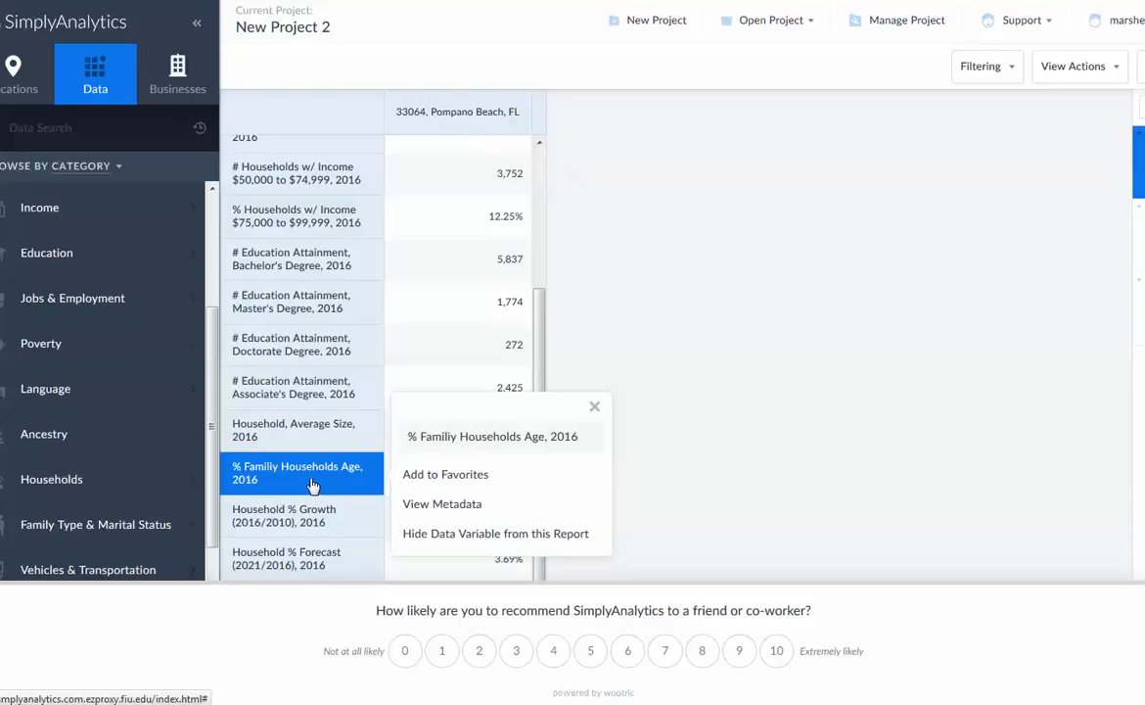
click(724, 503)
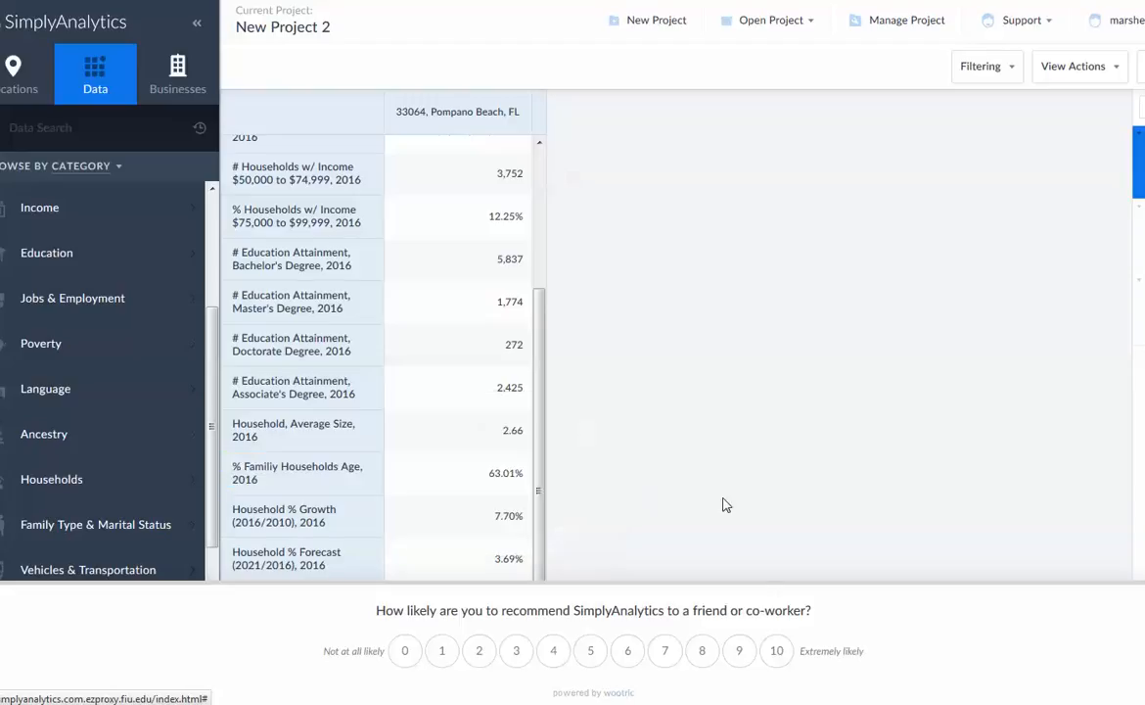
click(456, 532)
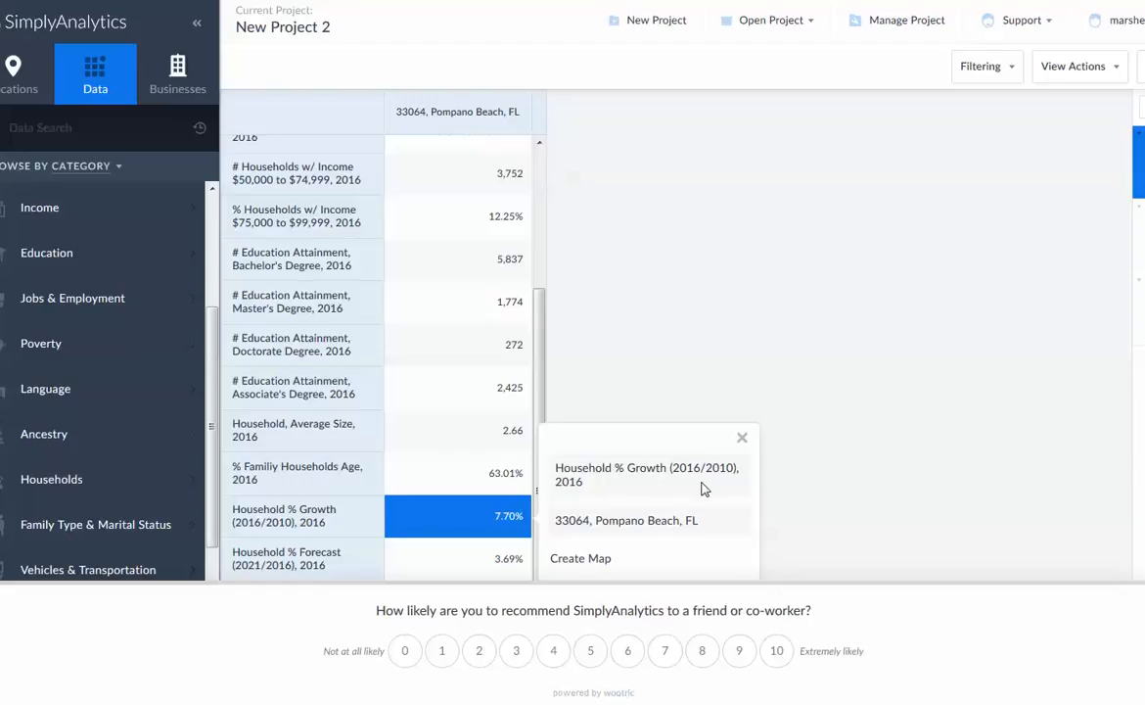
click(474, 534)
click(466, 572)
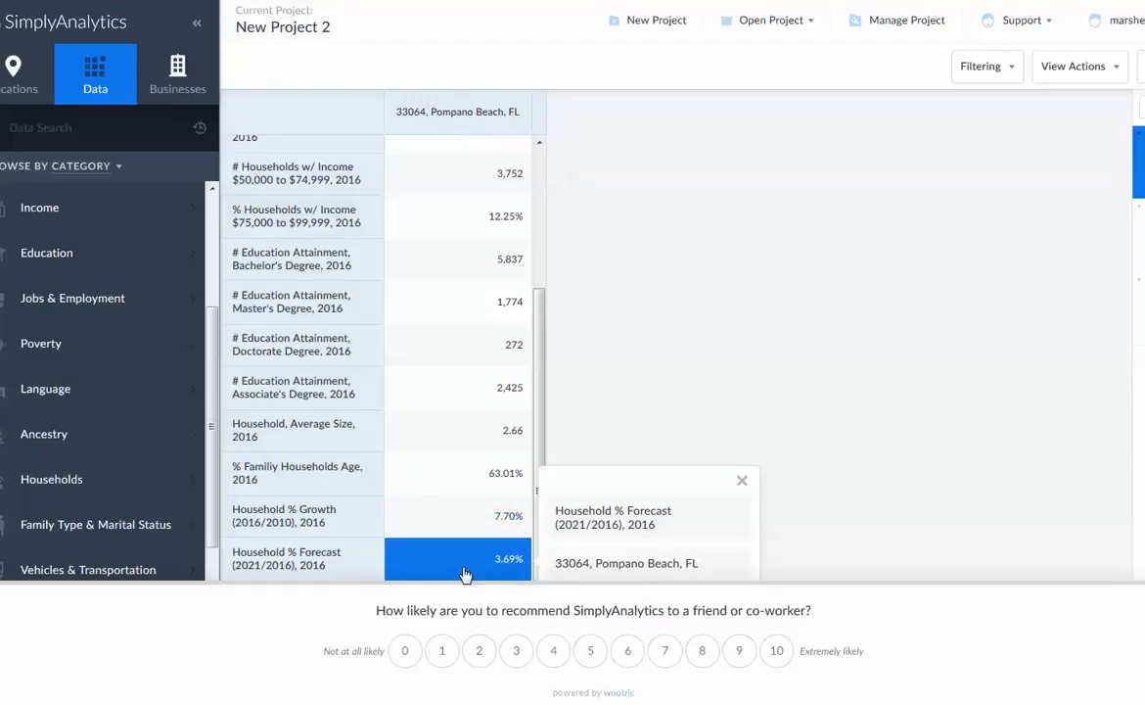
Filter the Consumer Behavior data to Cell Phones & Telephones and add # Households Owning - Cellular Telephones: Household owns any
drag(213, 431, 207, 578)
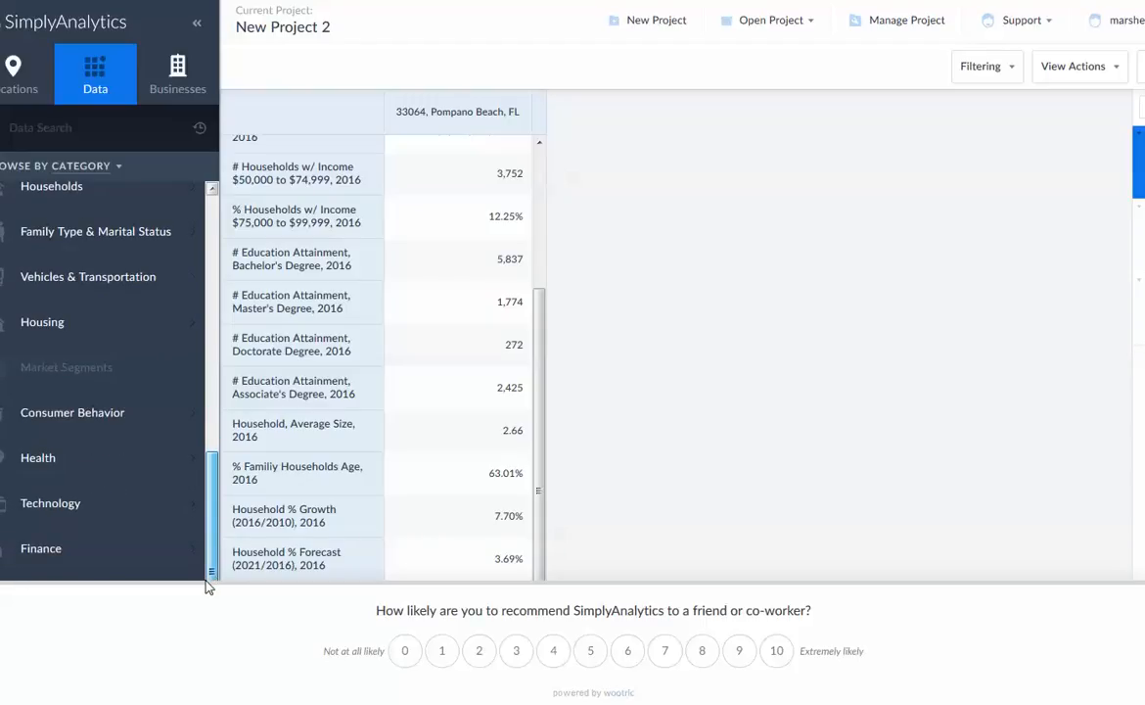
click(74, 419)
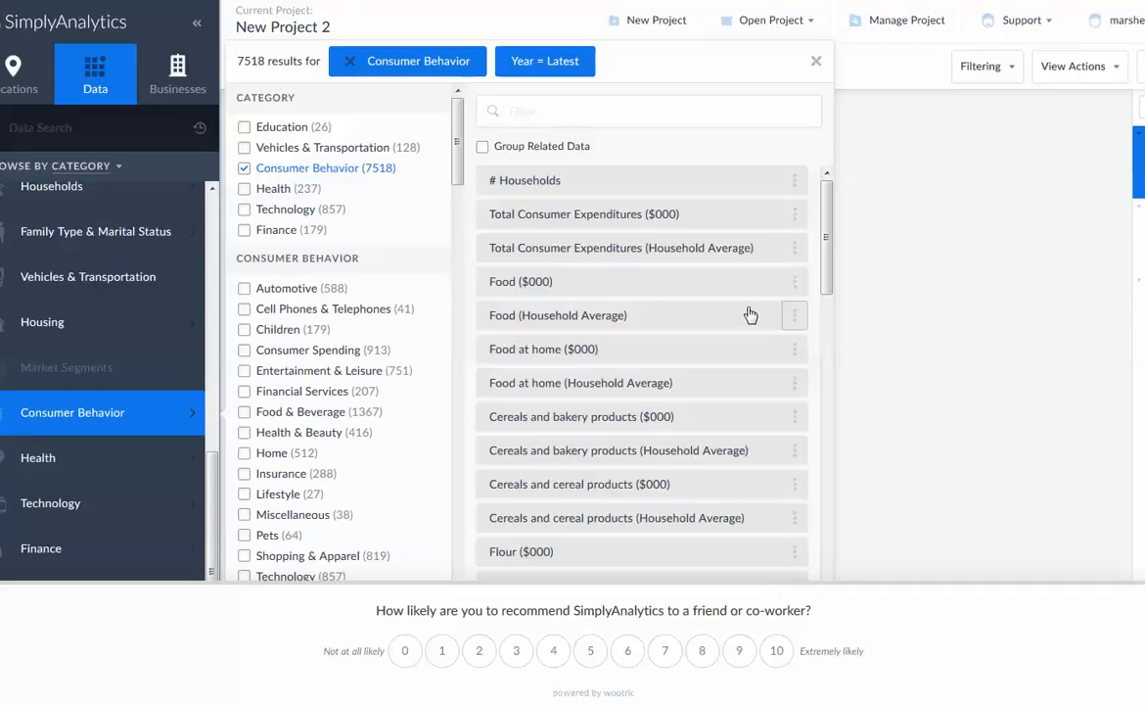
click(244, 311)
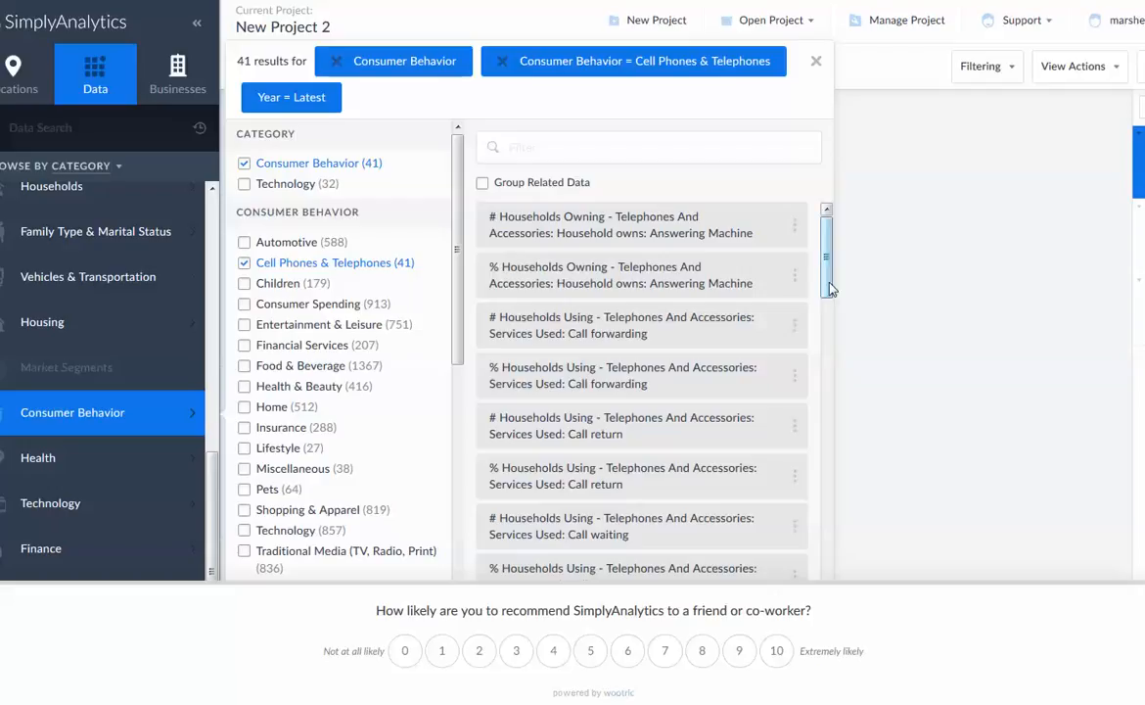
drag(830, 288, 827, 452)
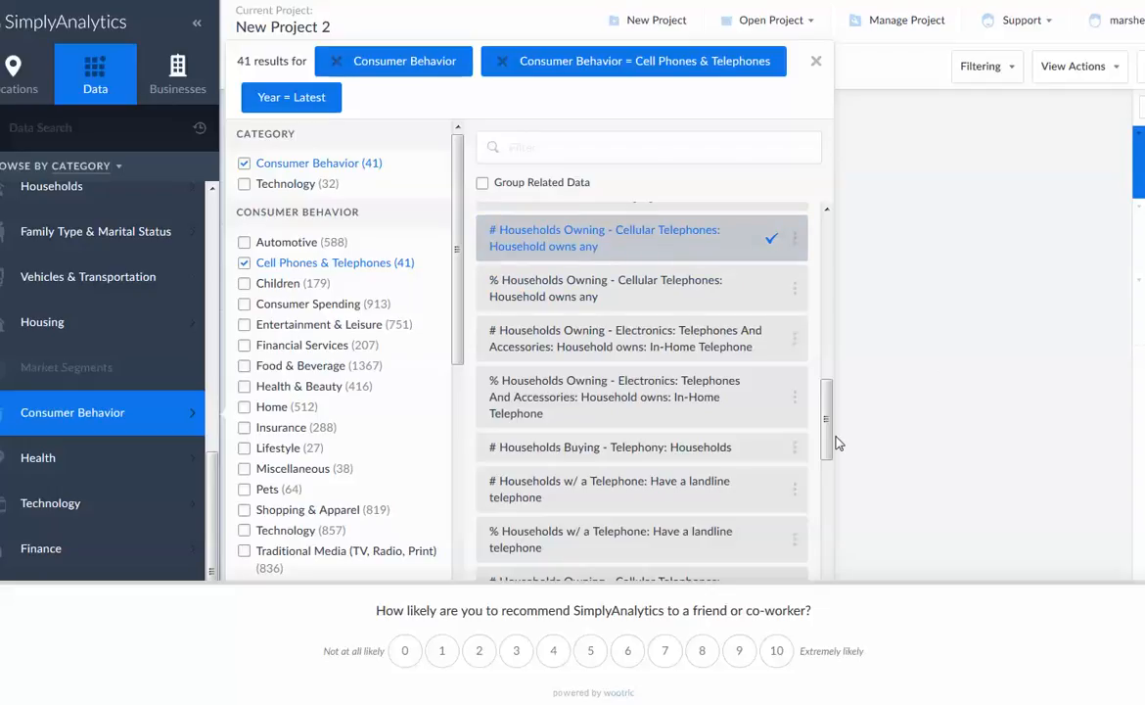
Add the variable # Households Owning - Cellular Telephones: Number in household: 2
drag(826, 448, 821, 501)
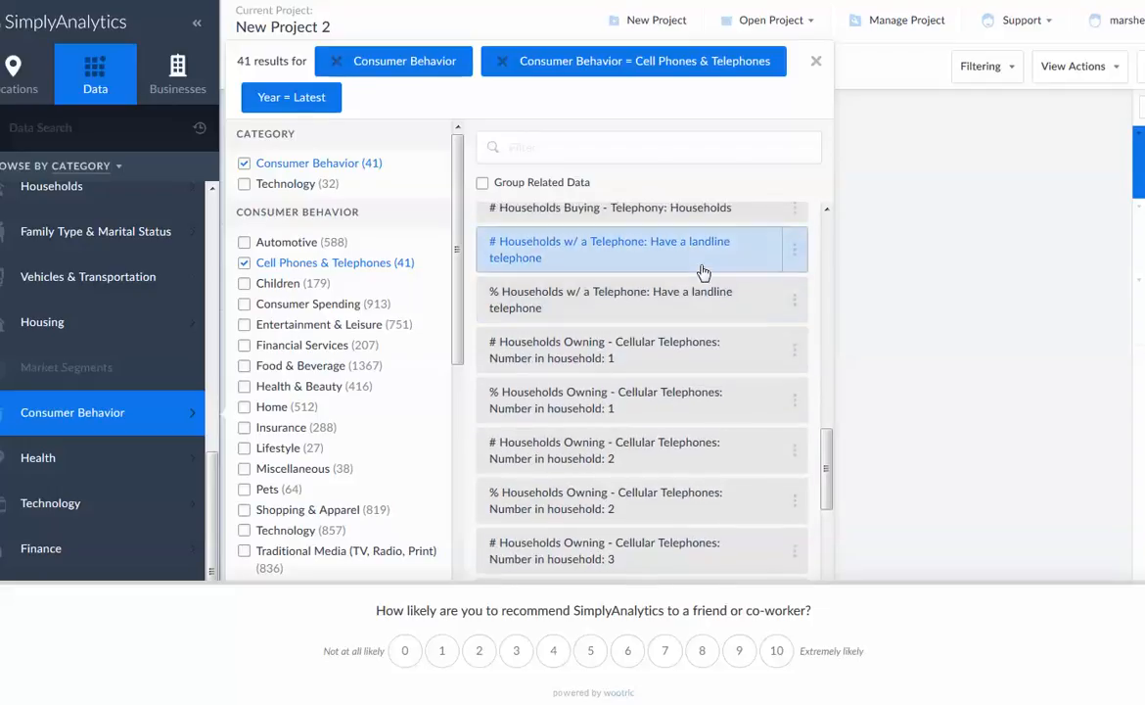
scroll(691, 270, up, 2)
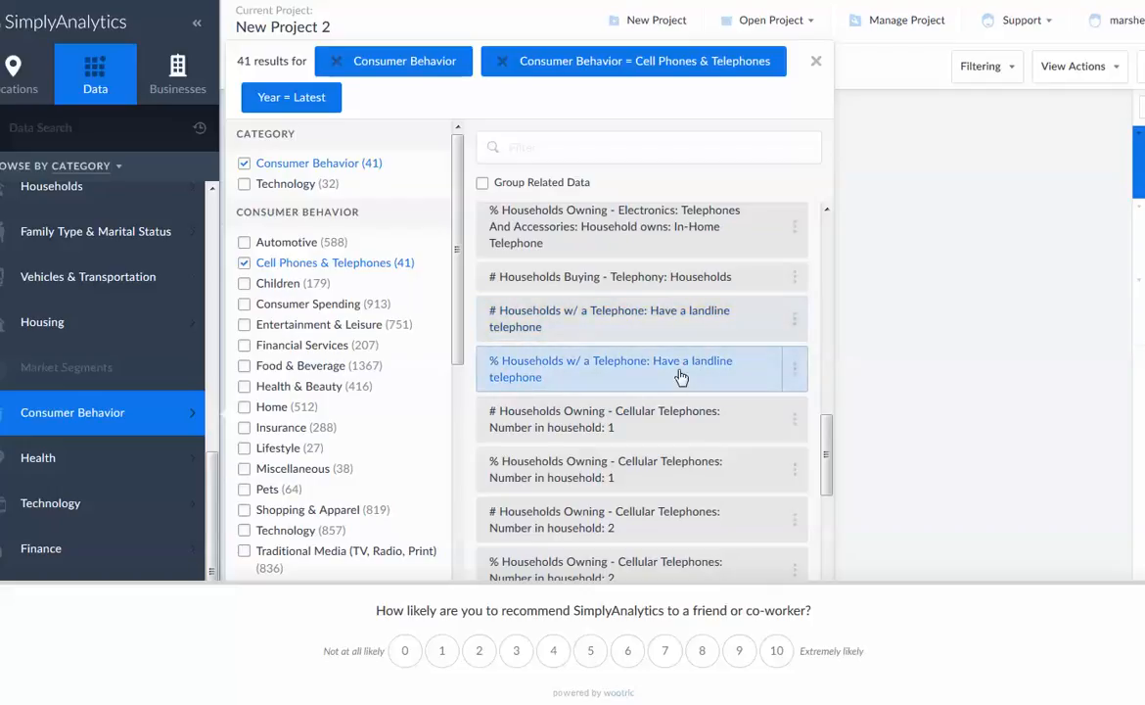
scroll(787, 391, down, 1)
scroll(787, 391, down, 4)
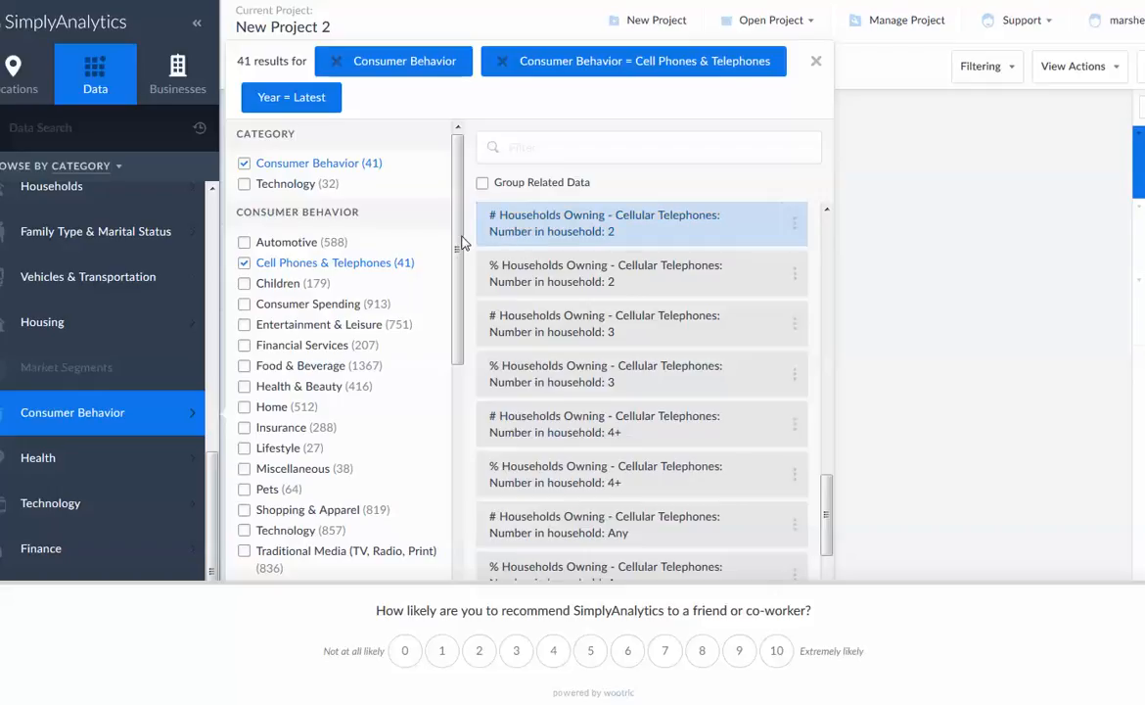
click(698, 236)
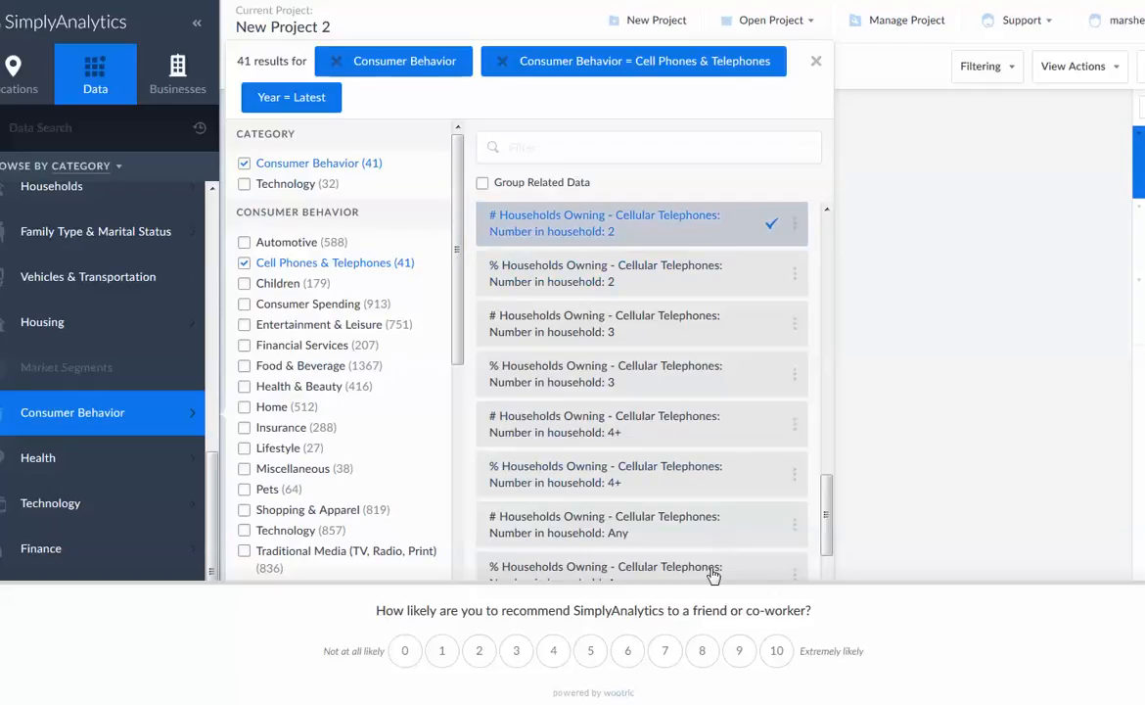
Check the remaining telephone variables, include Pets in the Consumer Behavior filter and look through the resulting variables
drag(830, 531, 830, 612)
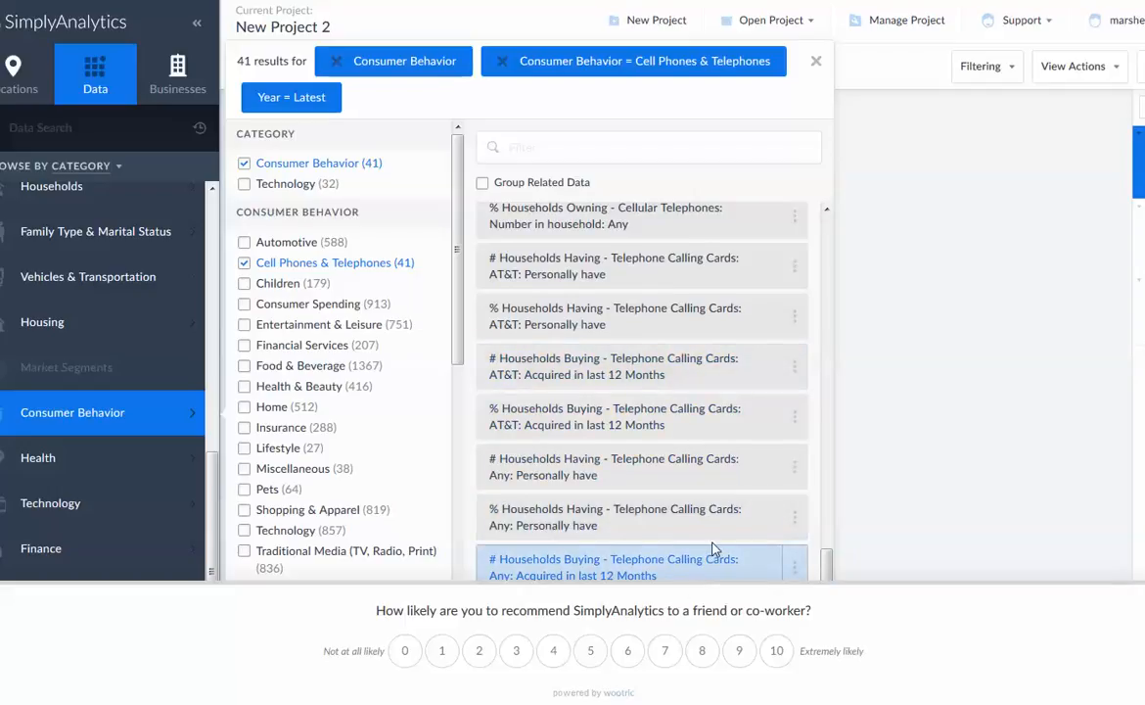
scroll(712, 550, up, 5)
scroll(725, 440, down, 3)
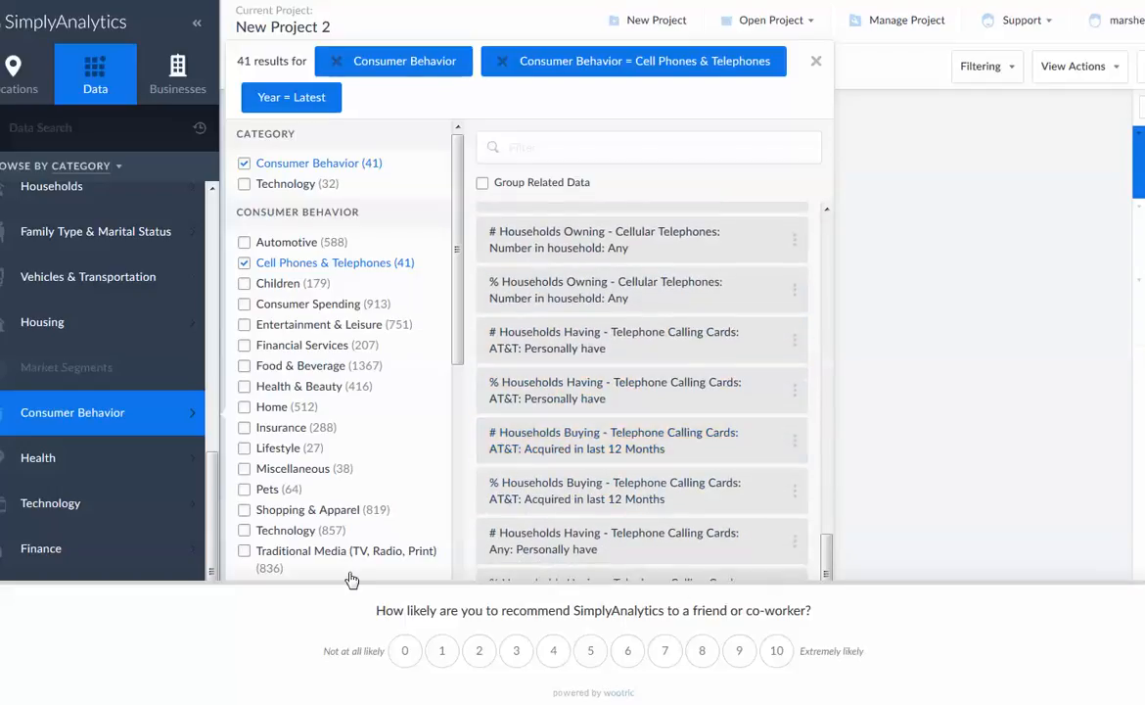
scroll(428, 440, down, 2)
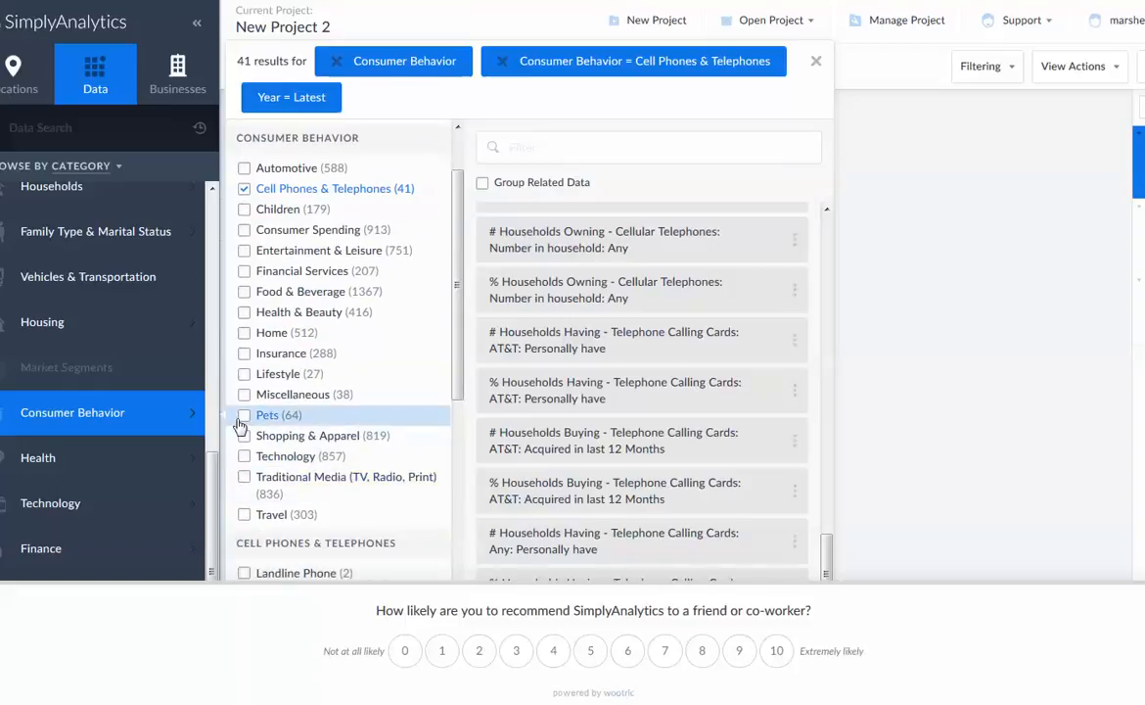
click(245, 419)
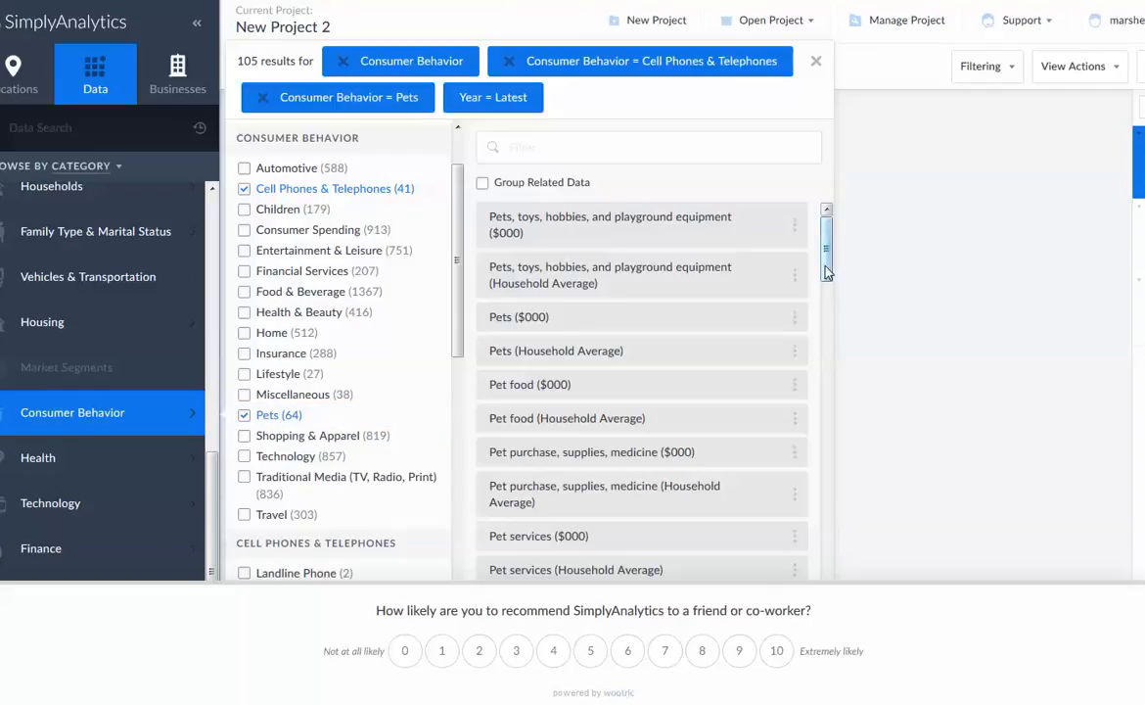
mouse_move(825, 272)
mouse_down()
mouse_move(825, 326)
mouse_move(826, 255)
mouse_up()
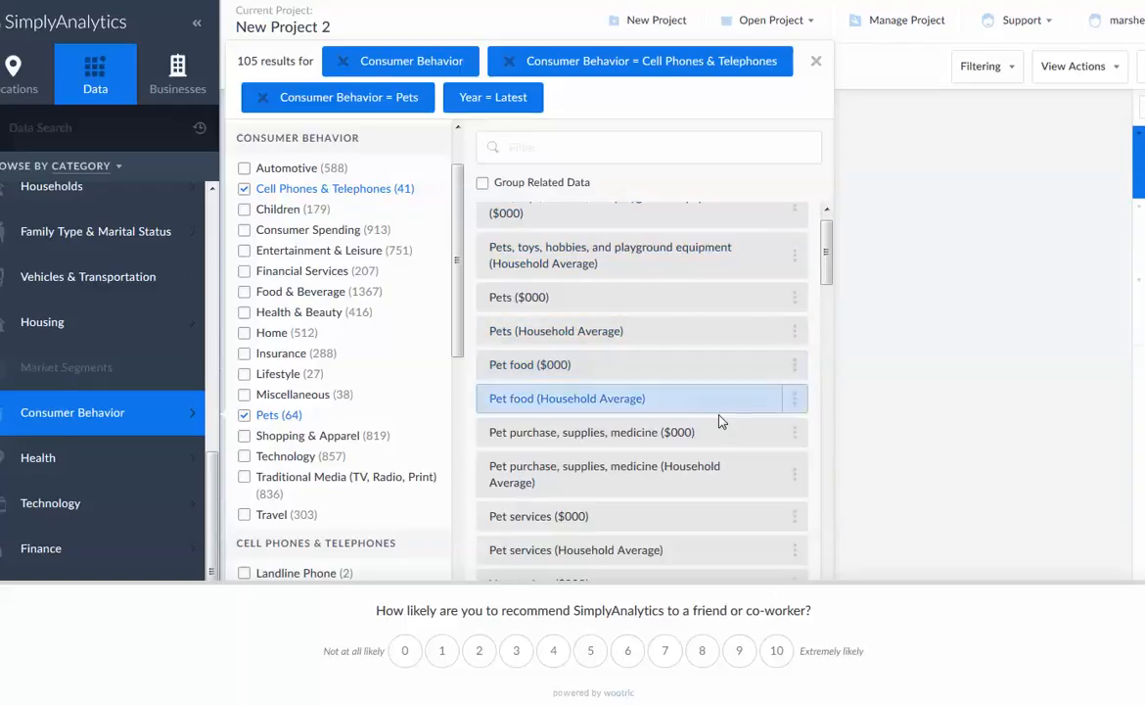
scroll(725, 436, down, 3)
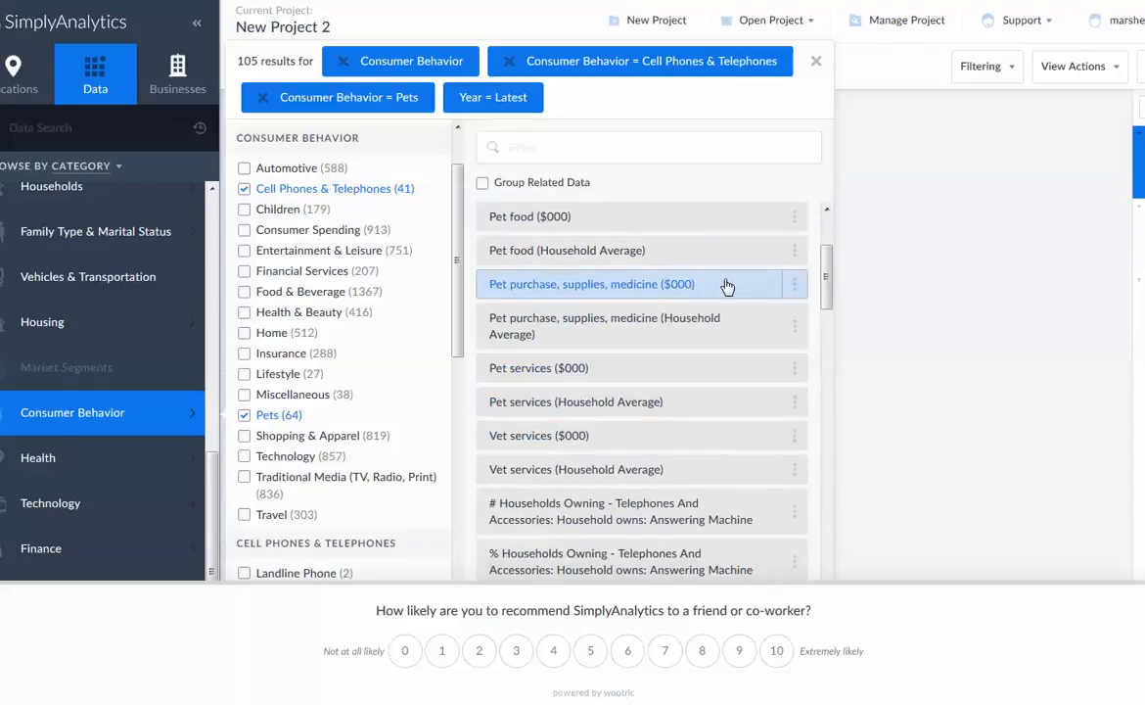
scroll(759, 407, down, 5)
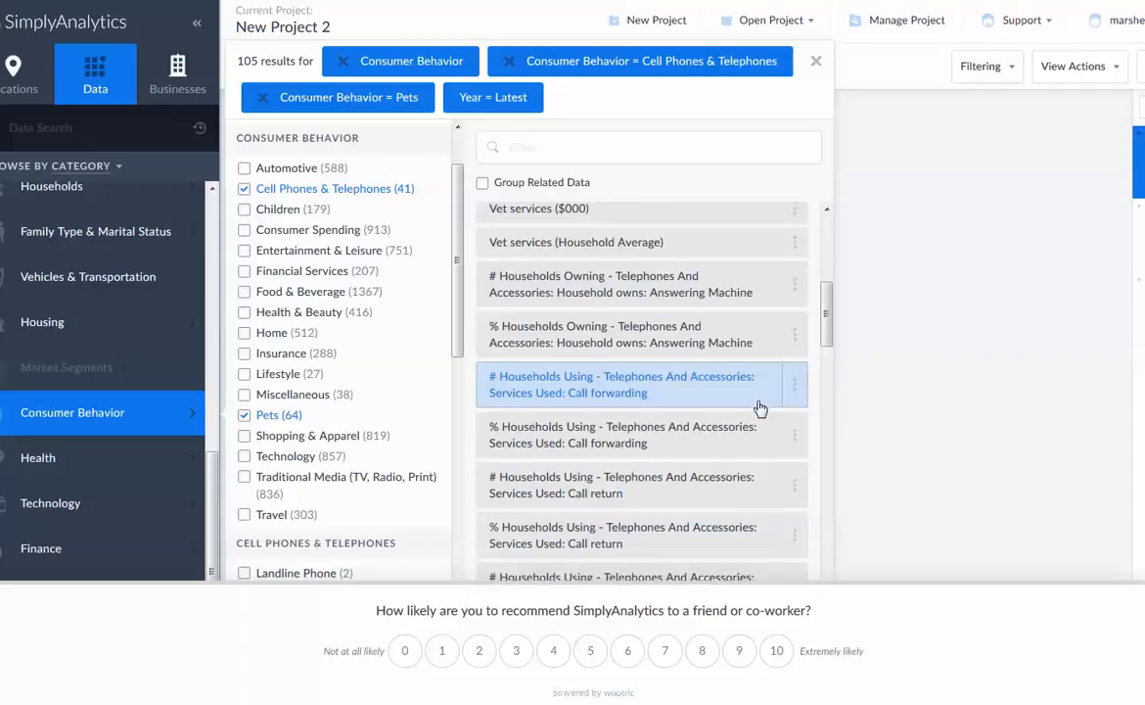
scroll(760, 407, down, 3)
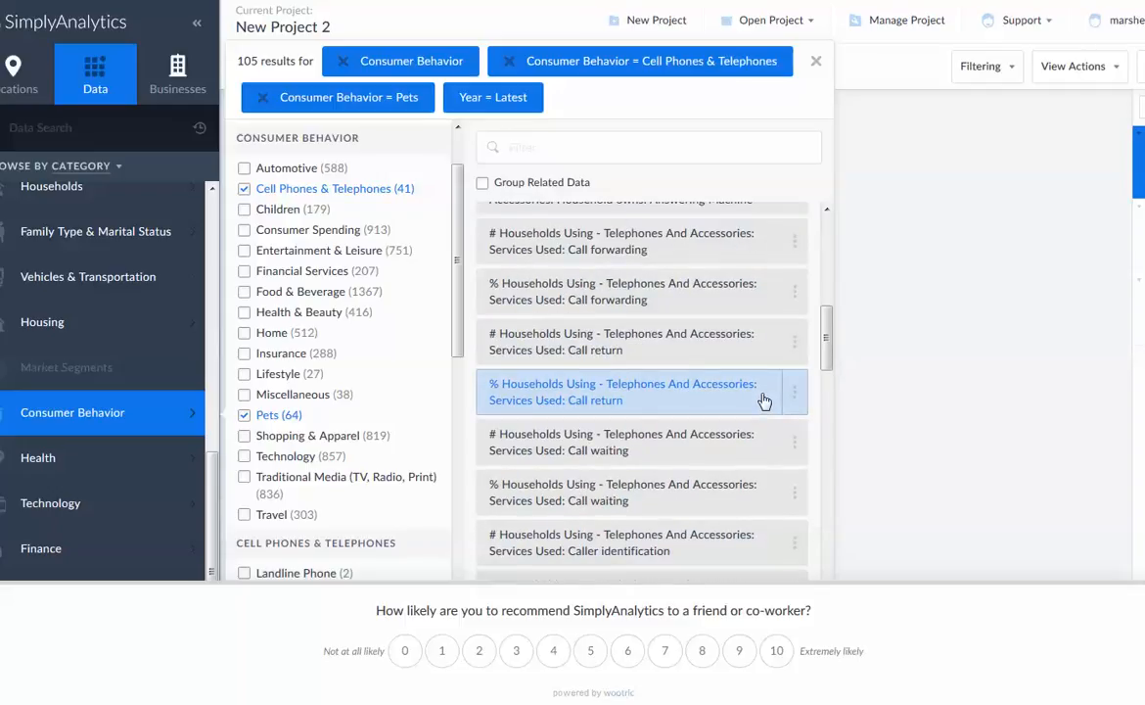
scroll(764, 402, down, 4)
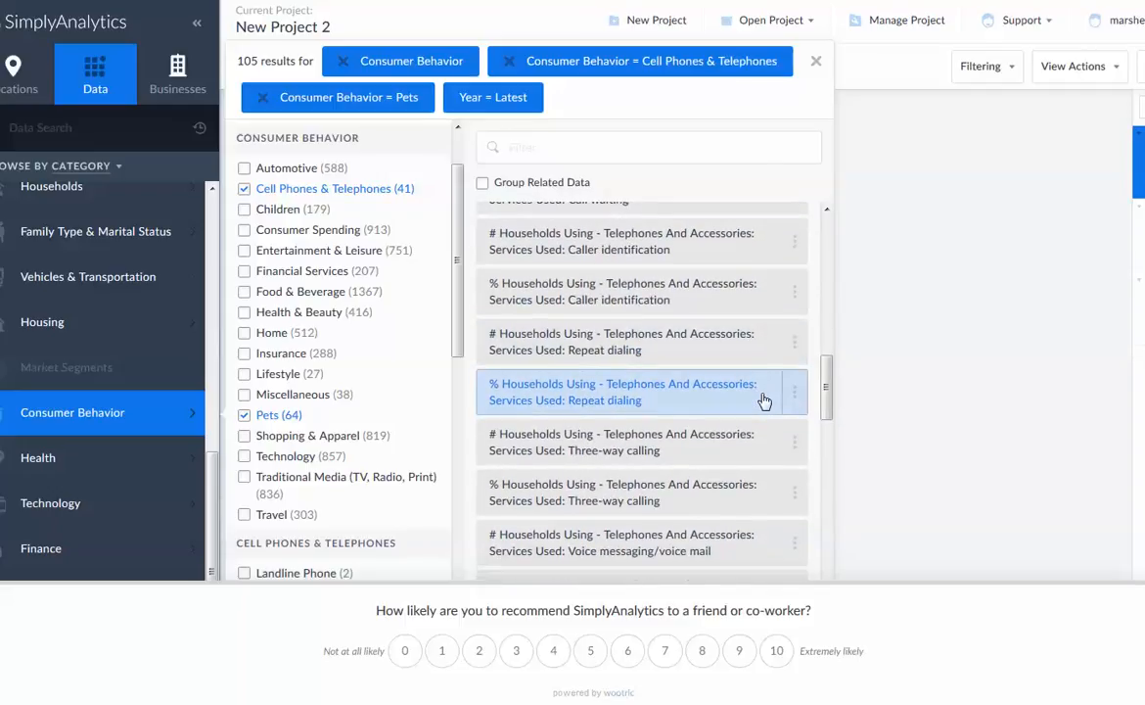
scroll(763, 397, down, 3)
scroll(760, 396, up, 8)
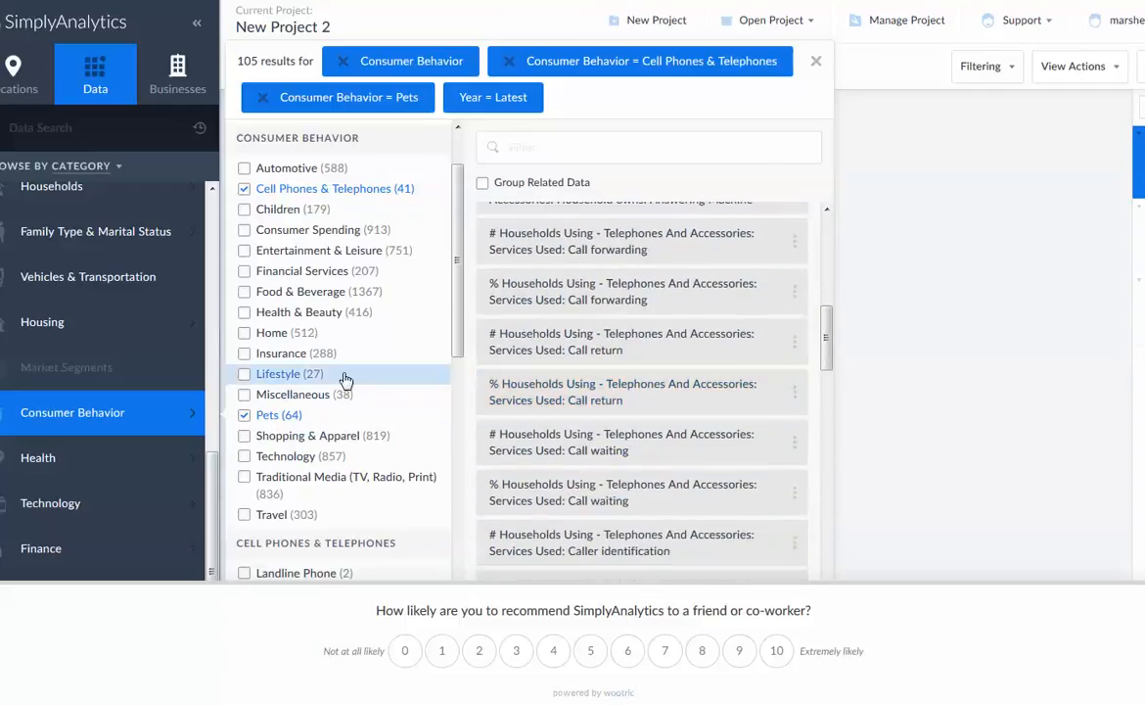
Include Technology in the filter and add # Households Owning - Personal Computers: Desktop: Own at home and Laptop/Notebook/Tablet: Own at home
click(244, 458)
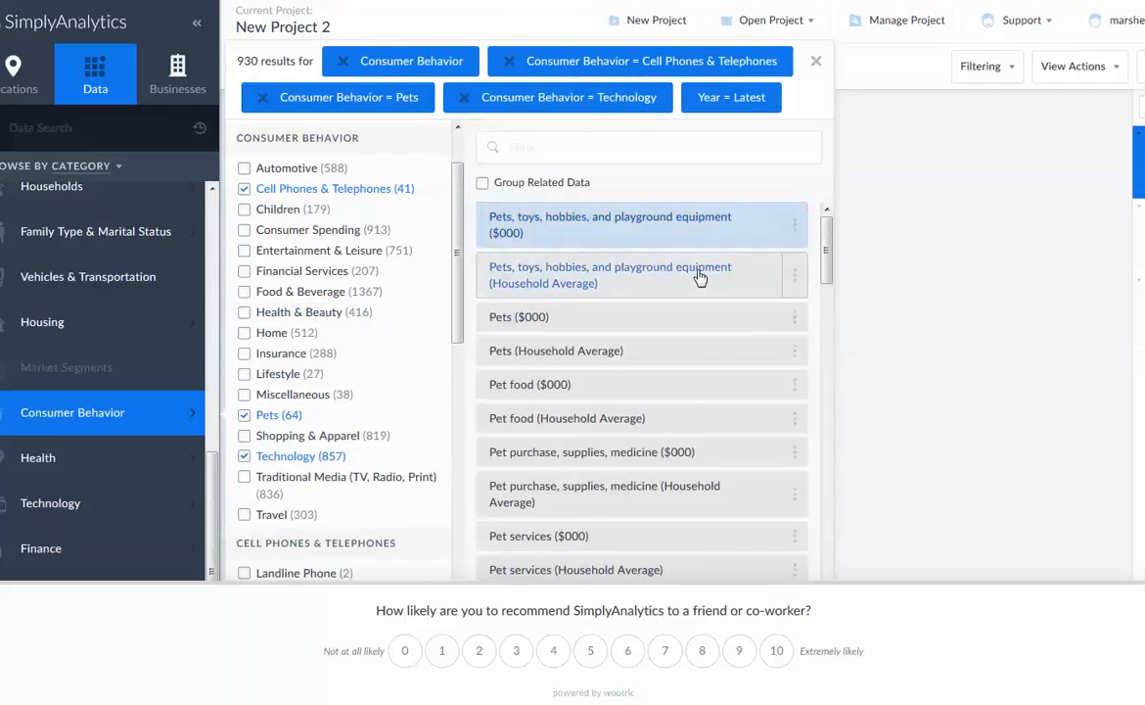
scroll(685, 269, down, 10)
scroll(700, 280, up, 3)
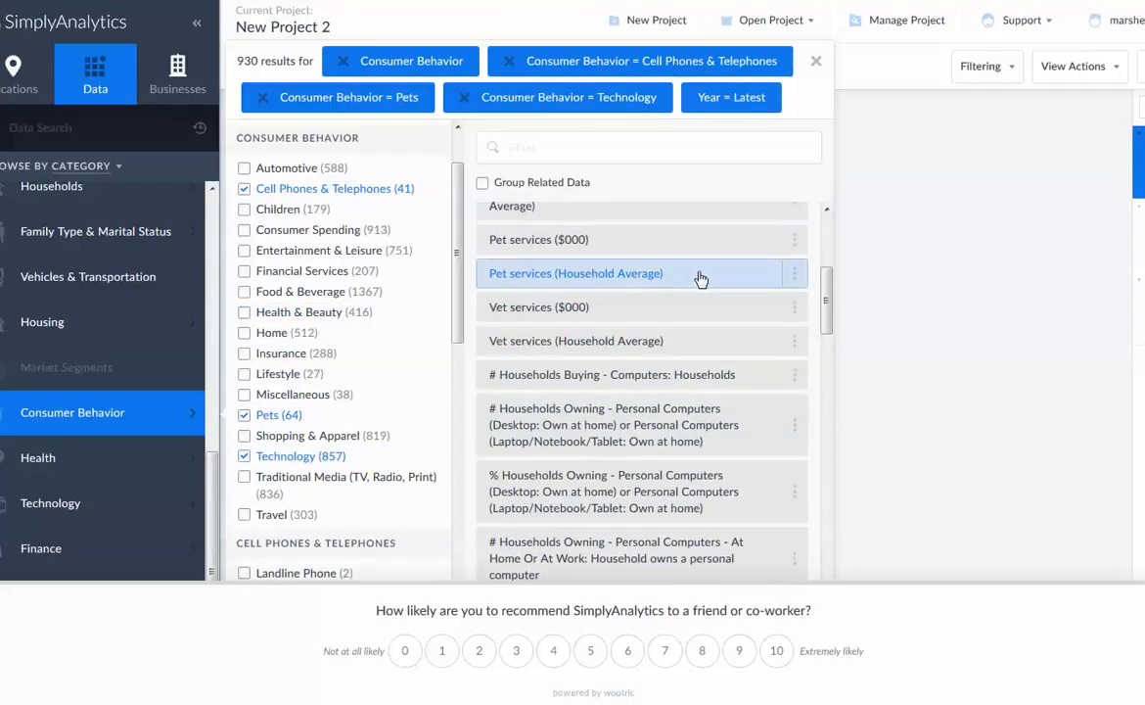
scroll(701, 279, down, 7)
scroll(702, 276, up, 4)
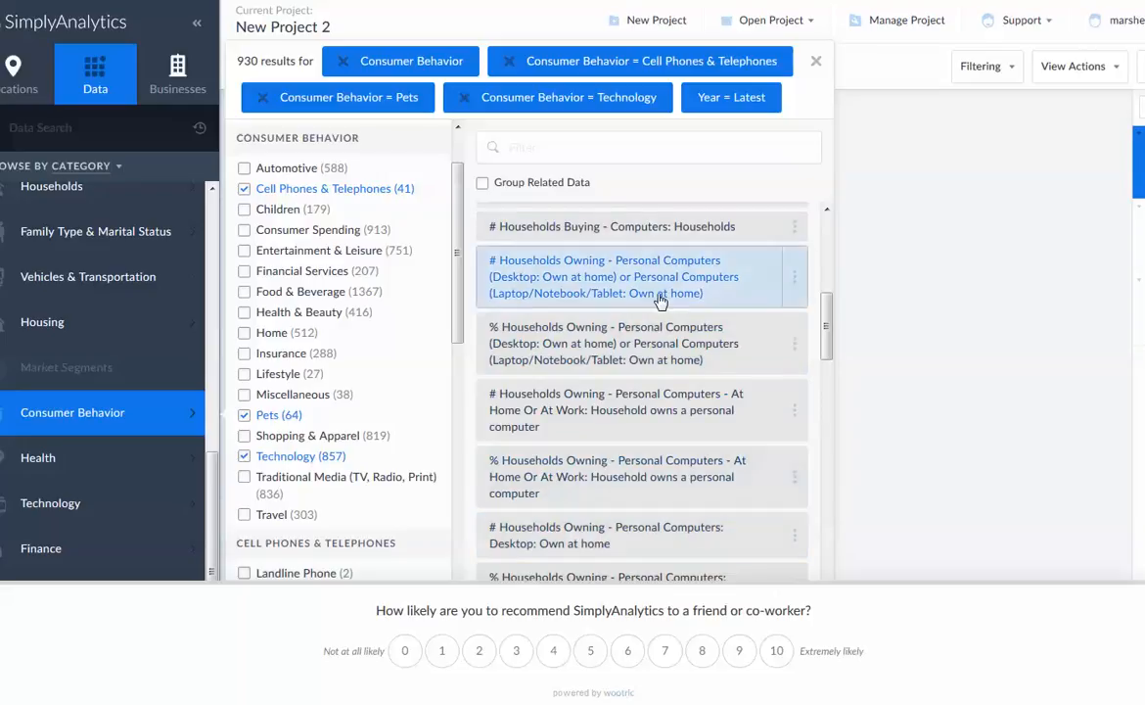
scroll(685, 333, down, 3)
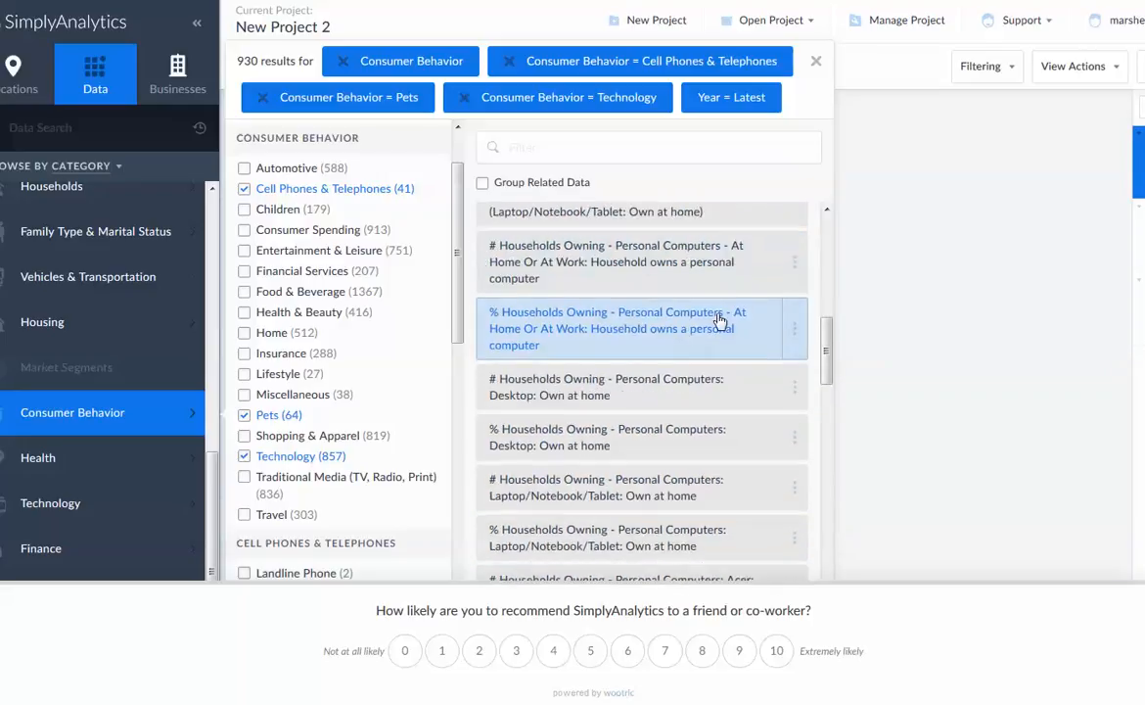
scroll(761, 340, down, 3)
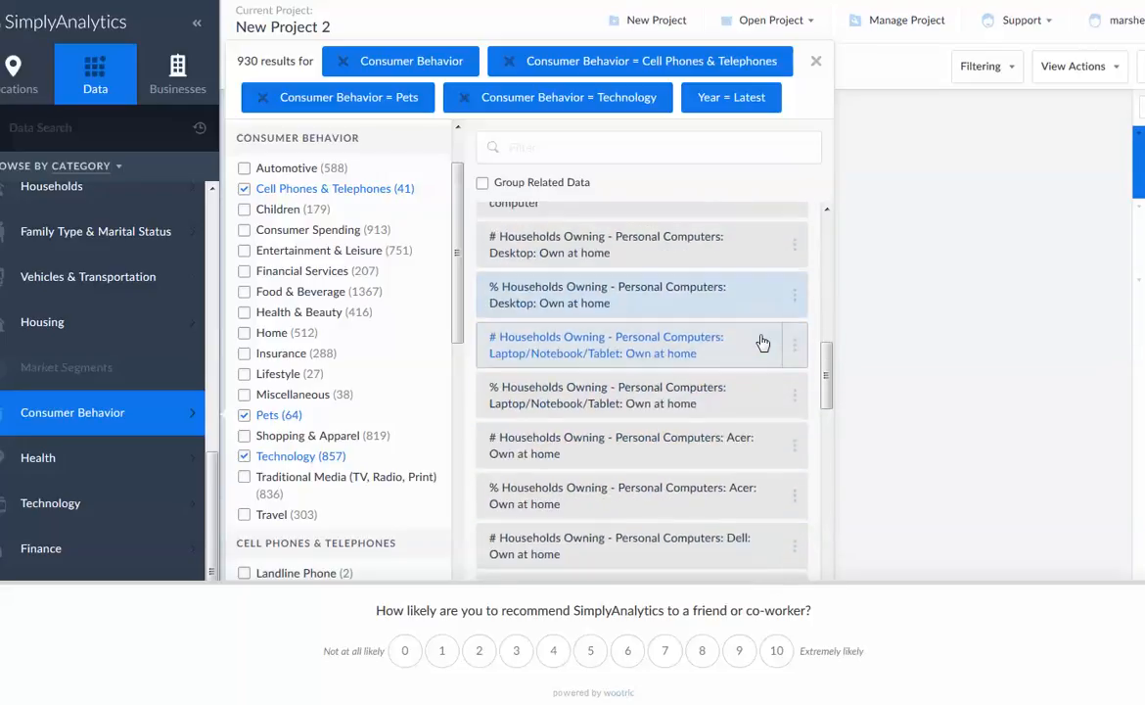
scroll(761, 340, up, 3)
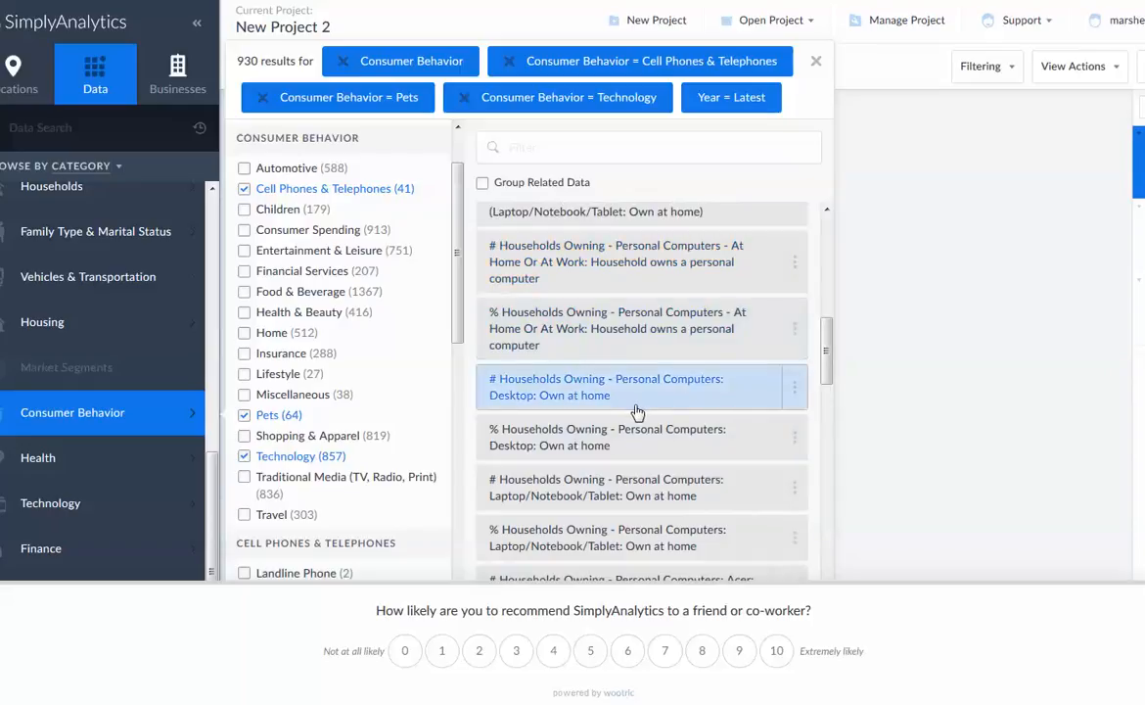
click(709, 391)
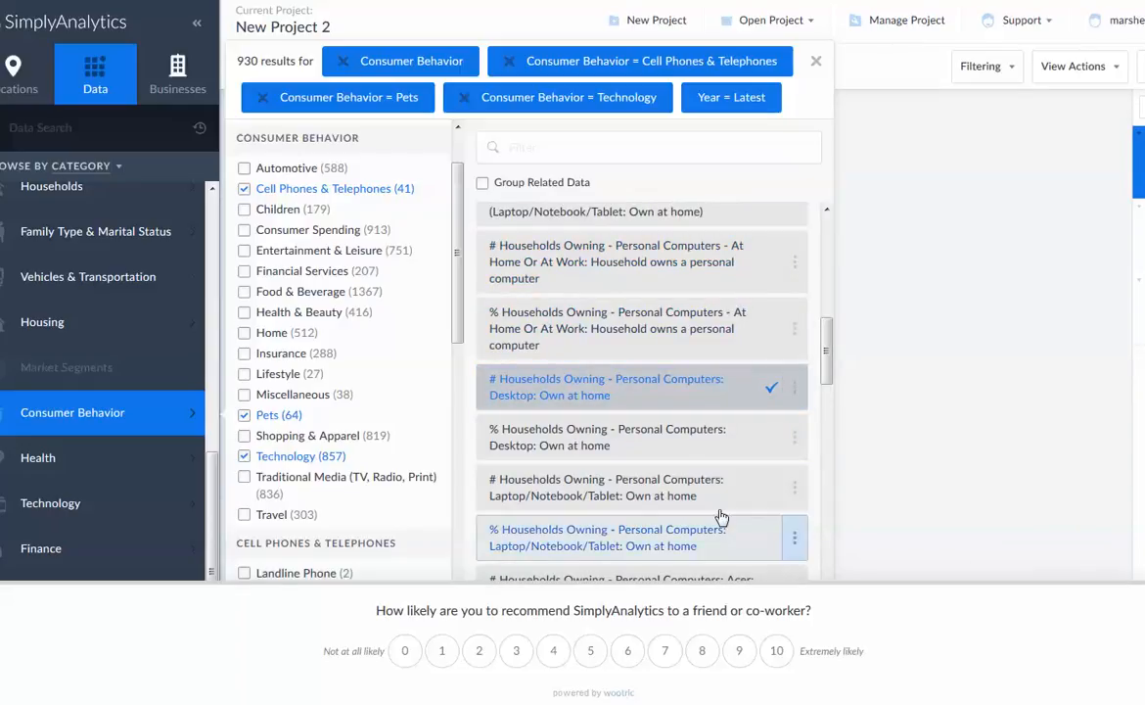
scroll(744, 470, down, 2)
click(736, 423)
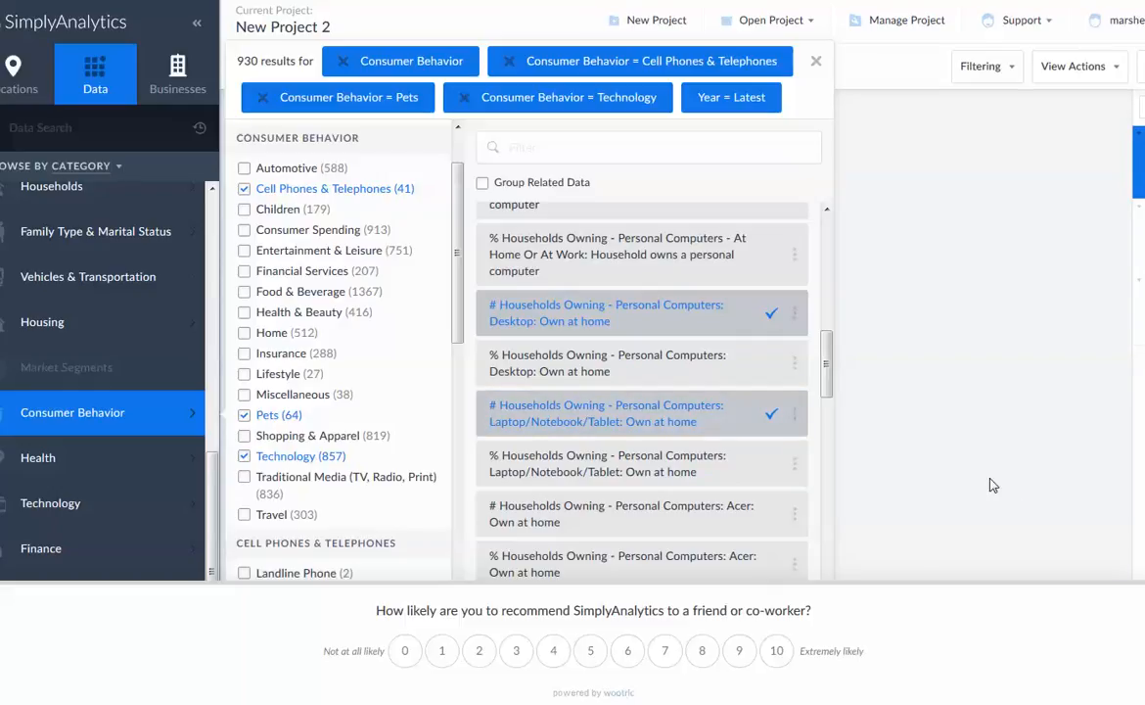
Check the remaining personal computer brand and peripheral variables and include Lifestyle in the Consumer Behavior filter
scroll(635, 530, down, 4)
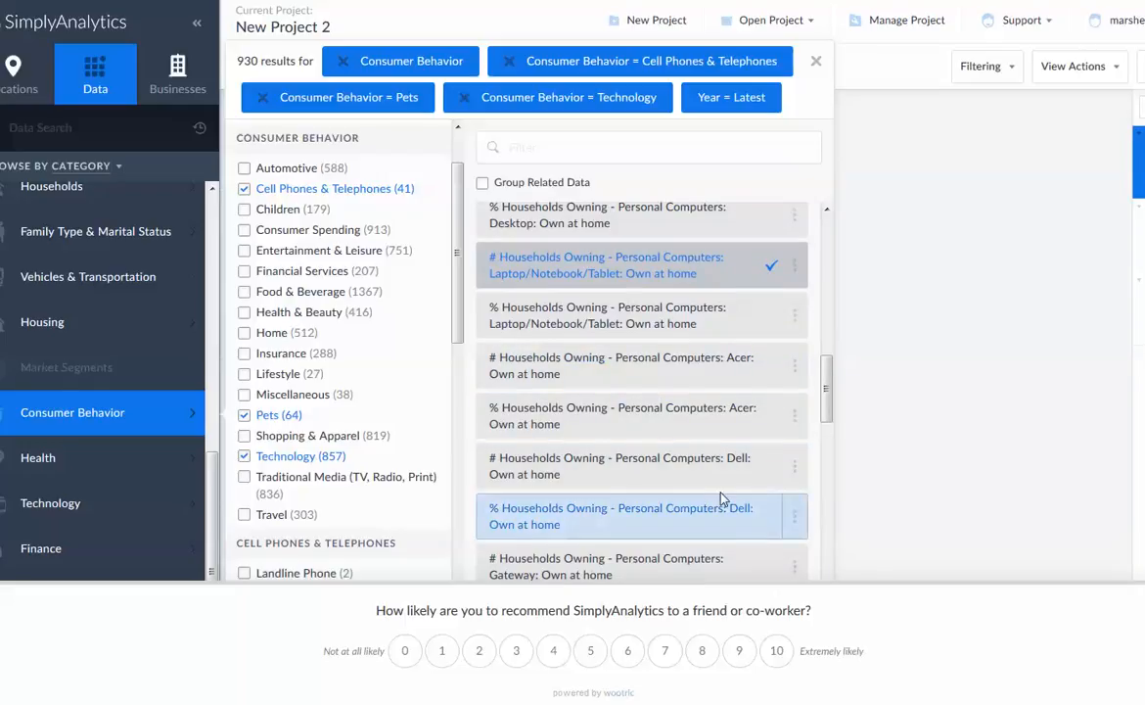
scroll(723, 499, down, 5)
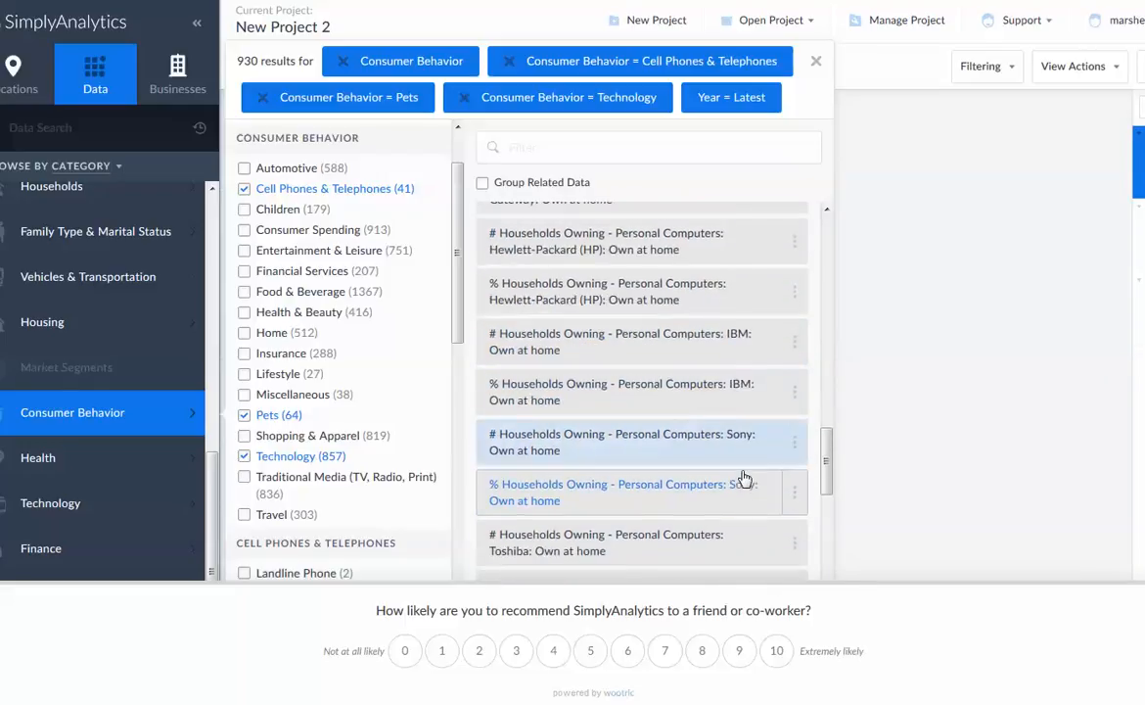
scroll(744, 478, down, 7)
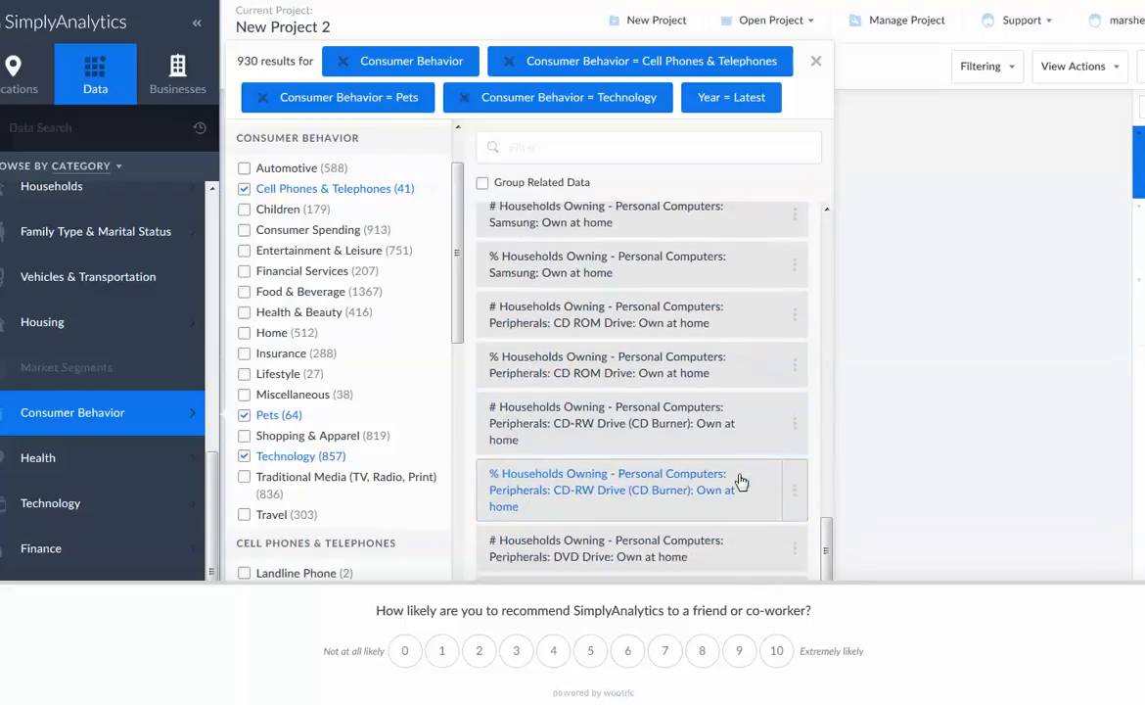
scroll(741, 482, down, 4)
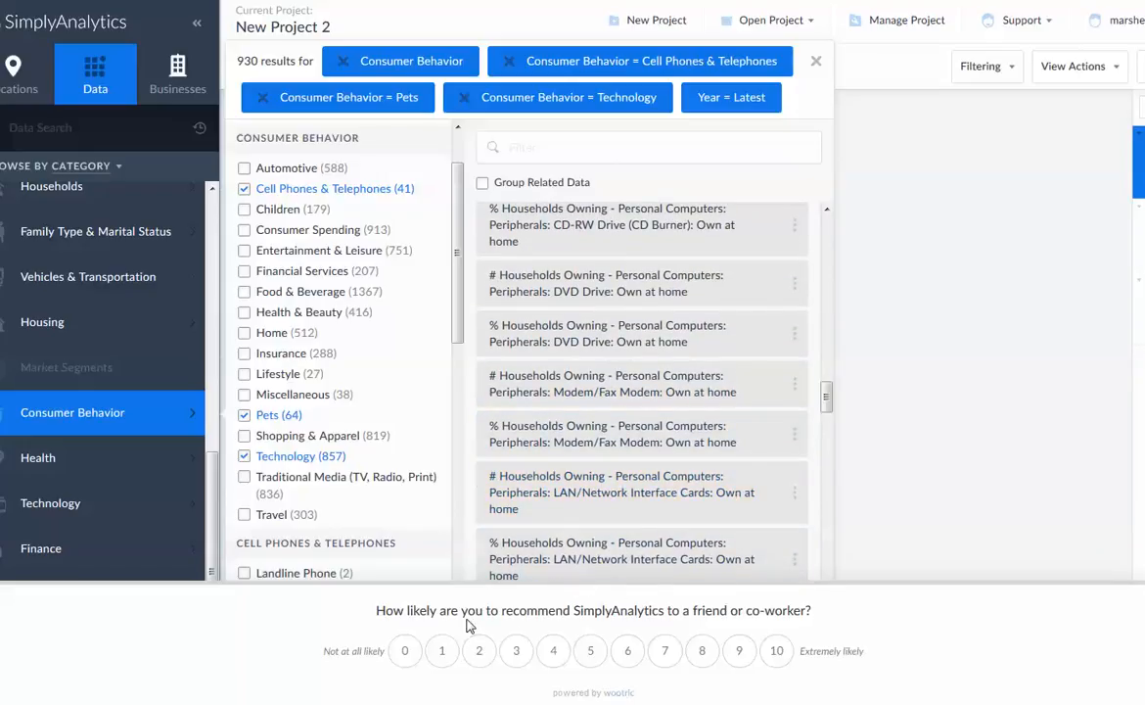
click(245, 376)
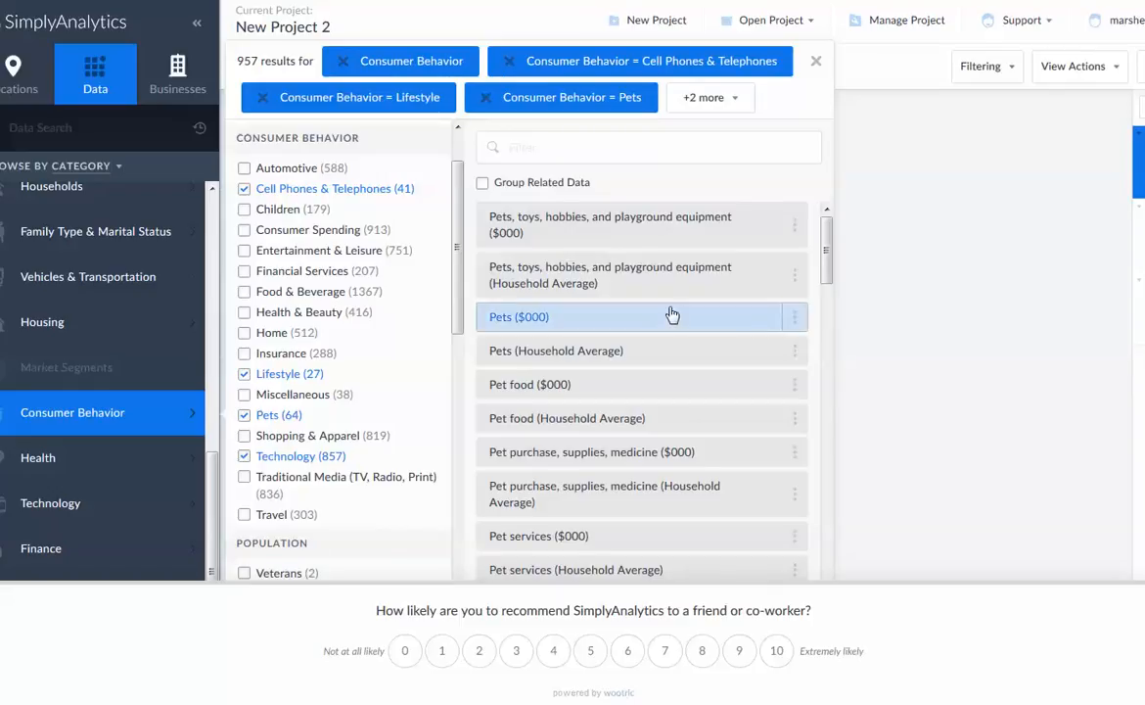
Look through the combined variable list, examining computer peripherals, operating systems, software, purchase locations, telephones and cameras
scroll(685, 318, down, 10)
scroll(716, 320, down, 8)
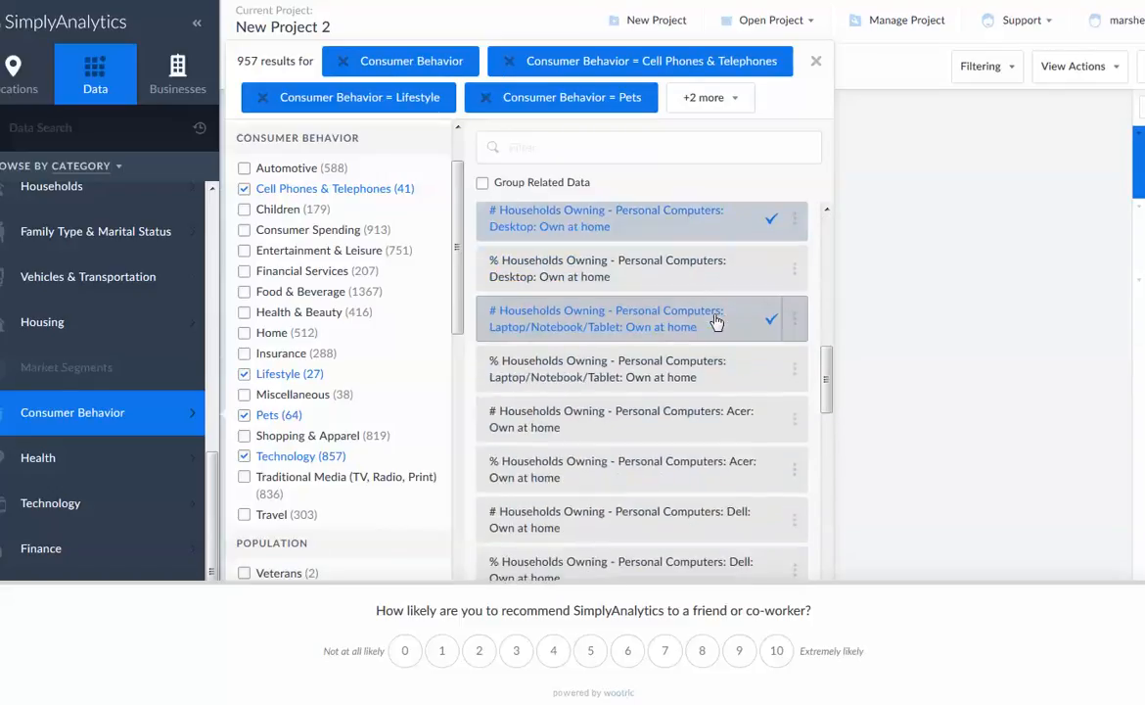
scroll(716, 320, down, 5)
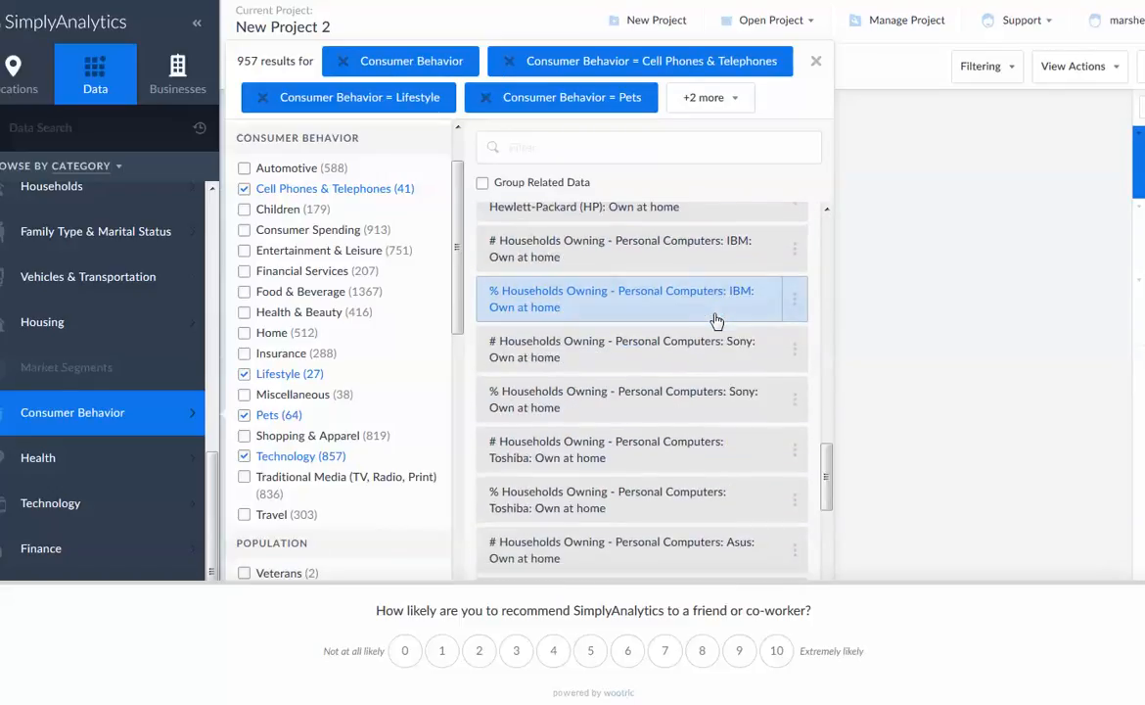
scroll(716, 320, down, 2)
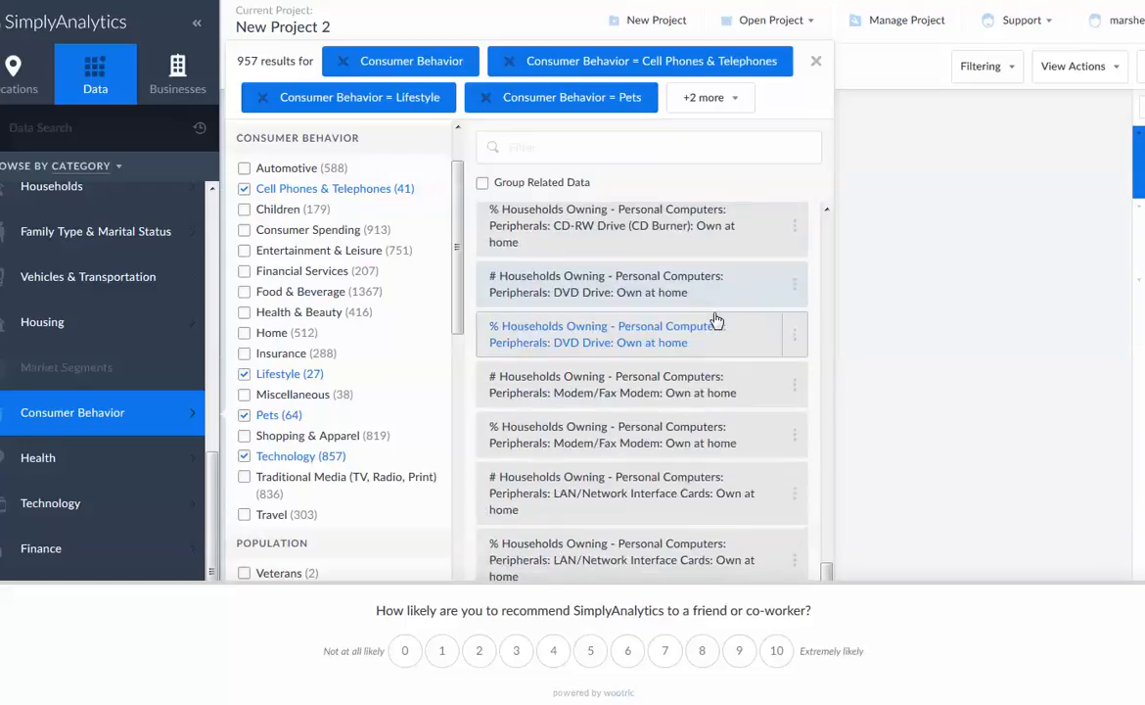
scroll(715, 320, down, 9)
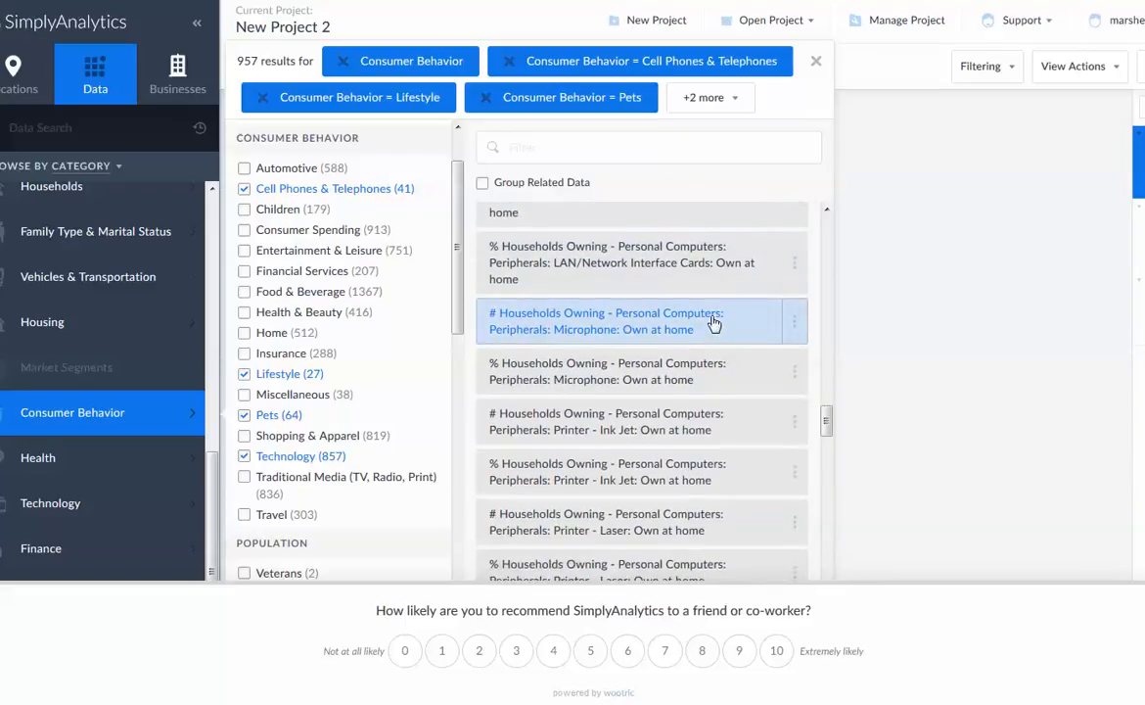
scroll(715, 323, down, 9)
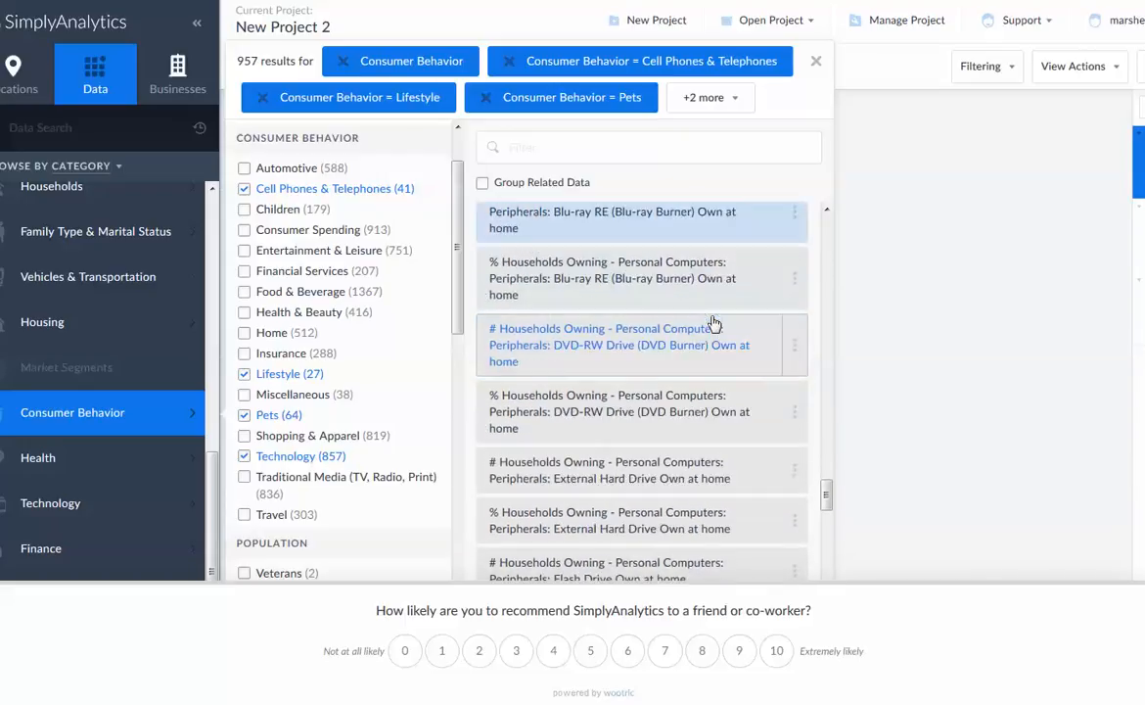
scroll(714, 323, down, 9)
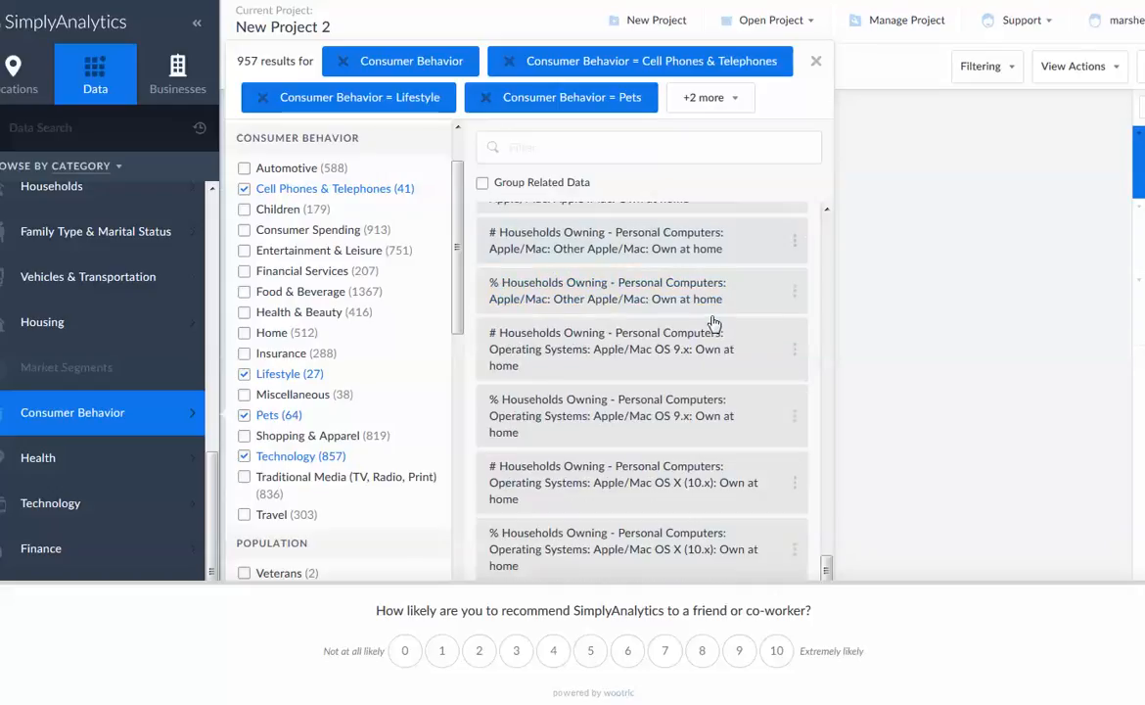
scroll(713, 323, down, 5)
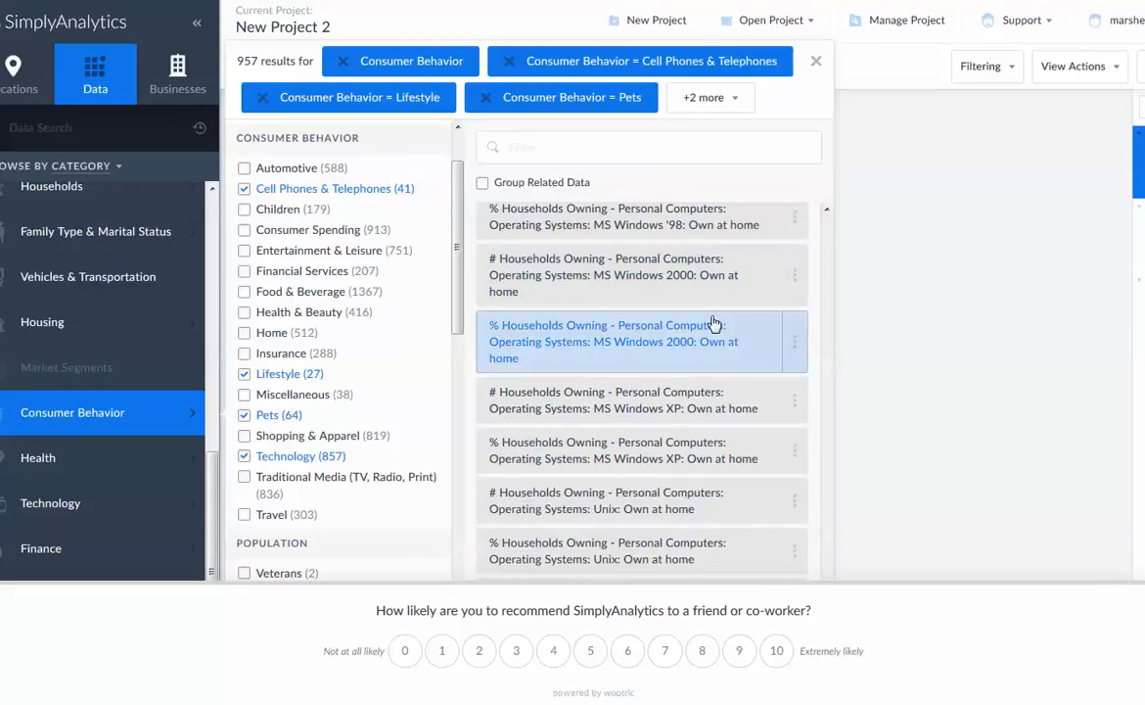
scroll(712, 323, down, 5)
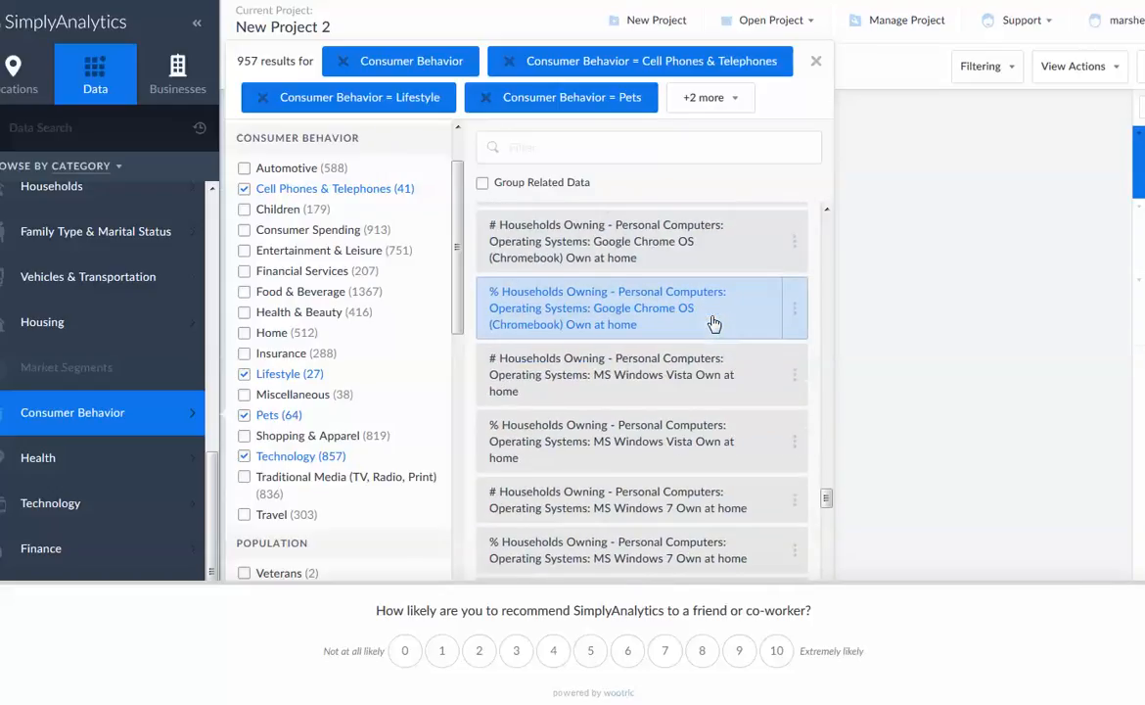
scroll(713, 323, down, 5)
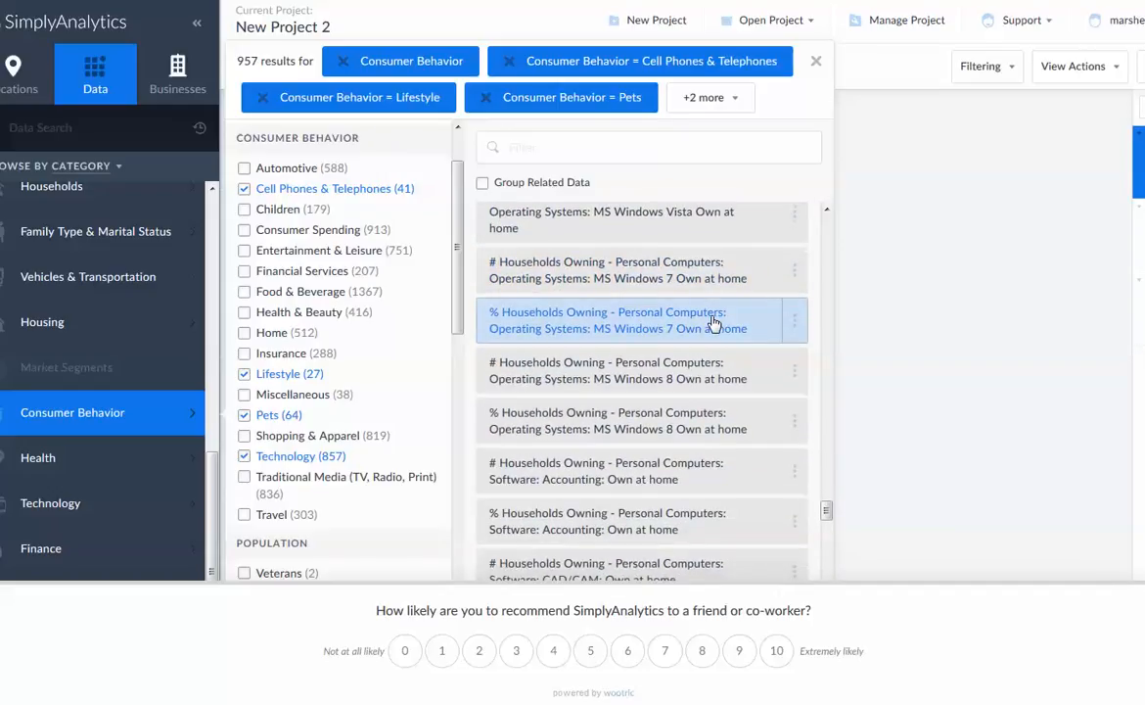
scroll(712, 323, down, 5)
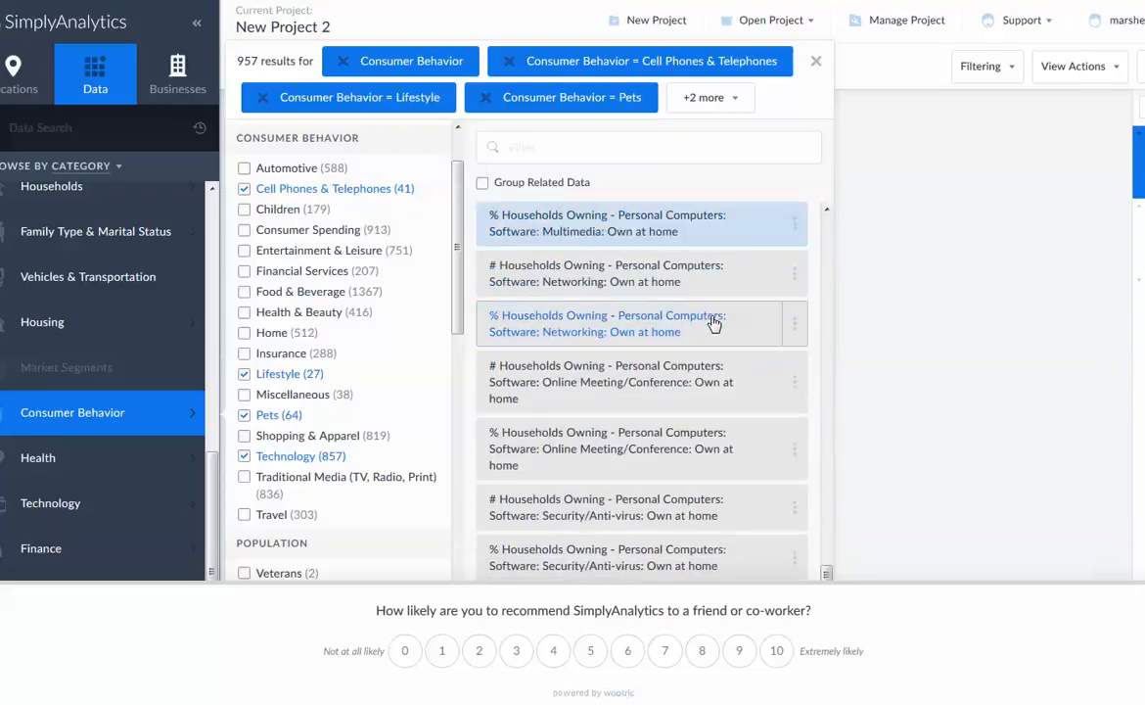
scroll(713, 323, down, 2)
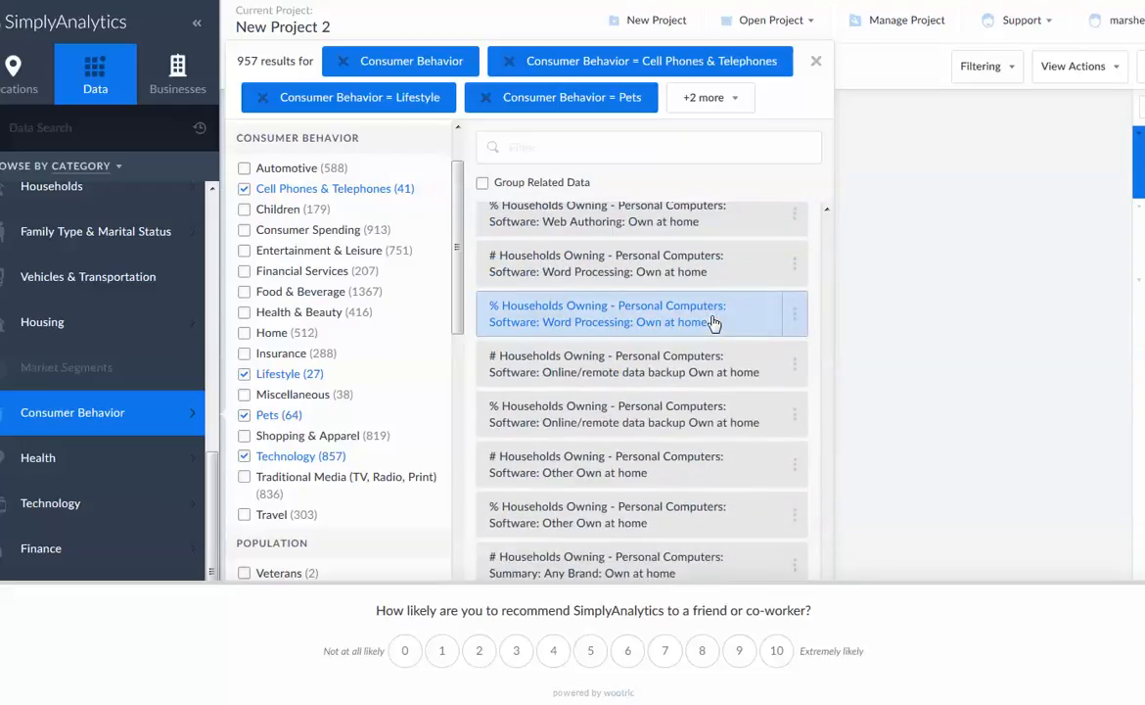
scroll(713, 323, down, 3)
scroll(713, 323, down, 10)
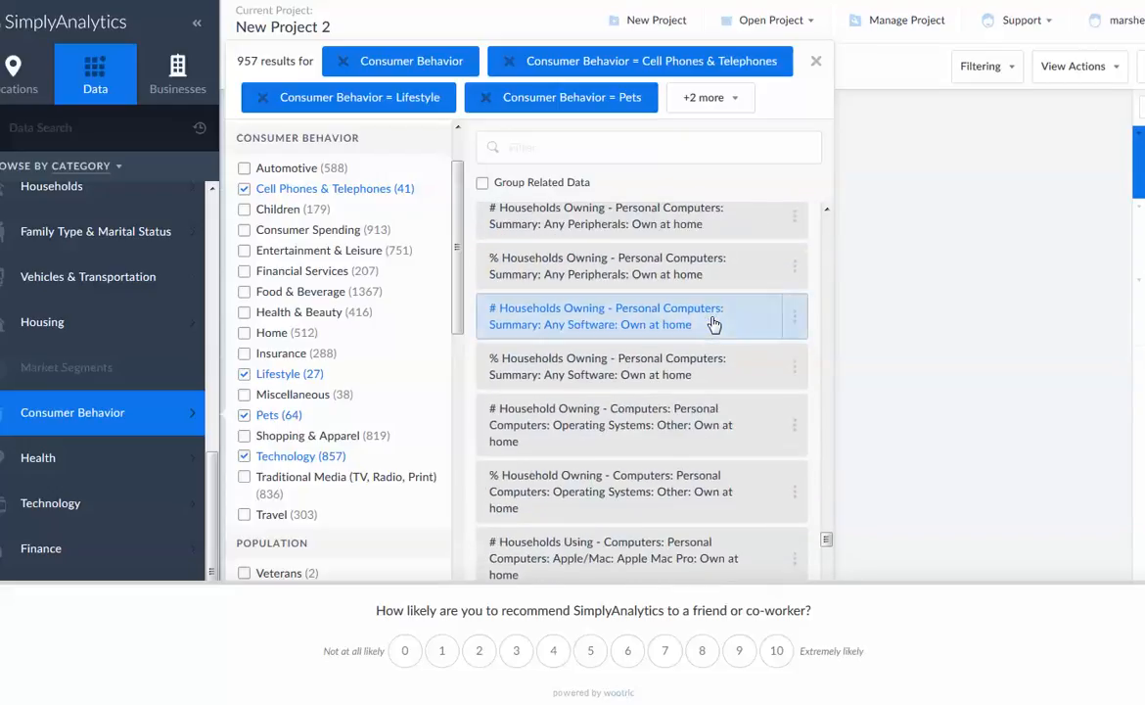
scroll(713, 323, down, 10)
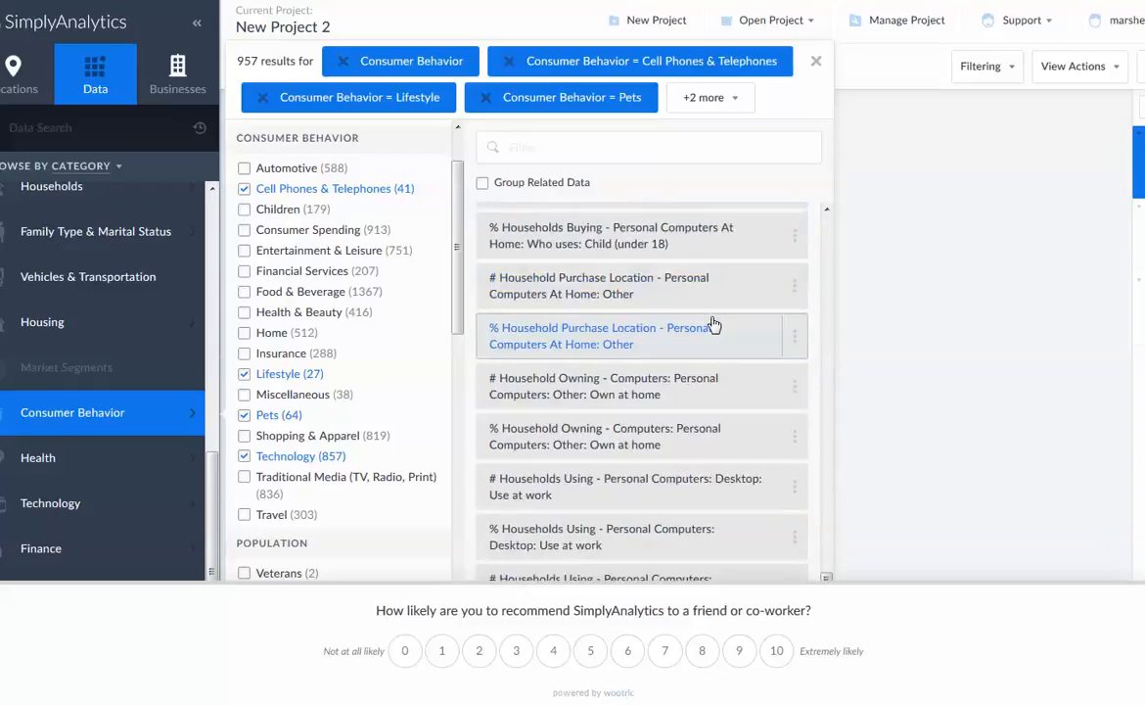
scroll(712, 323, down, 10)
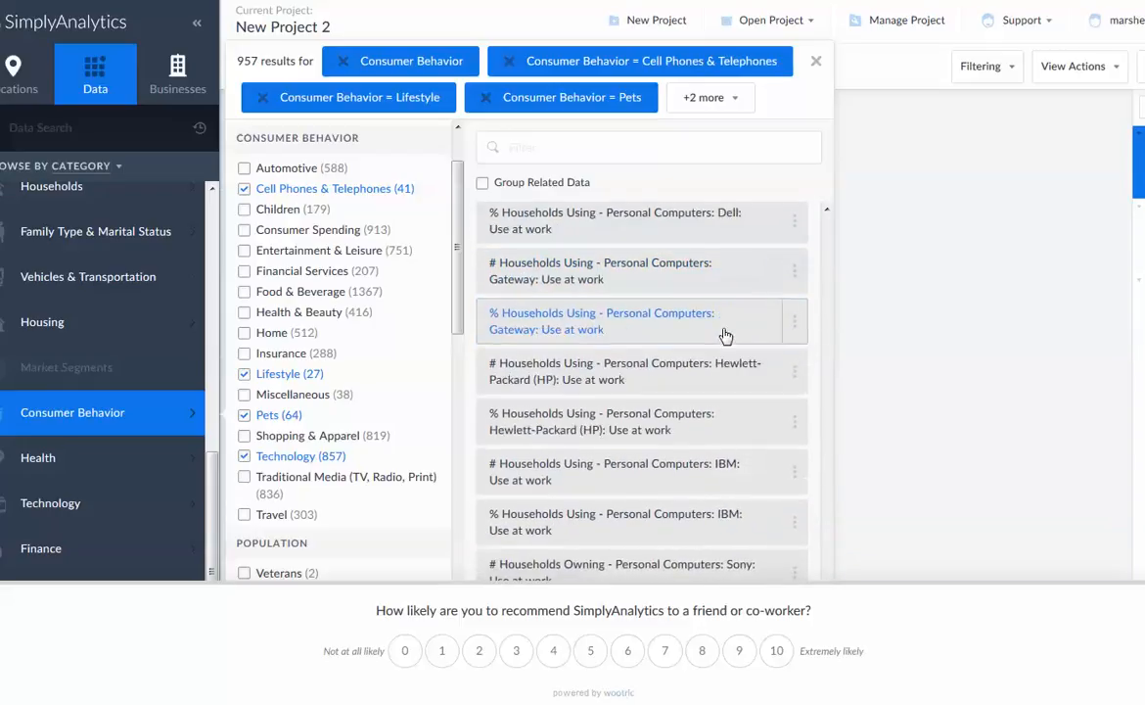
scroll(772, 406, down, 10)
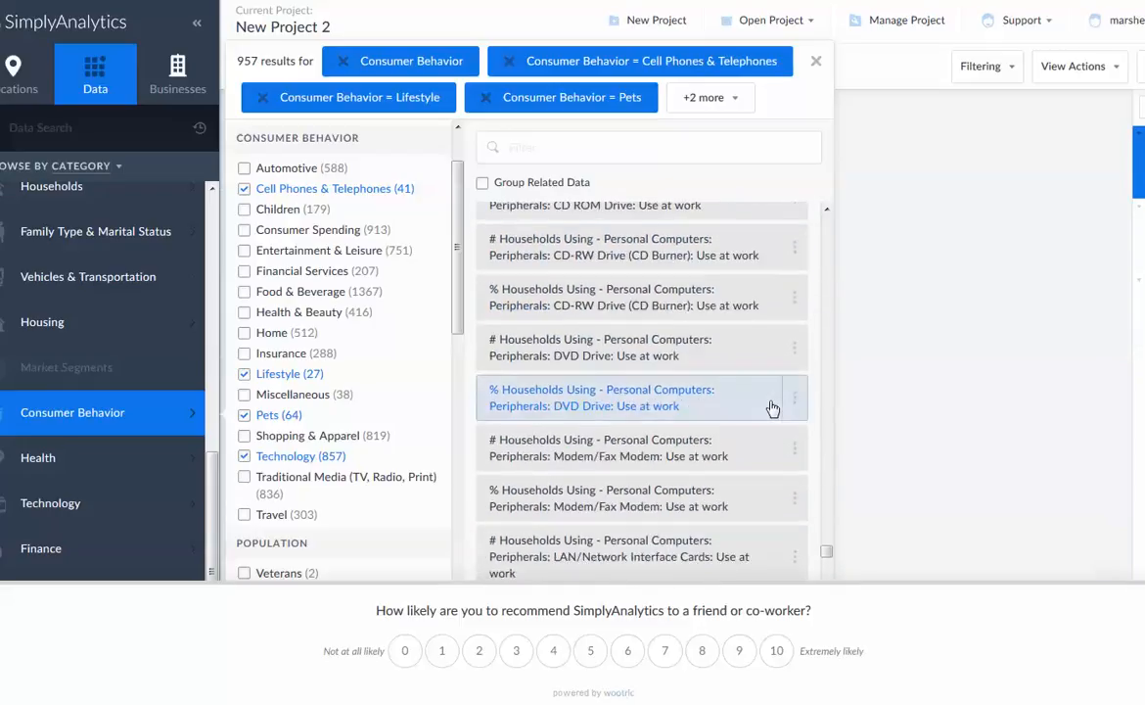
scroll(772, 407, down, 8)
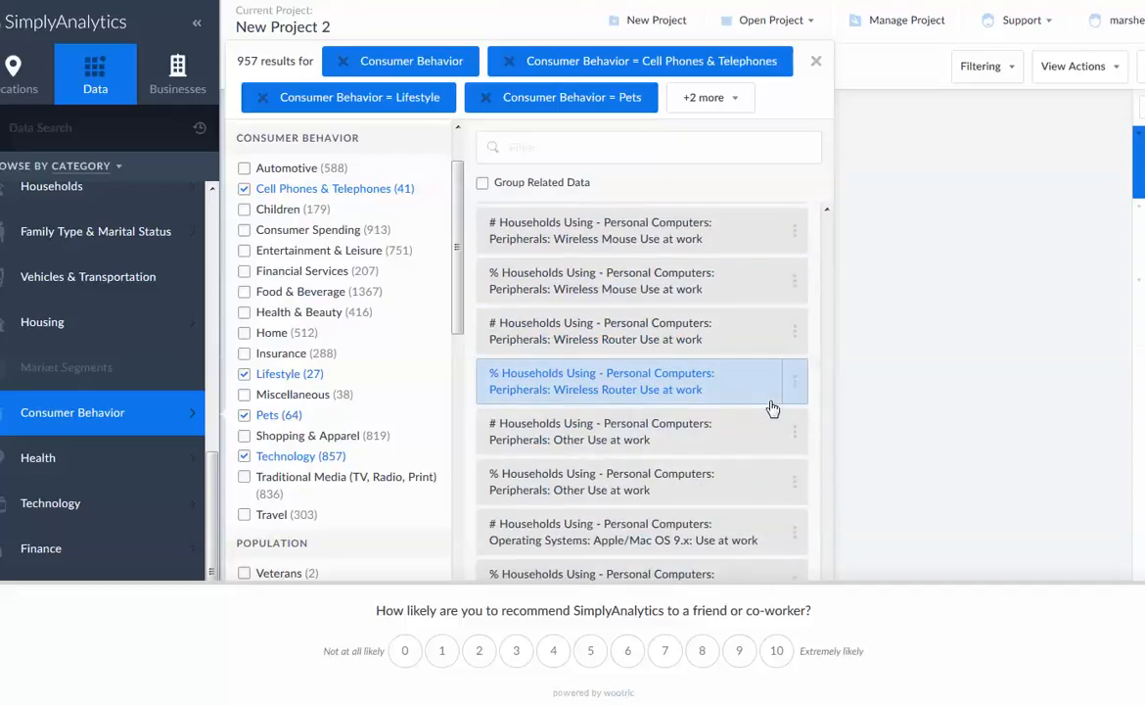
scroll(774, 399, up, 3)
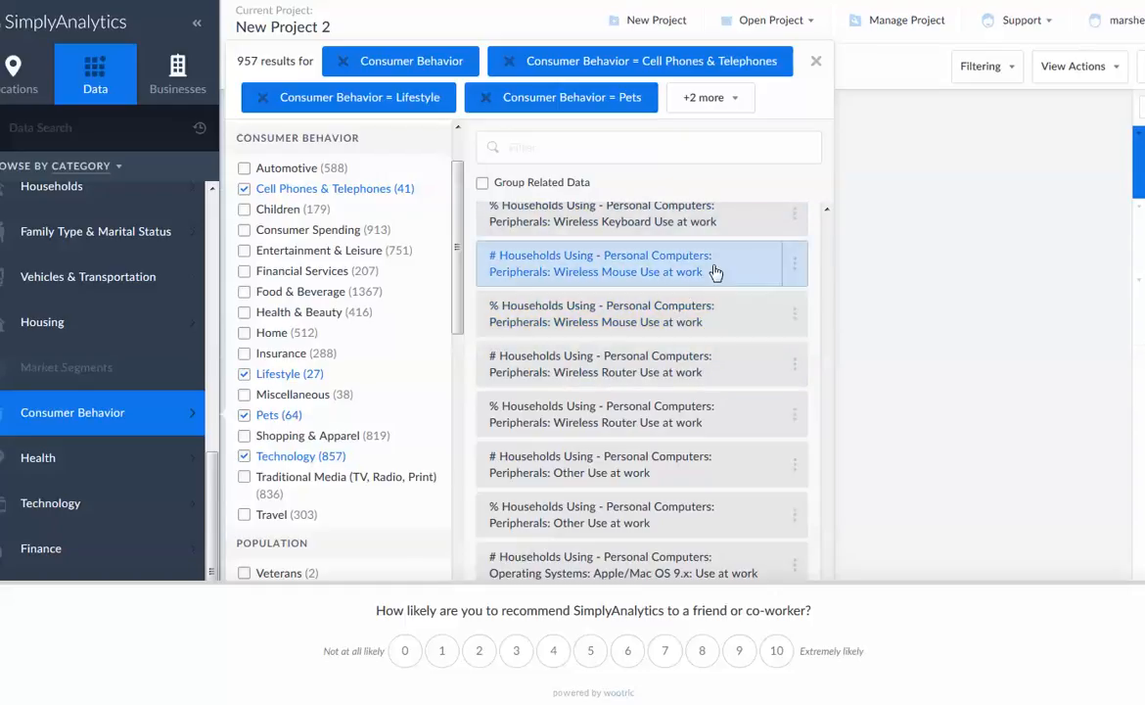
scroll(718, 299, up, 4)
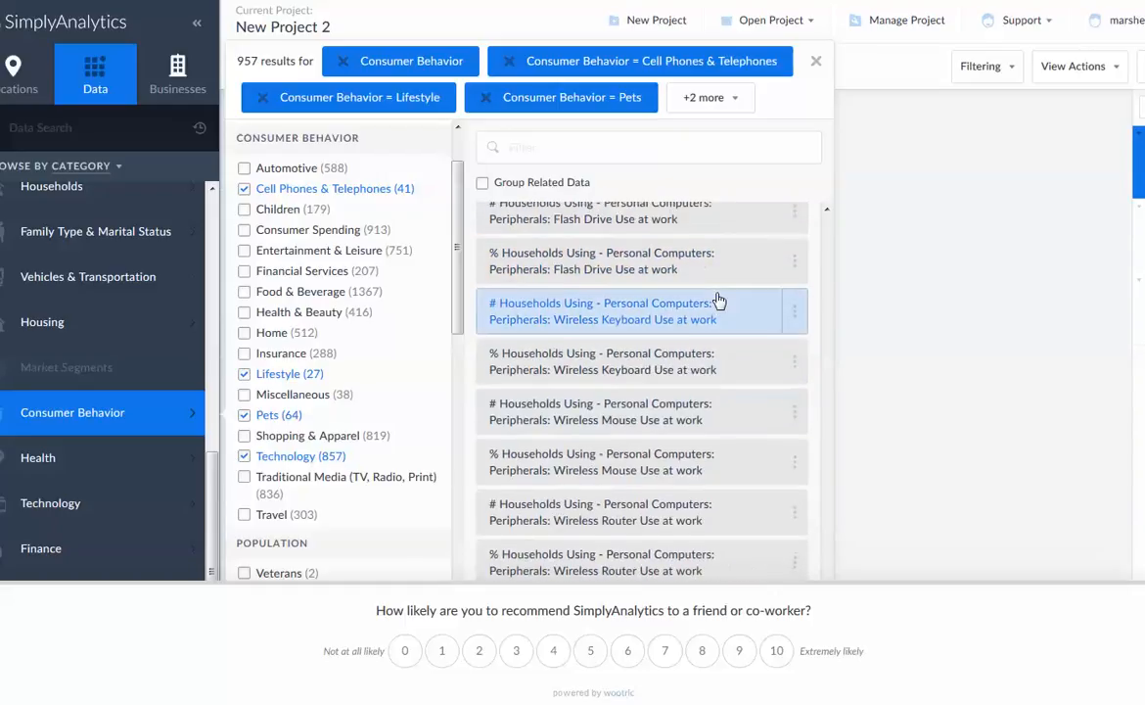
scroll(718, 299, down, 5)
scroll(718, 303, down, 6)
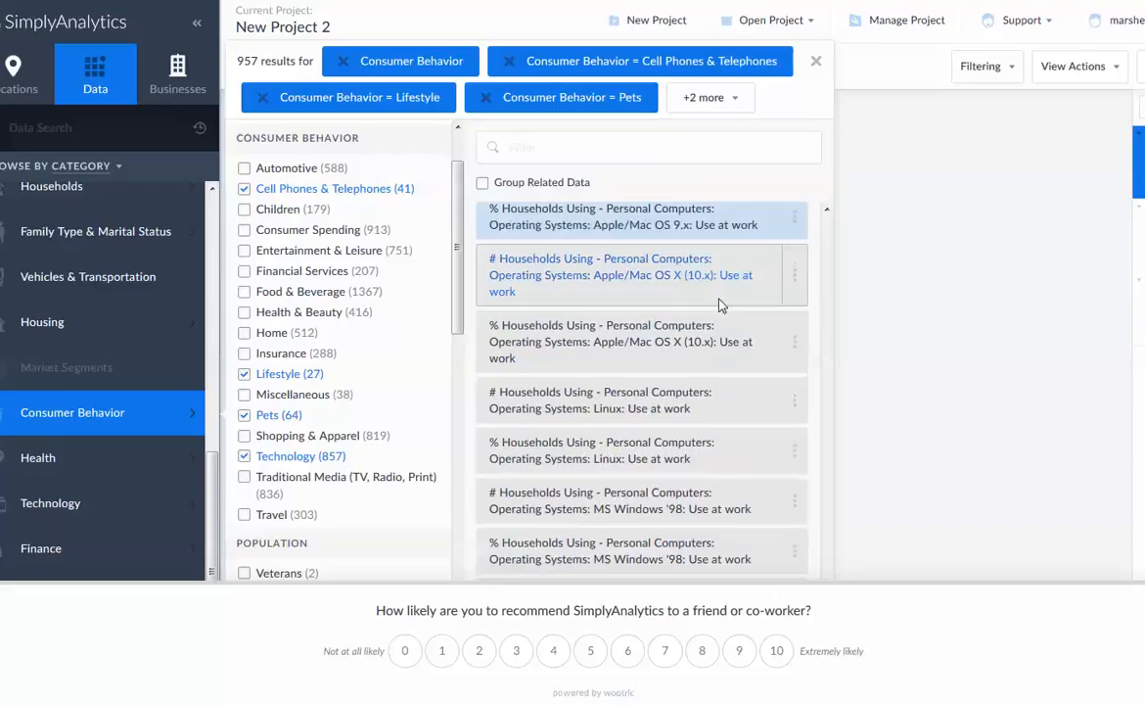
scroll(722, 309, down, 6)
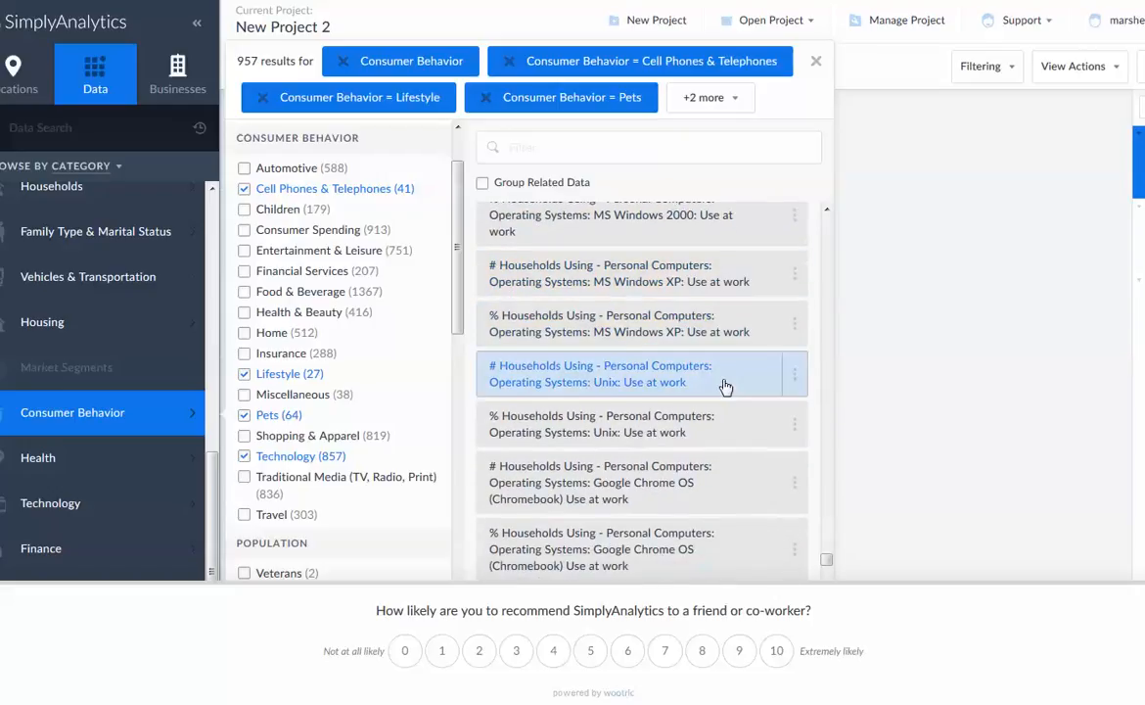
scroll(728, 381, down, 12)
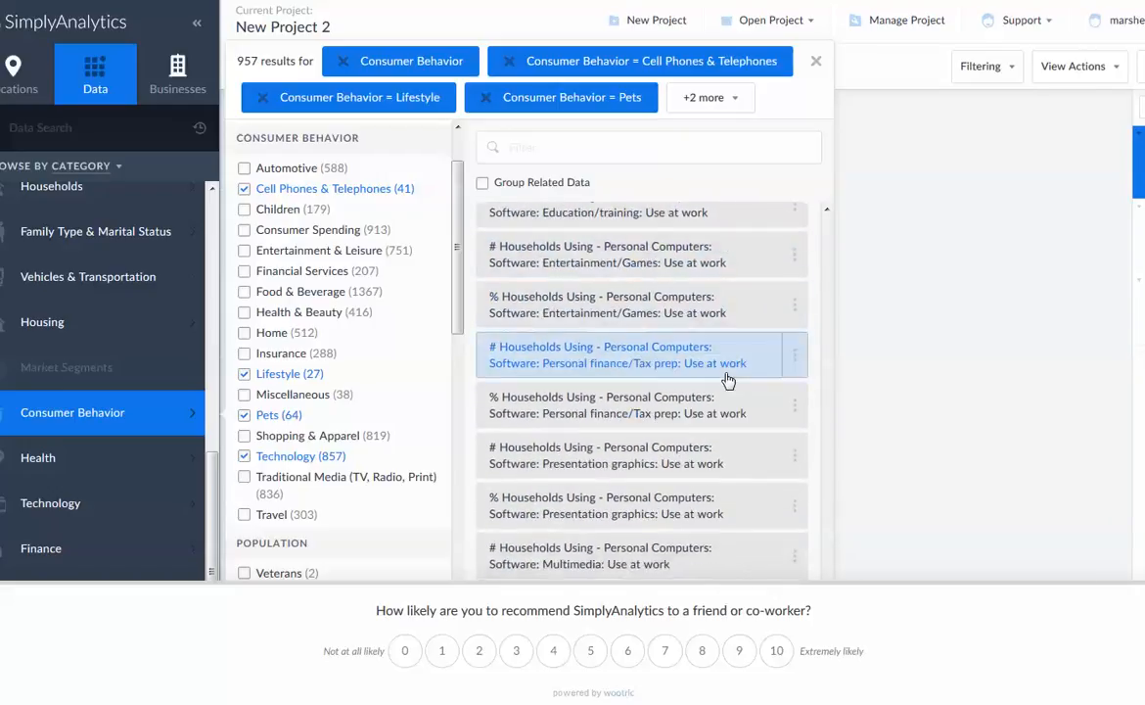
scroll(728, 381, down, 5)
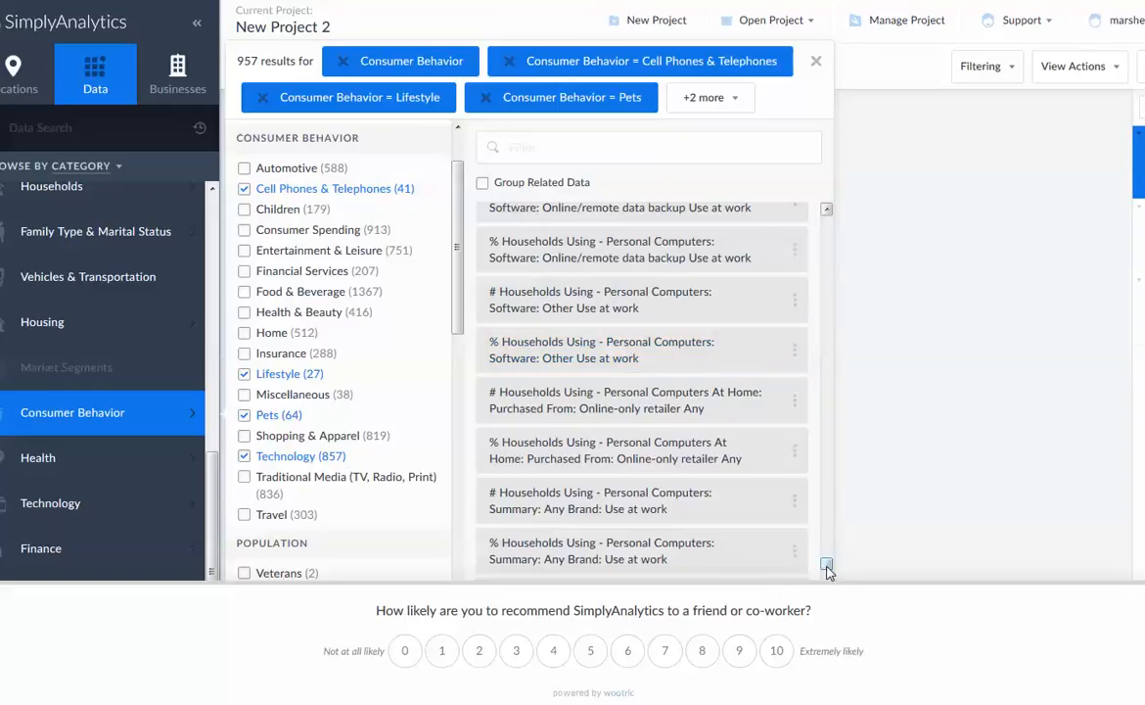
scroll(825, 570, down, 10)
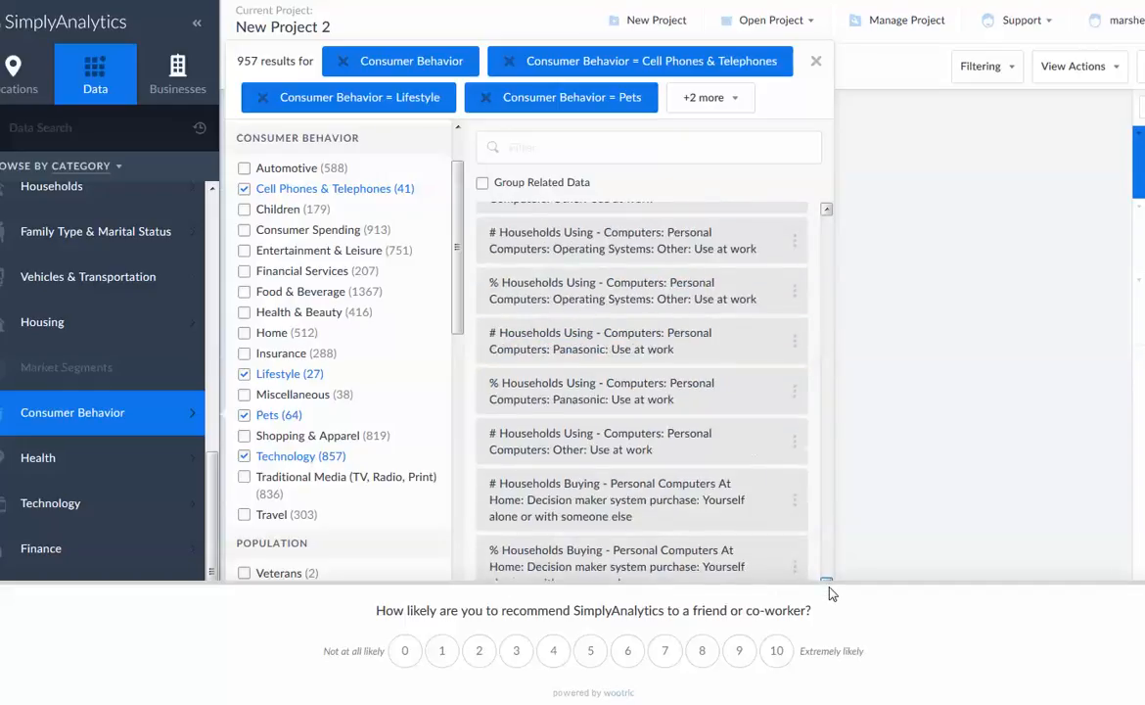
scroll(830, 612, down, 5)
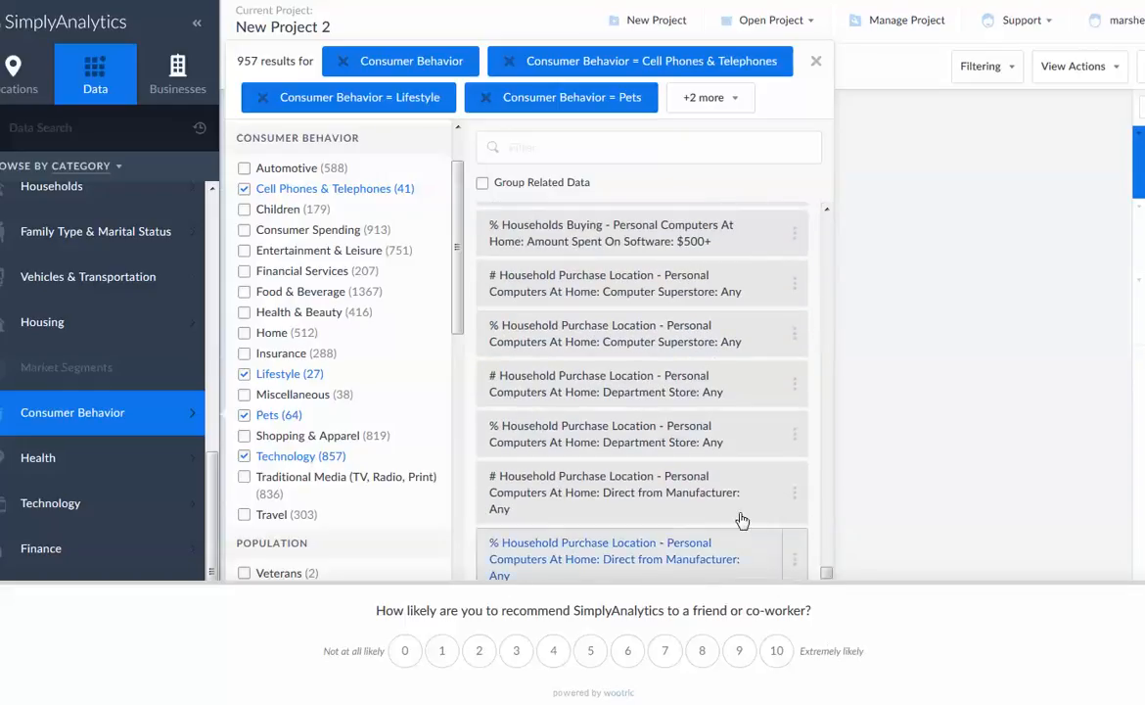
scroll(725, 389, down, 10)
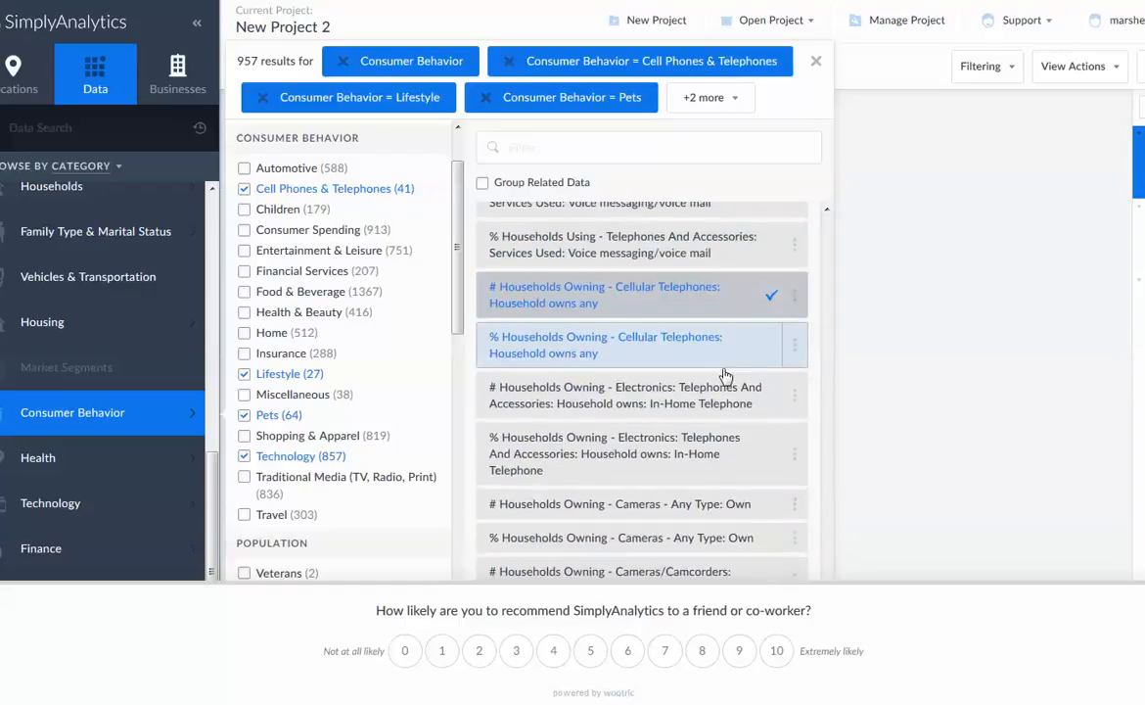
scroll(726, 377, down, 10)
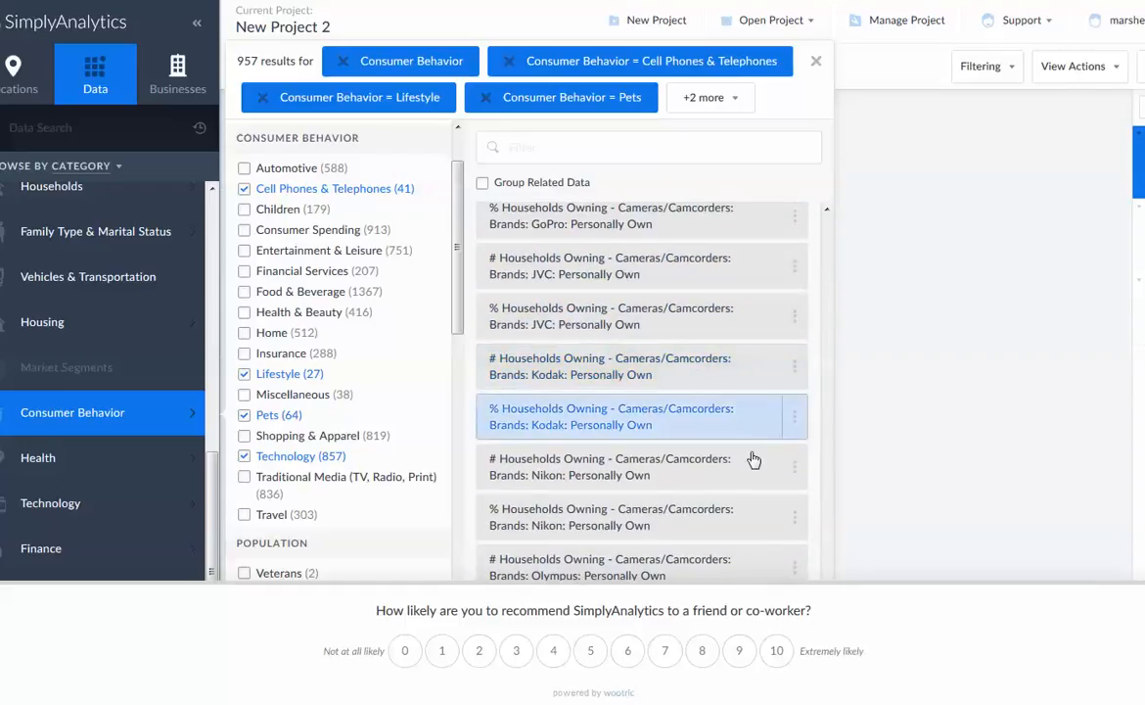
scroll(741, 487, down, 3)
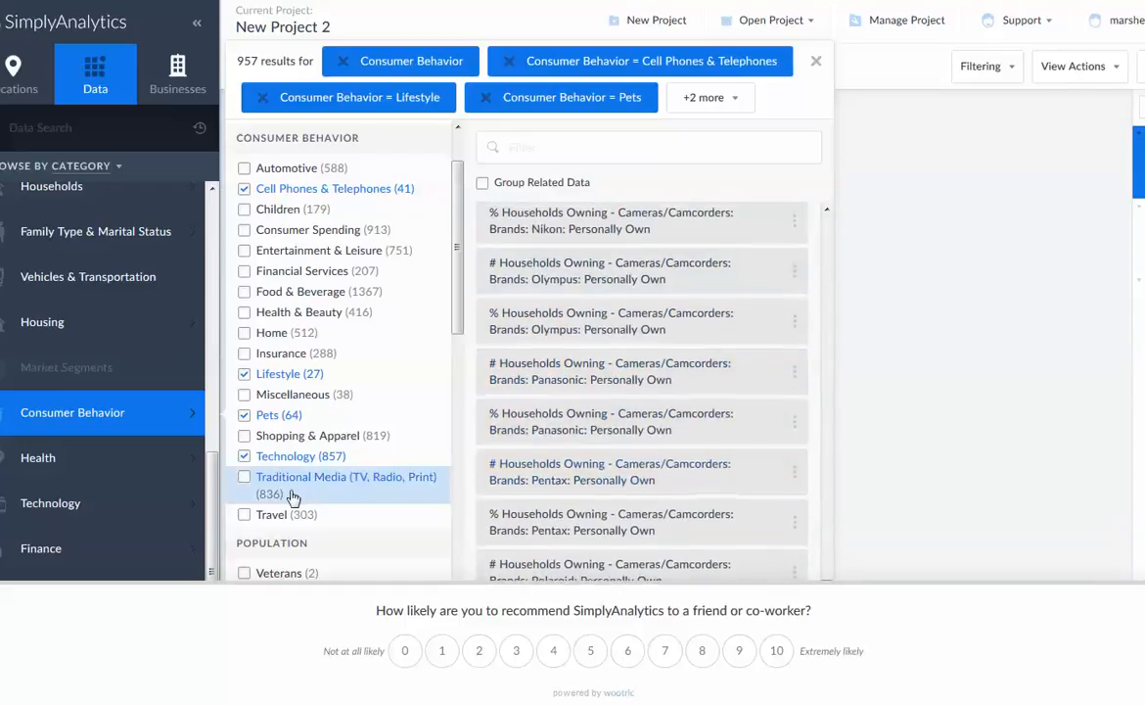
Remove Technology, Pets and Cell Phones & Telephones from the Consumer Behavior filter, keeping only Lifestyle
click(244, 458)
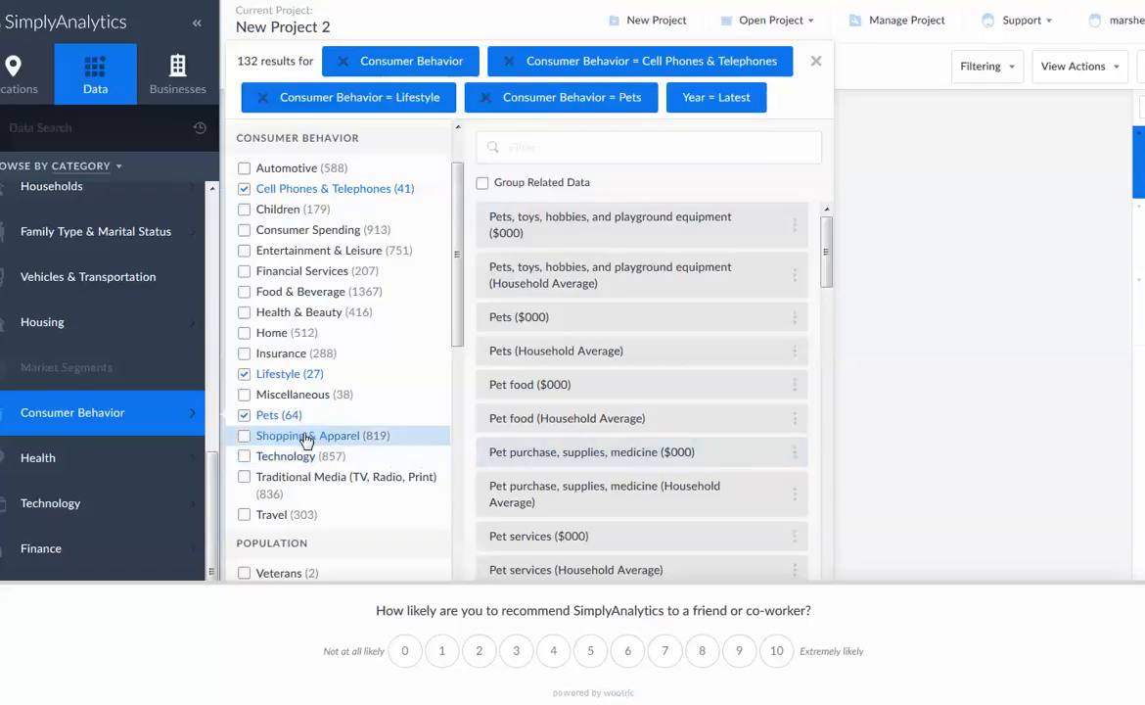
click(244, 416)
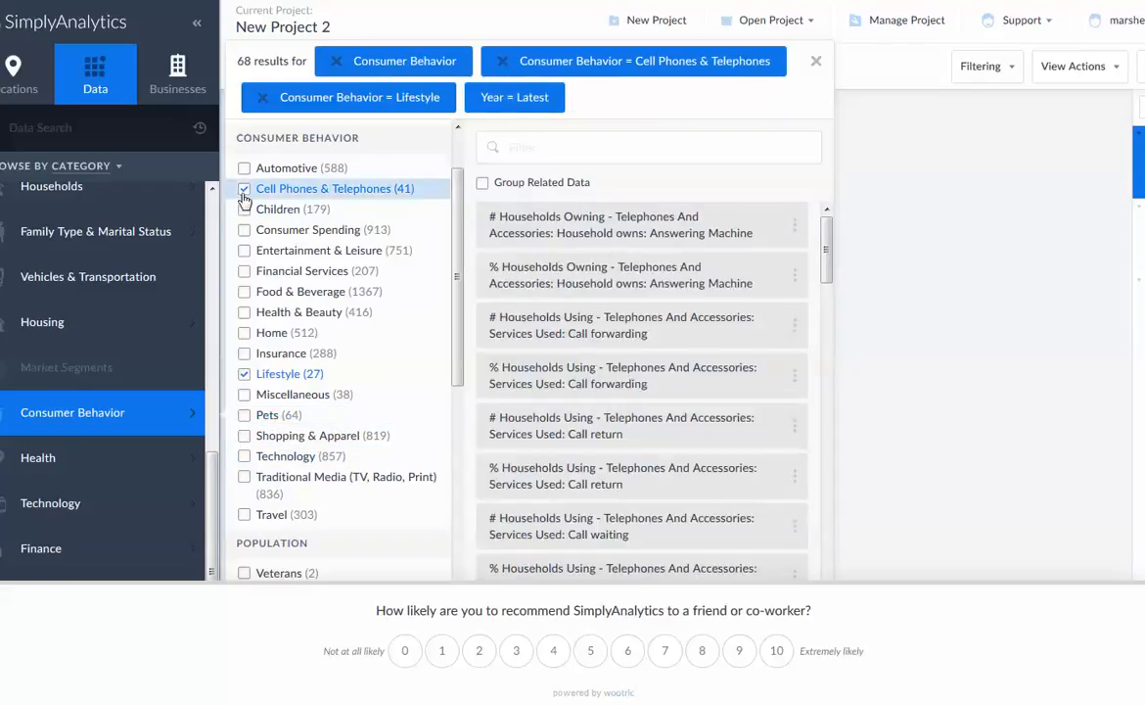
click(243, 191)
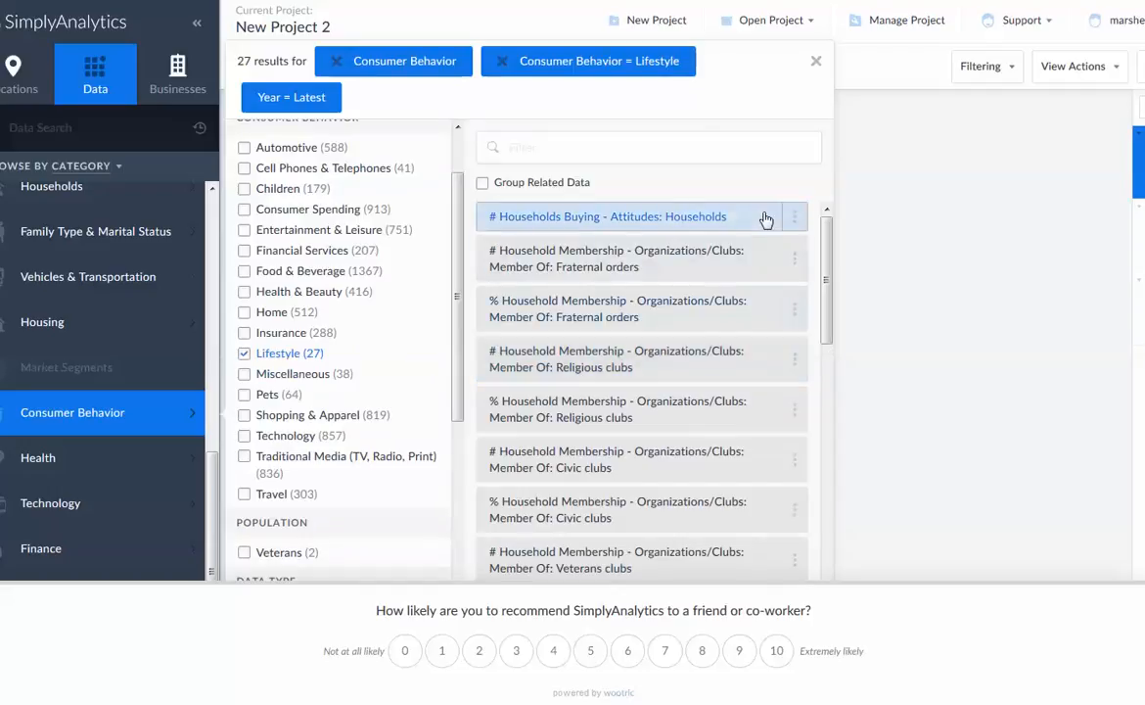
Add the Lifestyle variables # Households Buying - Attitudes: Households, plus the # and % Household Membership variables for Member Of: School or College Board
click(544, 217)
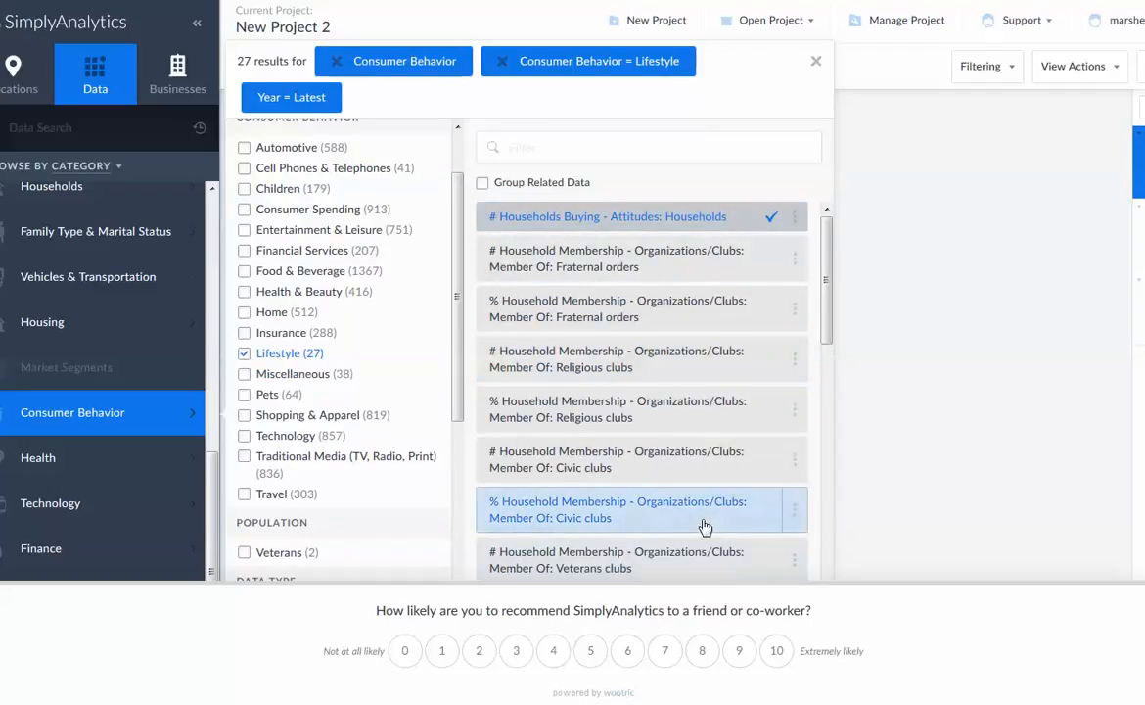
scroll(707, 525, down, 3)
scroll(707, 529, down, 10)
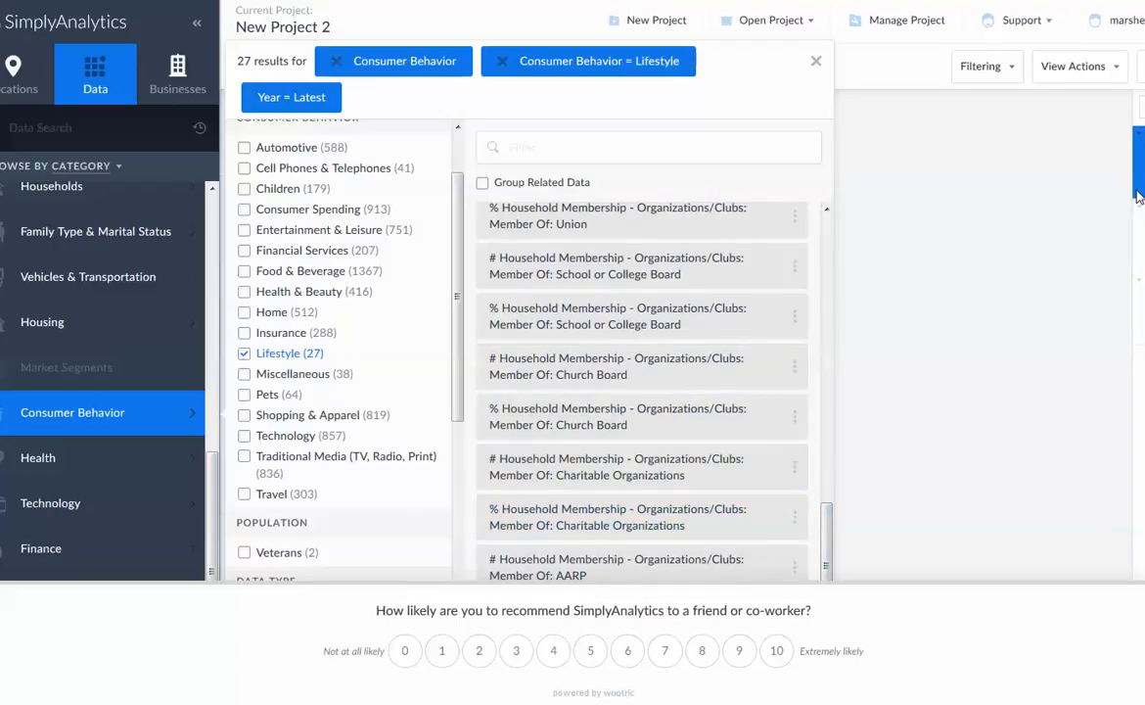
scroll(669, 503, up, 10)
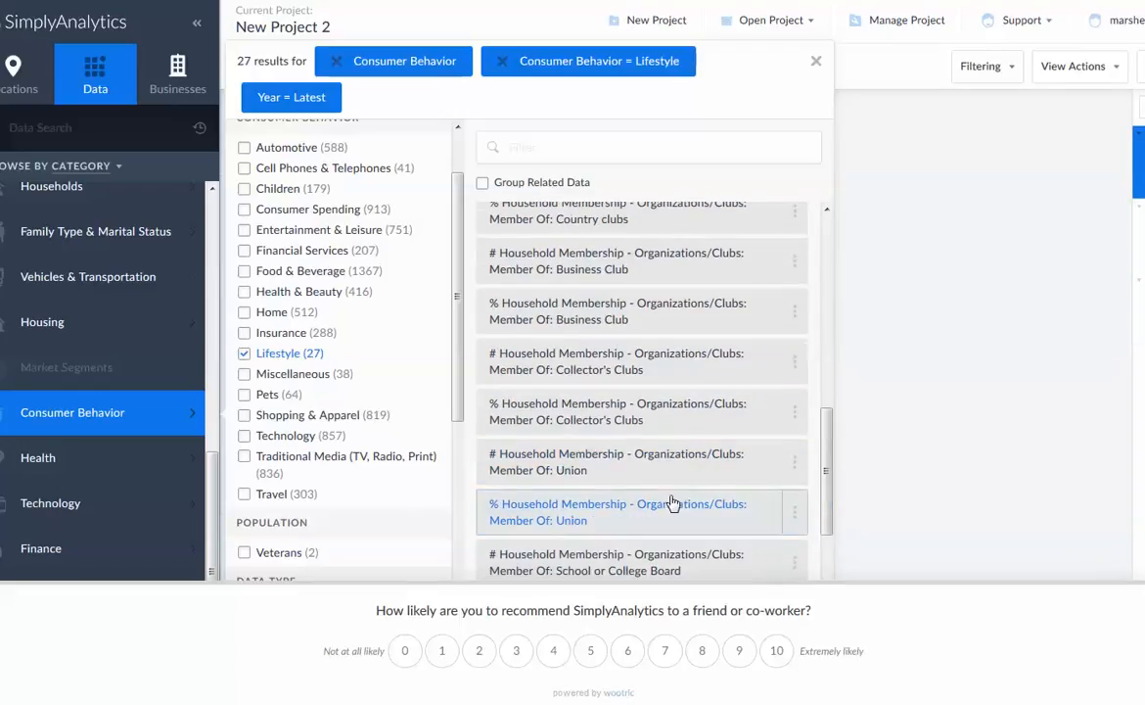
scroll(673, 503, up, 3)
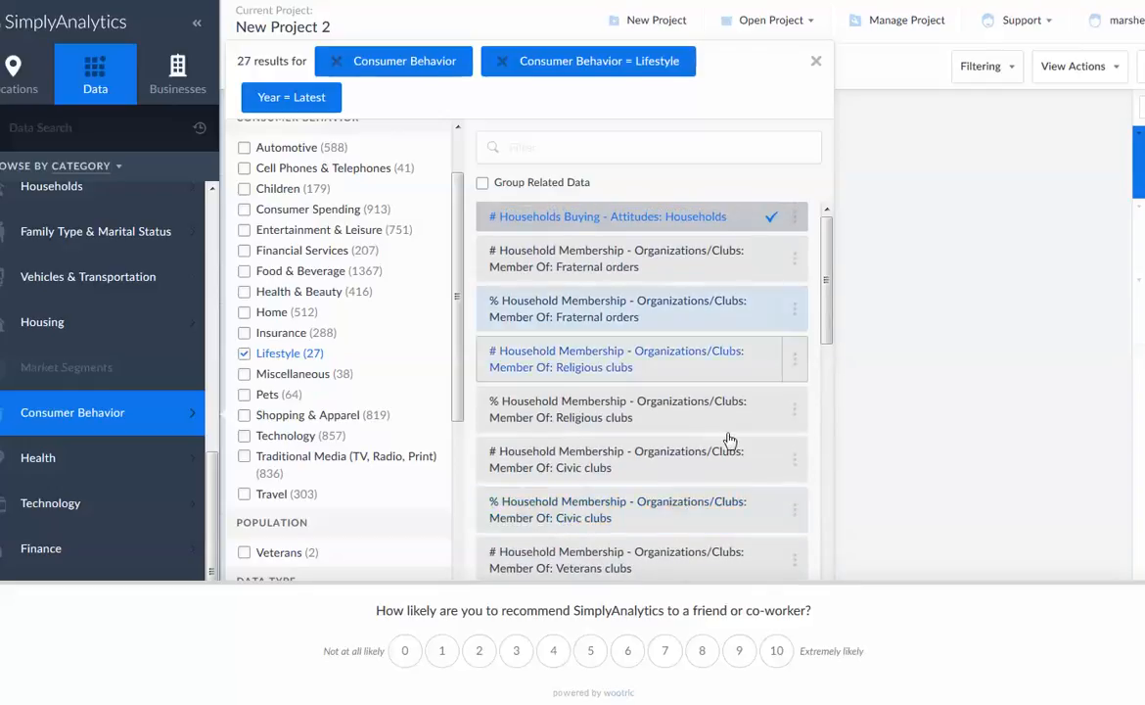
scroll(714, 518, down, 12)
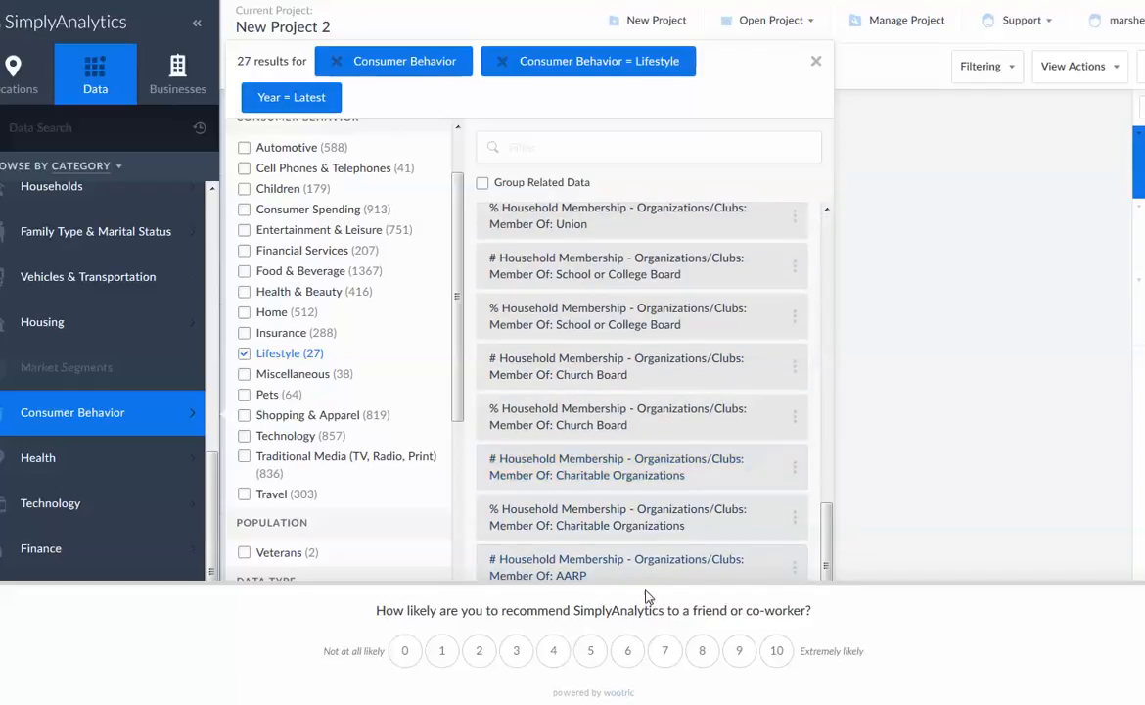
scroll(679, 380, up, 3)
scroll(680, 382, down, 3)
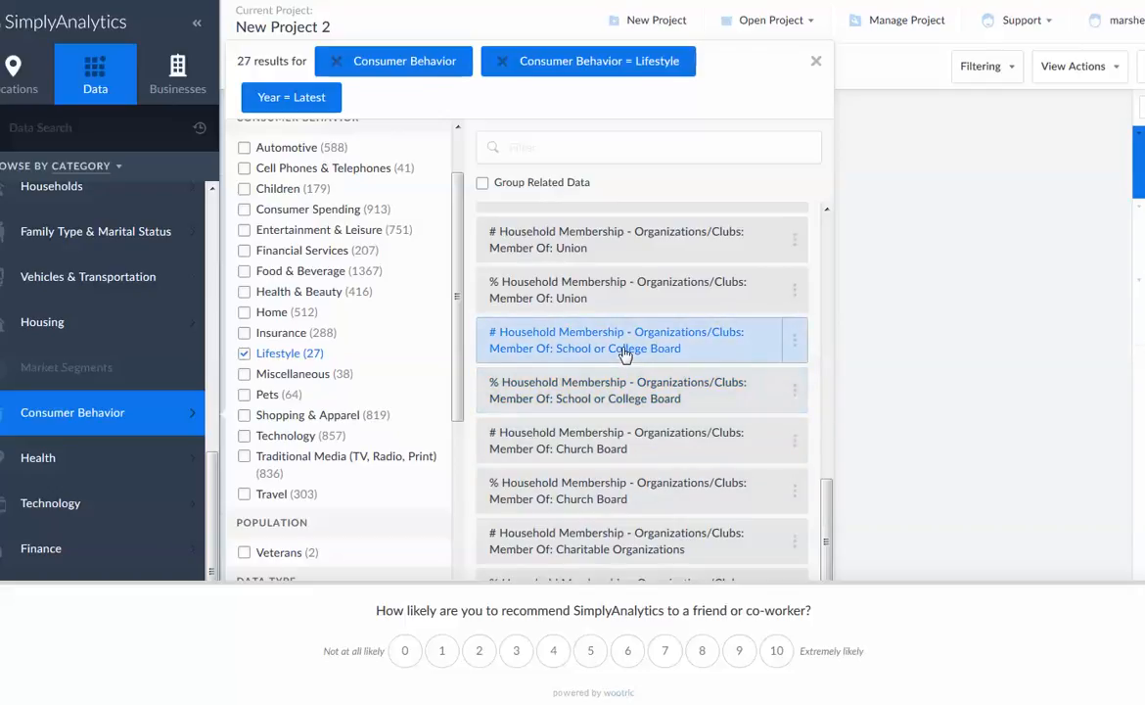
click(695, 349)
click(690, 393)
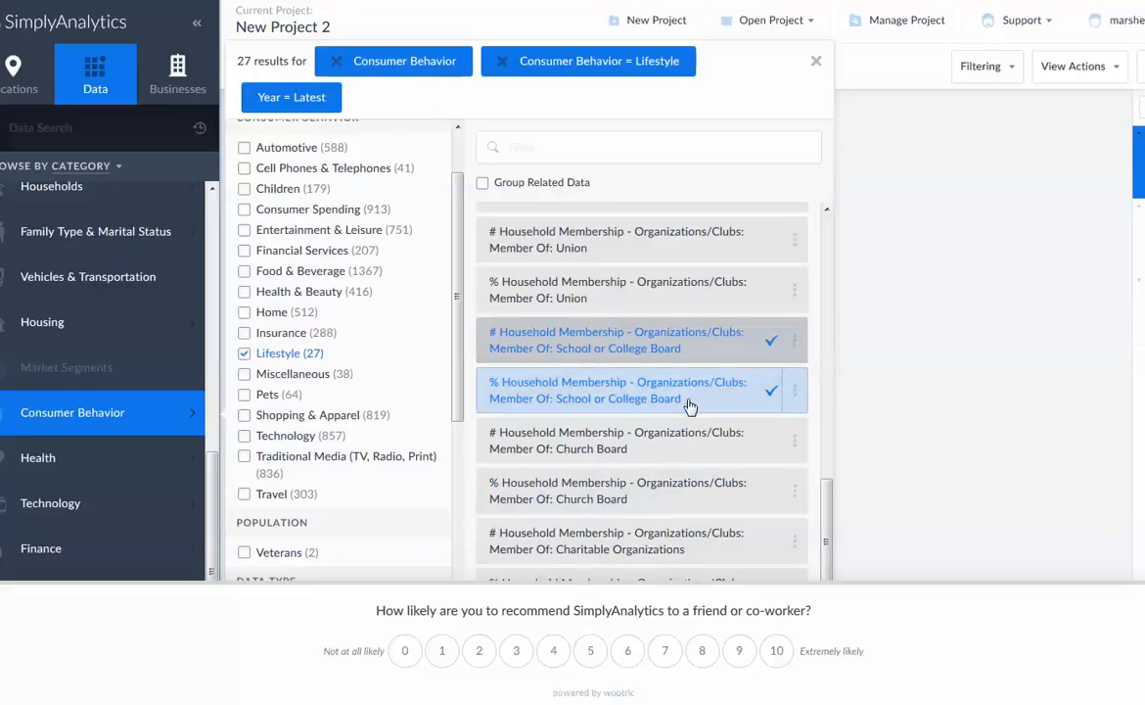
Look through the remaining filters for population, data type, year, and vendors and data sets, and close the variable list
scroll(343, 485, down, 1)
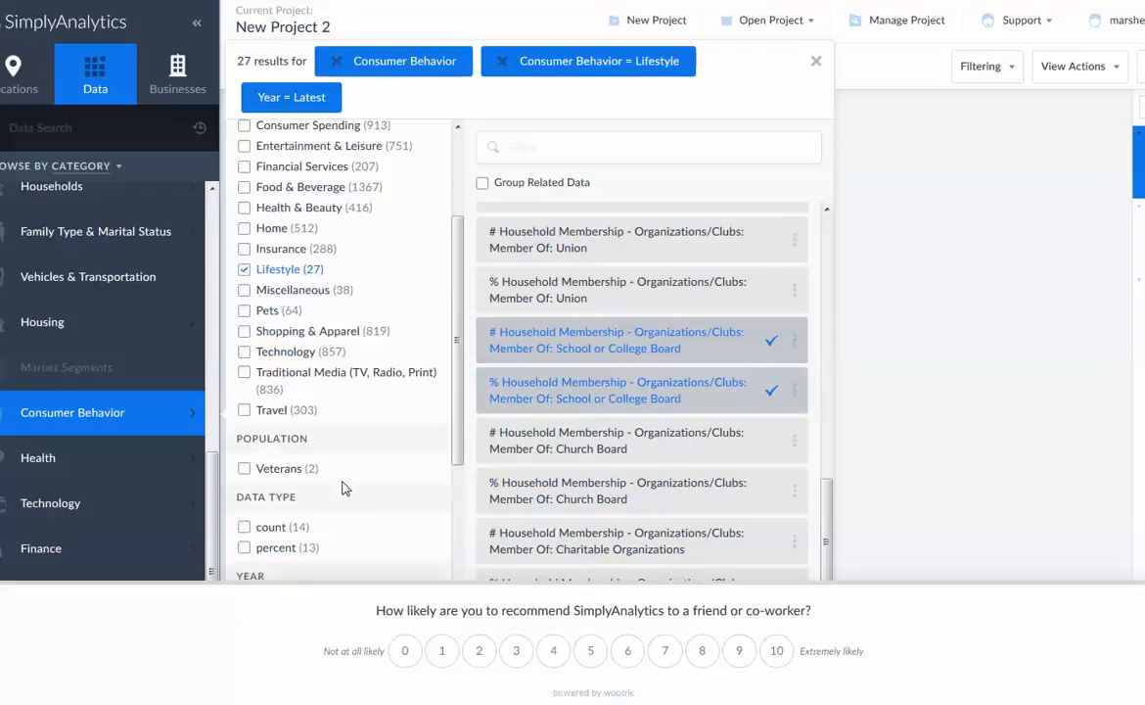
scroll(343, 485, down, 2)
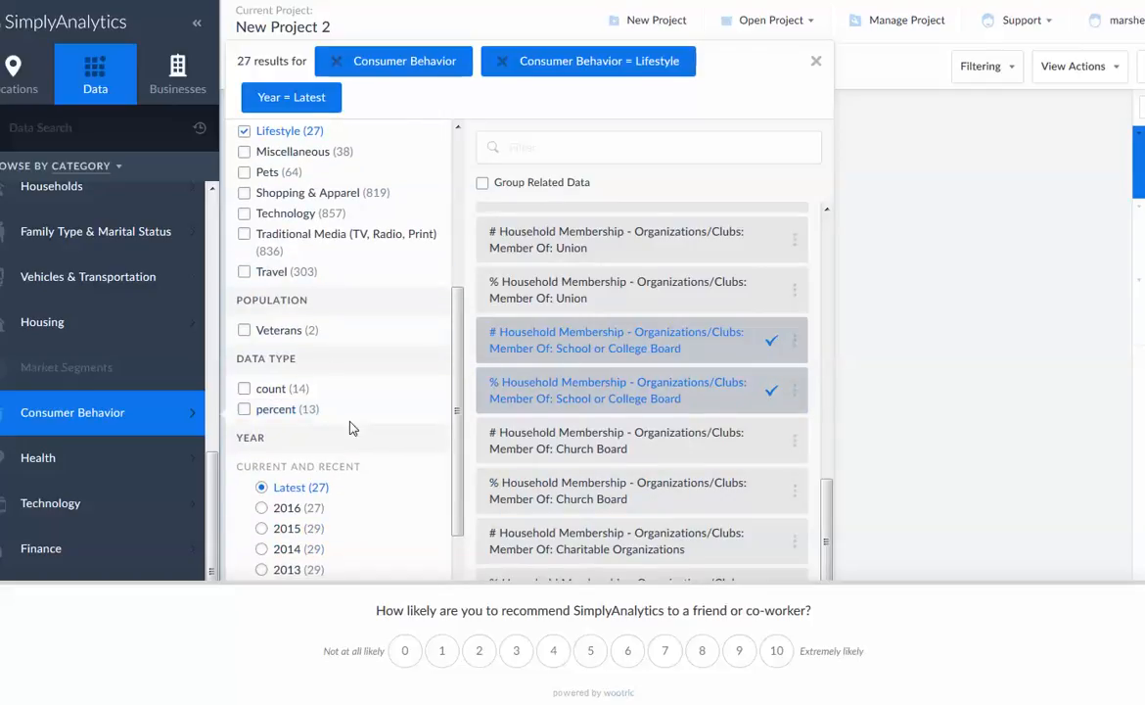
scroll(352, 428, down, 2)
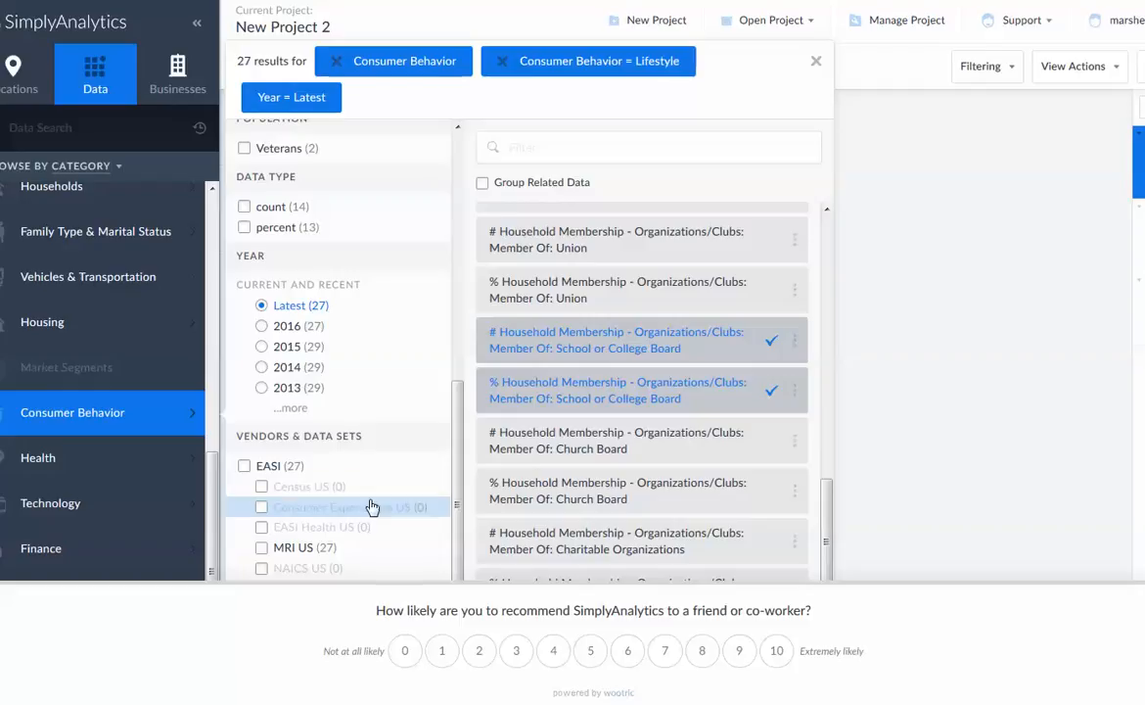
scroll(377, 501, up, 5)
scroll(724, 323, up, 3)
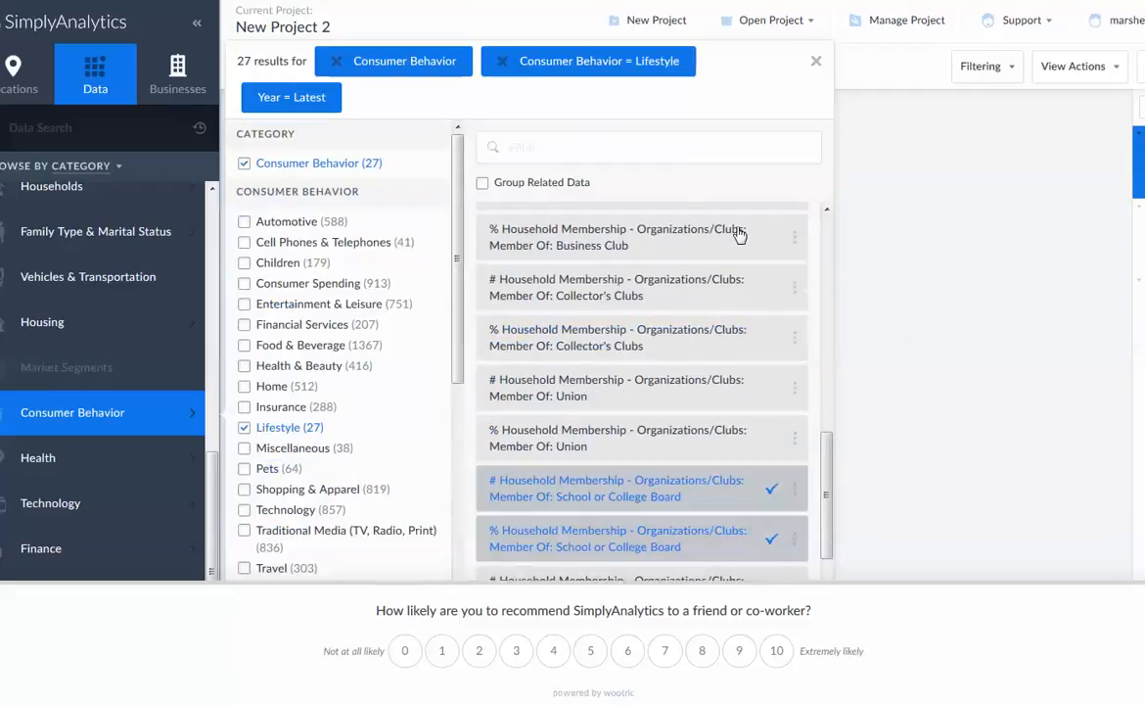
click(818, 63)
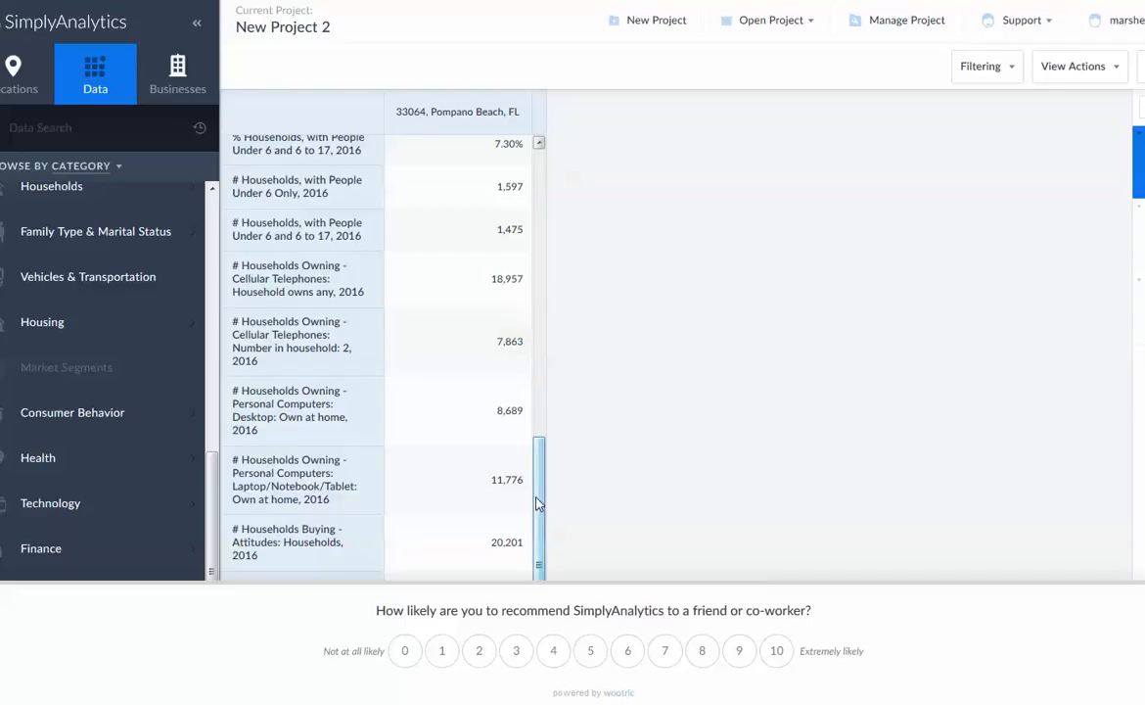
Review the last rows of the Comparison Report and view the options for the # Households Buying - Attitudes: Households variable
drag(537, 503, 525, 577)
drag(545, 522, 599, 531)
drag(542, 565, 574, 577)
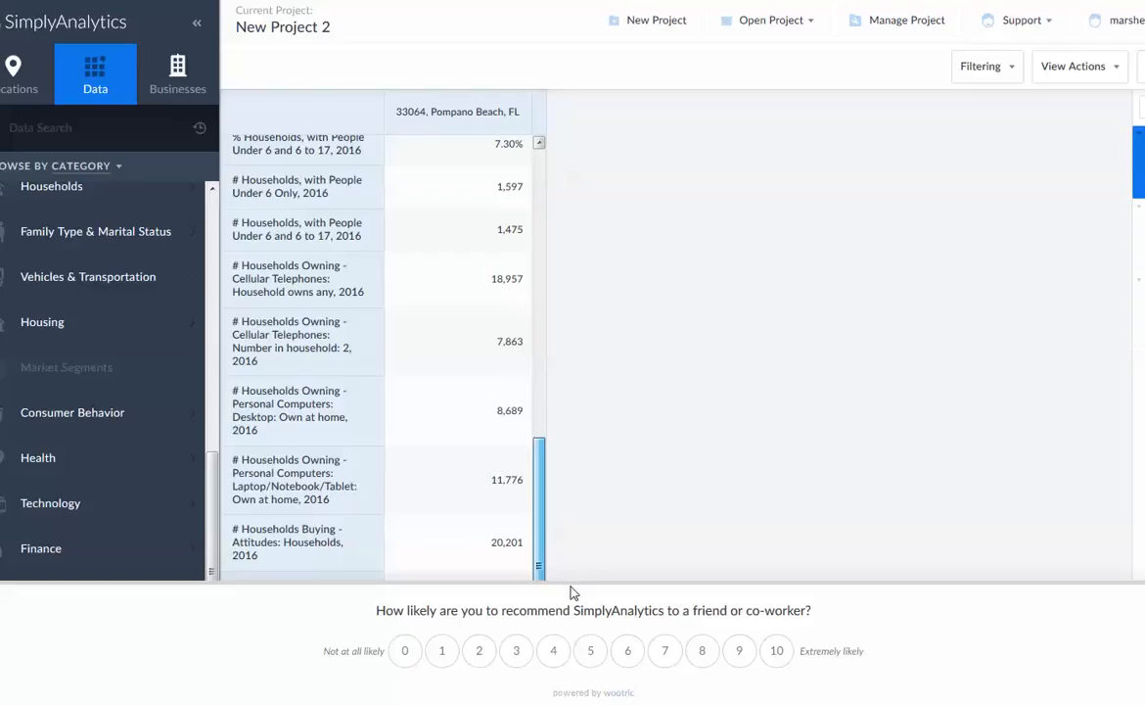
click(283, 533)
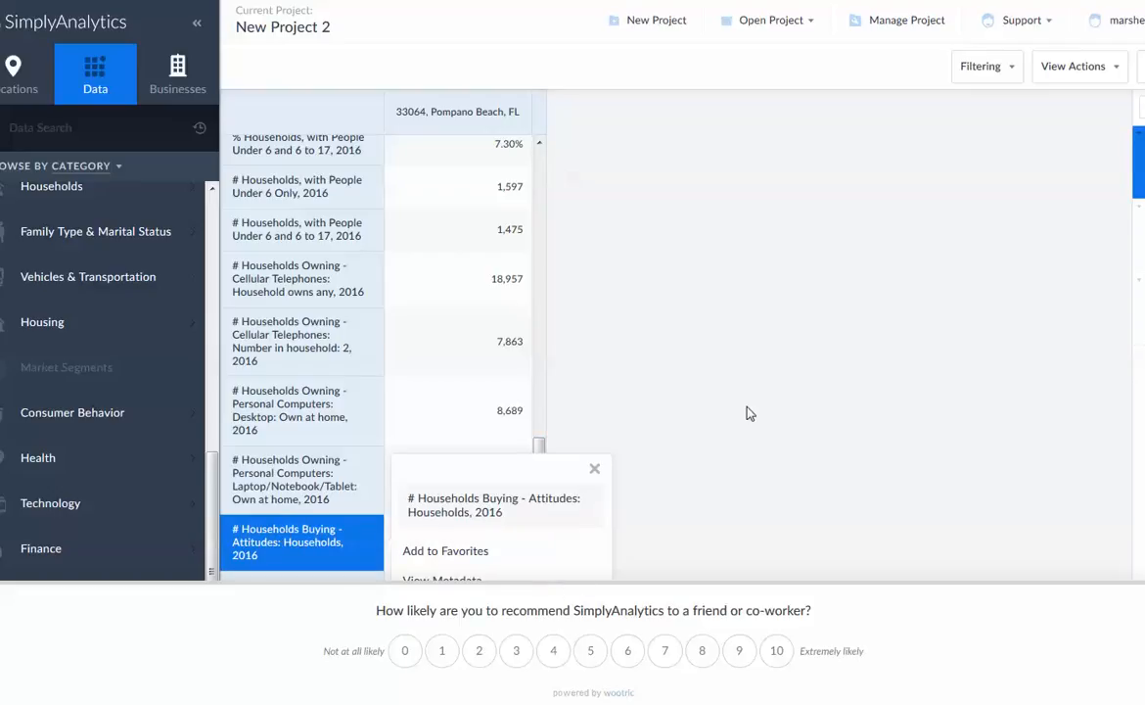
click(593, 472)
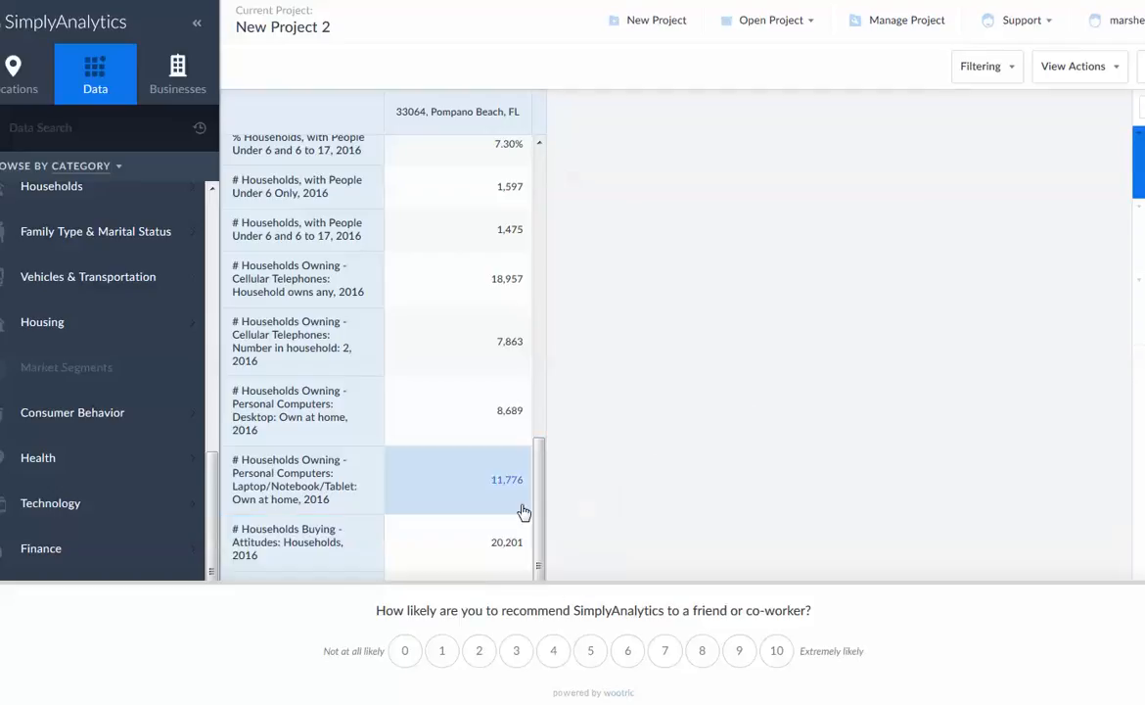
click(309, 551)
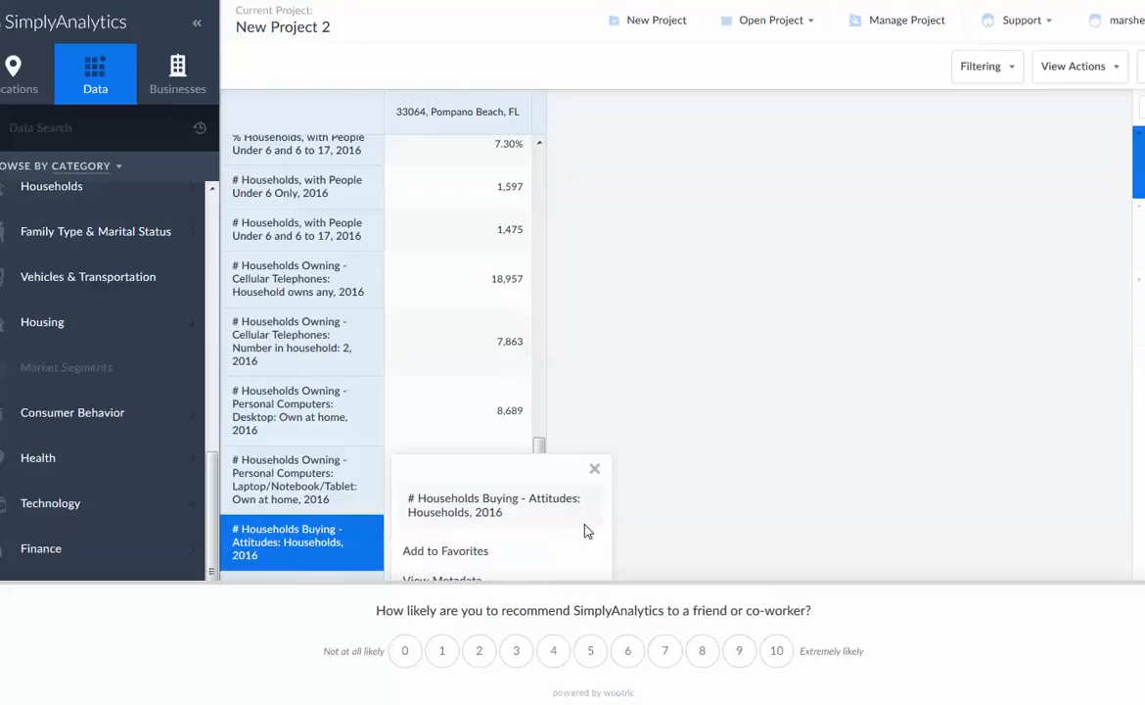
click(595, 470)
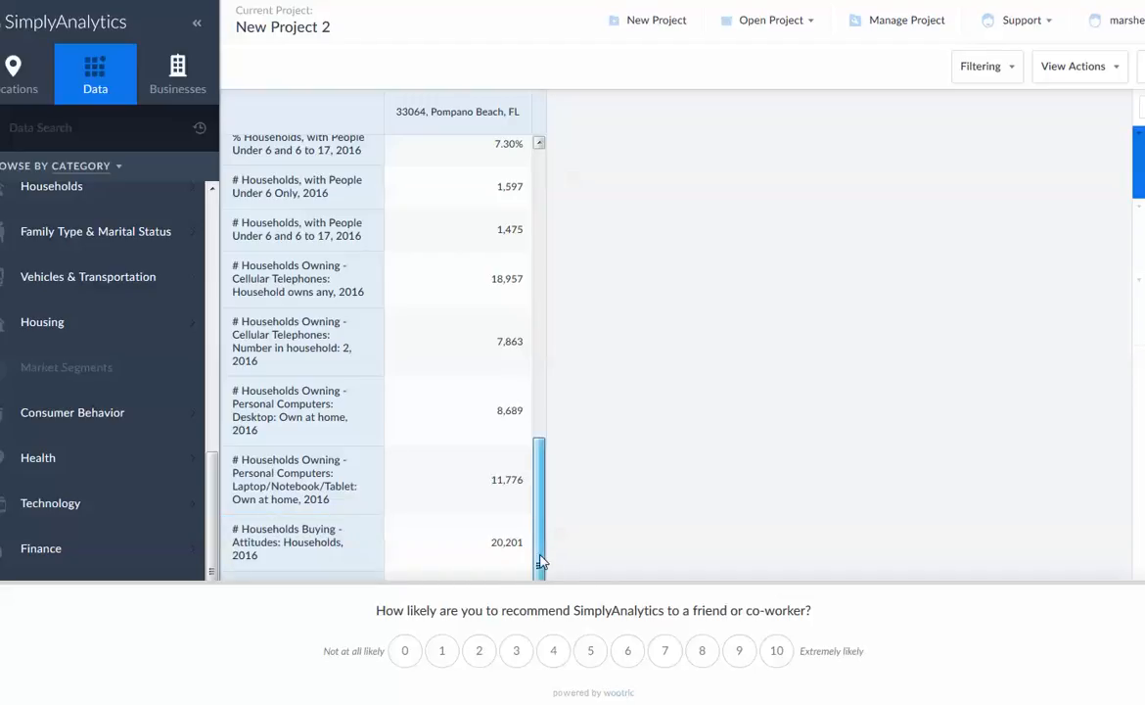
View the details of the 33064 value for # Households Buying - Attitudes: Households and close them
scroll(553, 529, up, 1)
scroll(541, 528, down, 1)
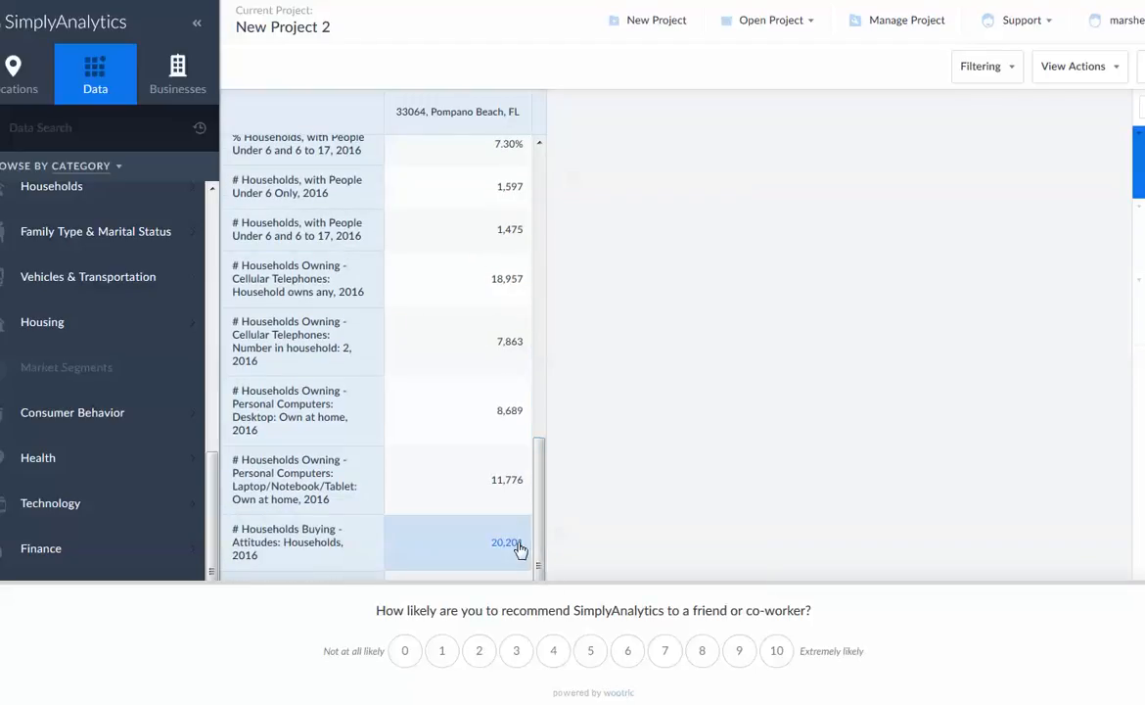
click(517, 546)
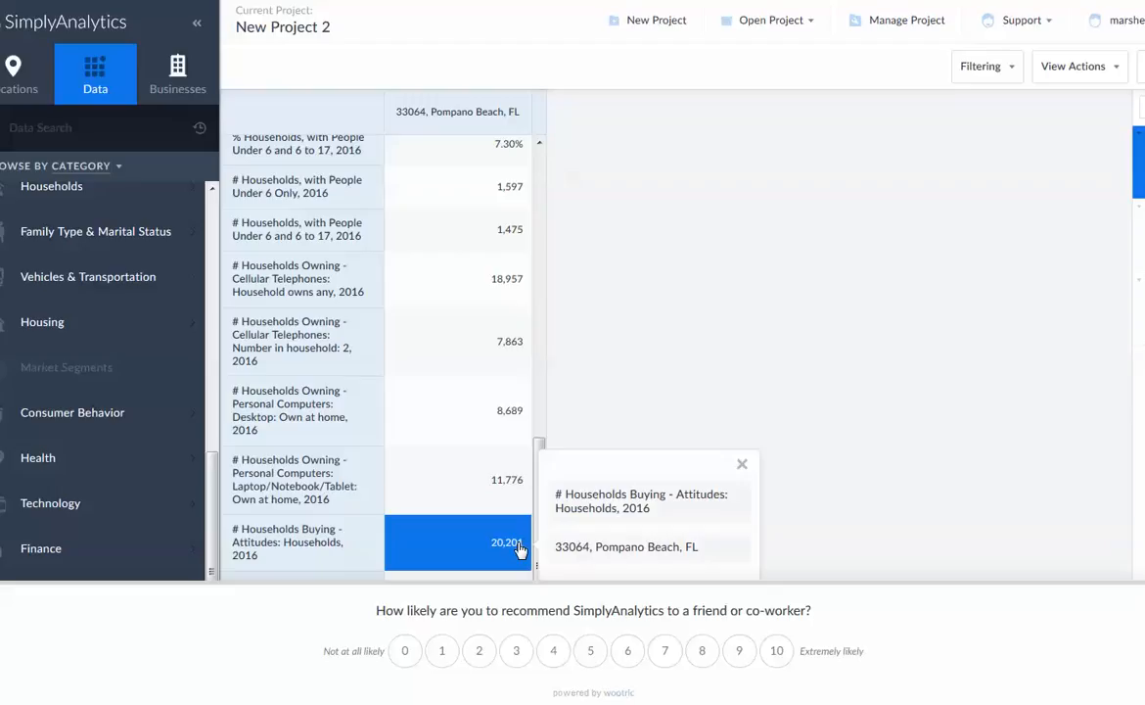
click(741, 469)
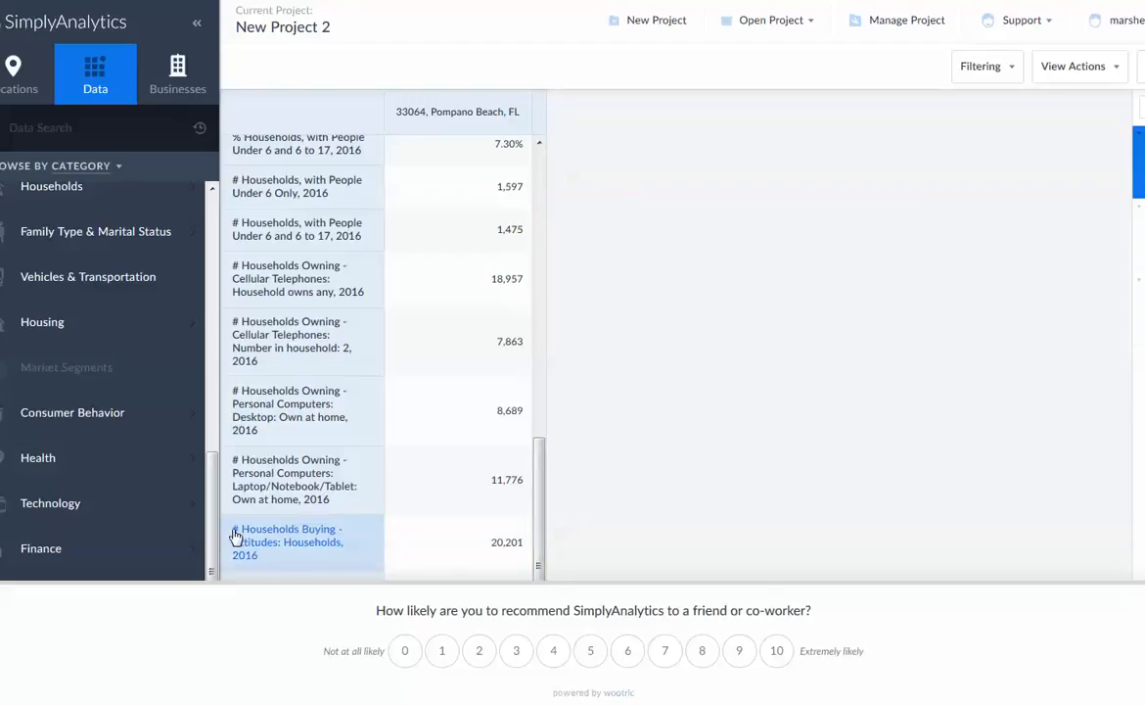
Look over the start of the data category list and the income and education rows at the beginning of the report
scroll(210, 360, up, 5)
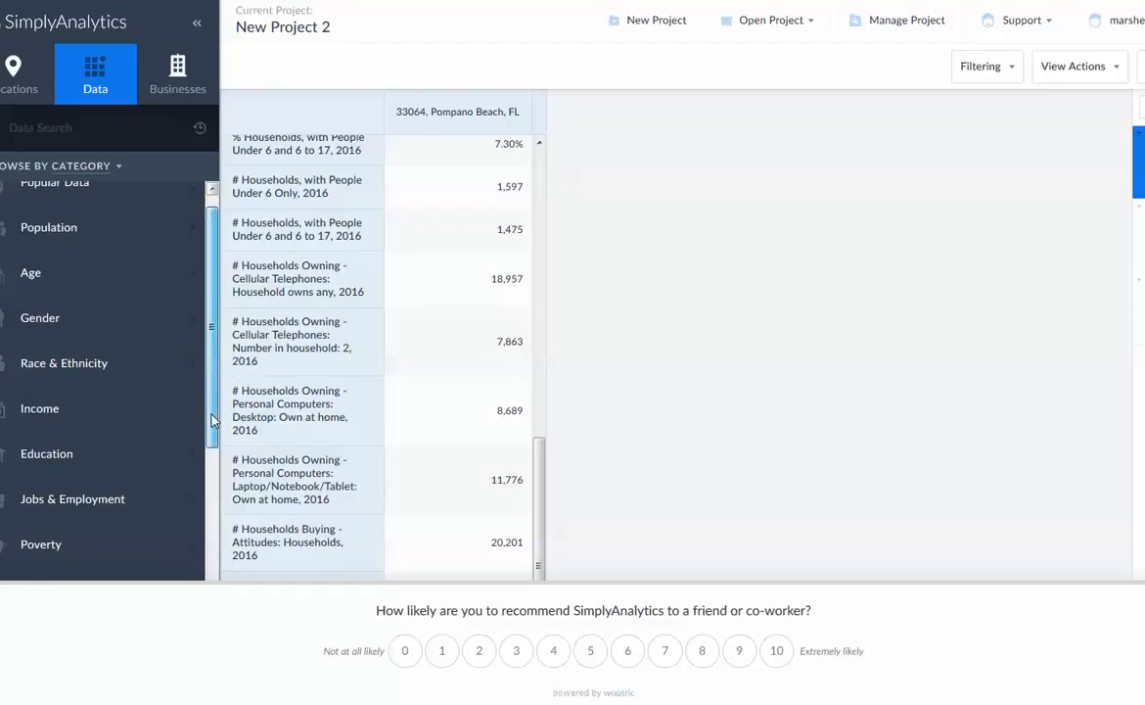
scroll(193, 378, up, 2)
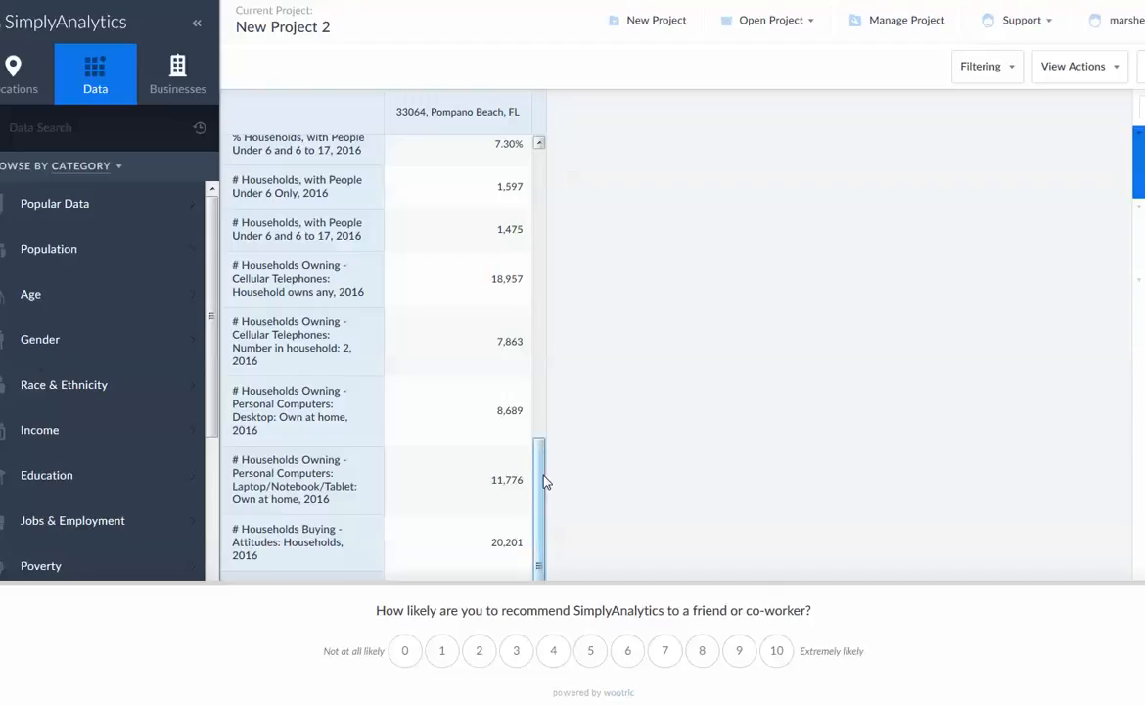
drag(545, 480, 553, 142)
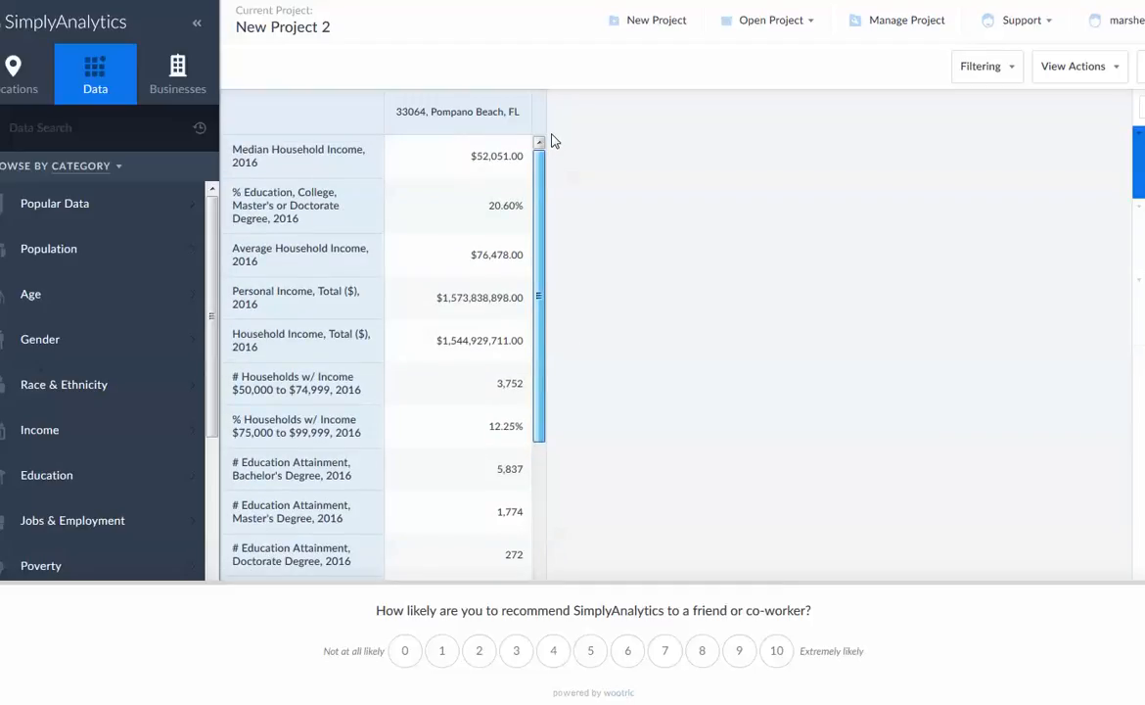
drag(551, 142, 589, 133)
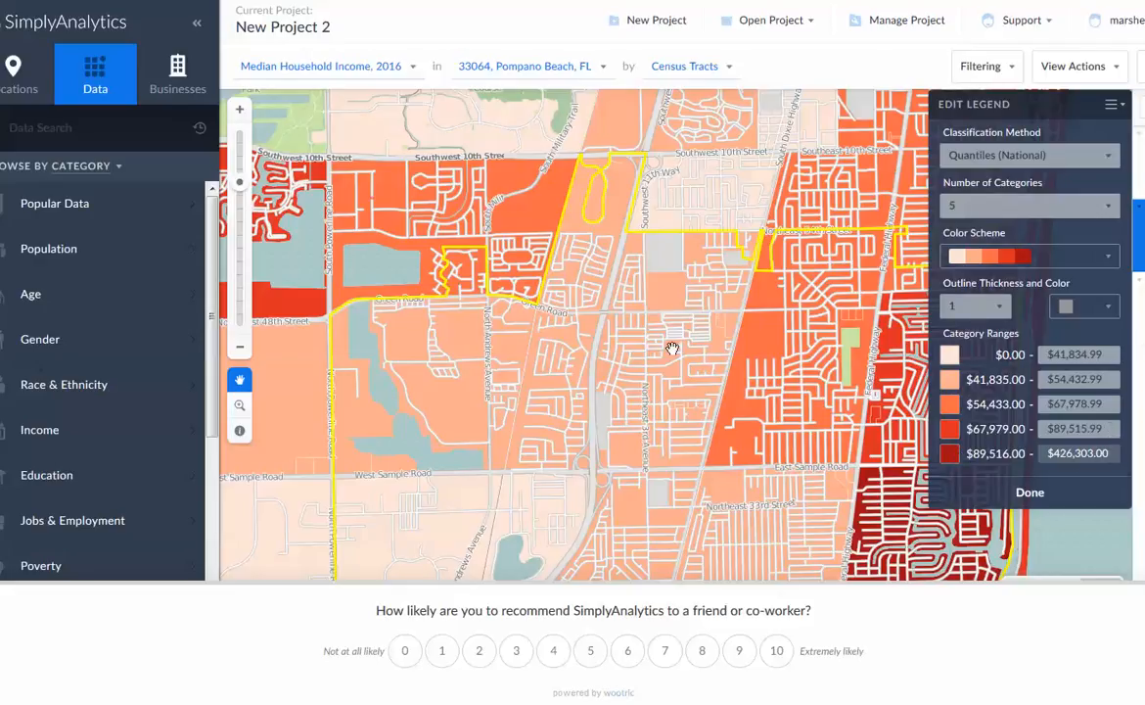
Compare the Median Household Income, 2016 map by zip code and by county around Pompano Beach and South Florida
scroll(683, 350, down, 4)
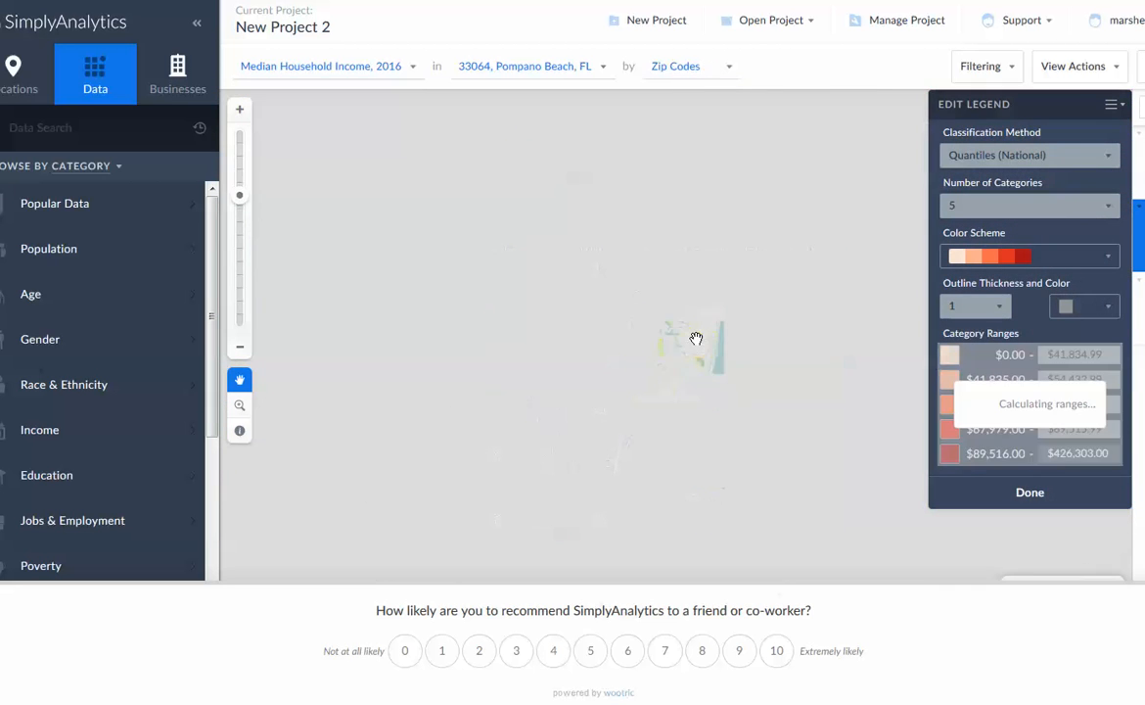
scroll(698, 339, up, 1)
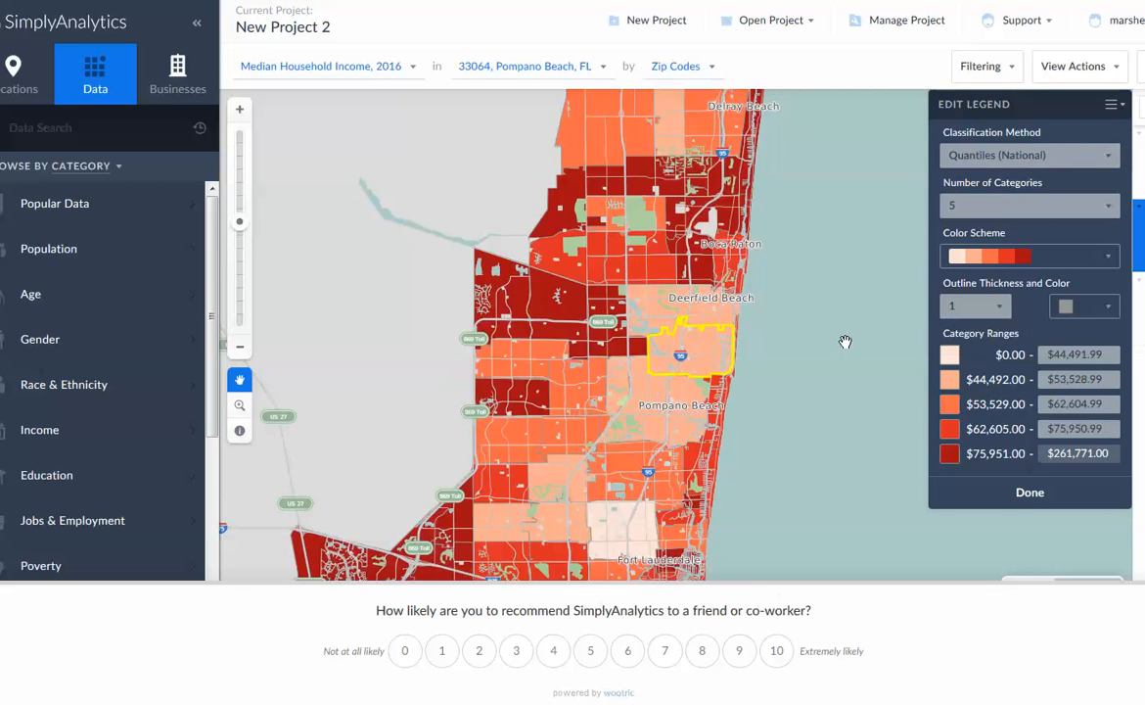
scroll(867, 349, down, 2)
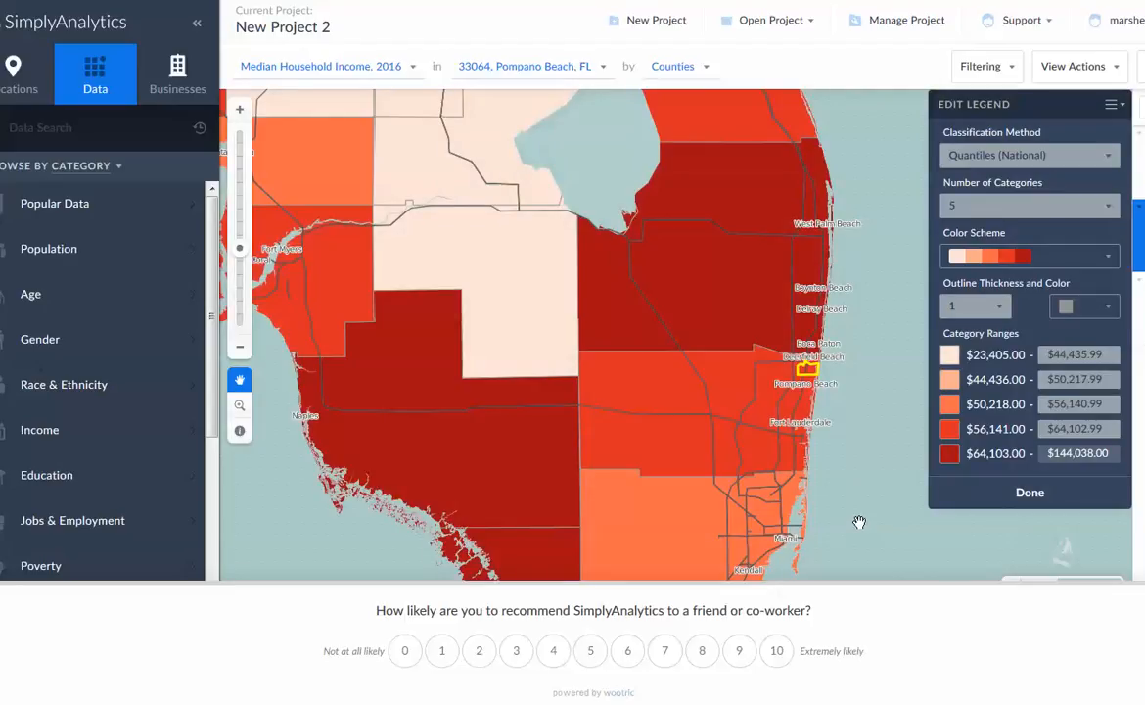
scroll(801, 492, up, 1)
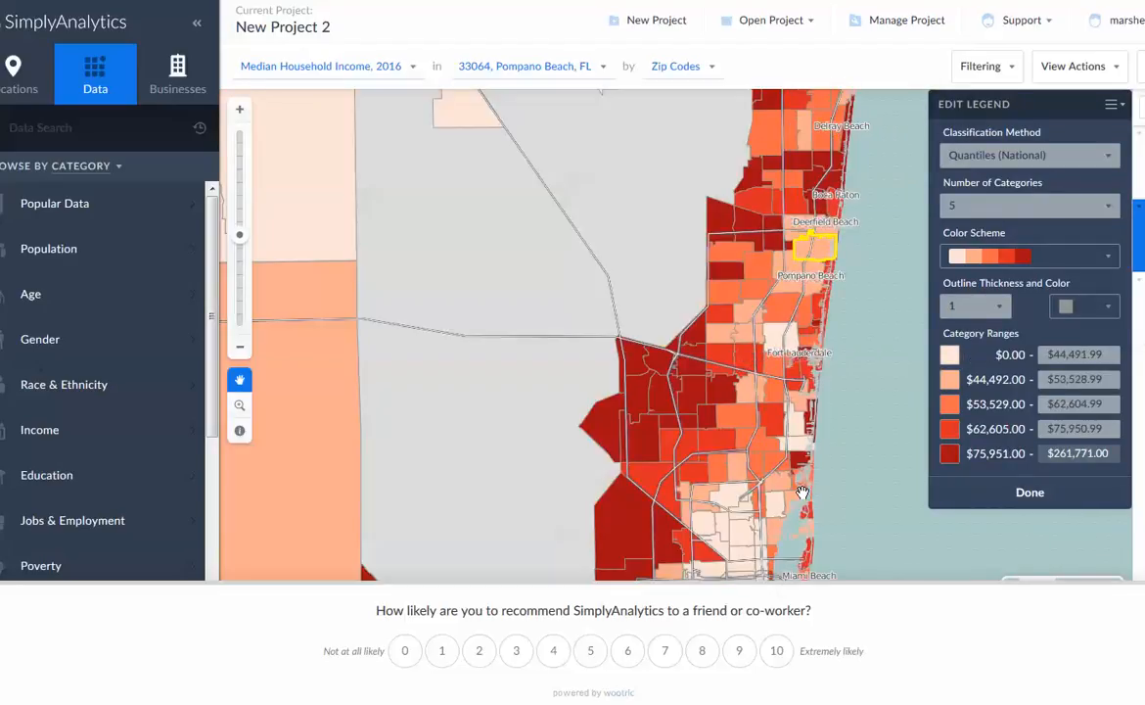
scroll(802, 493, down, 1)
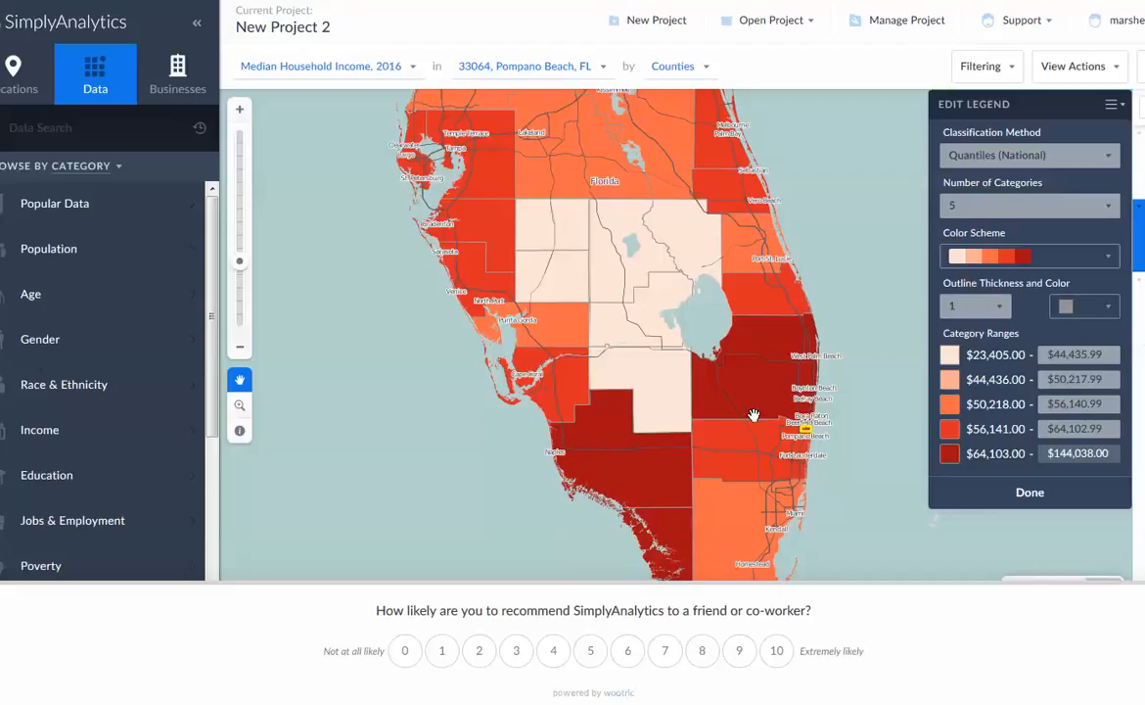
scroll(790, 369, up, 3)
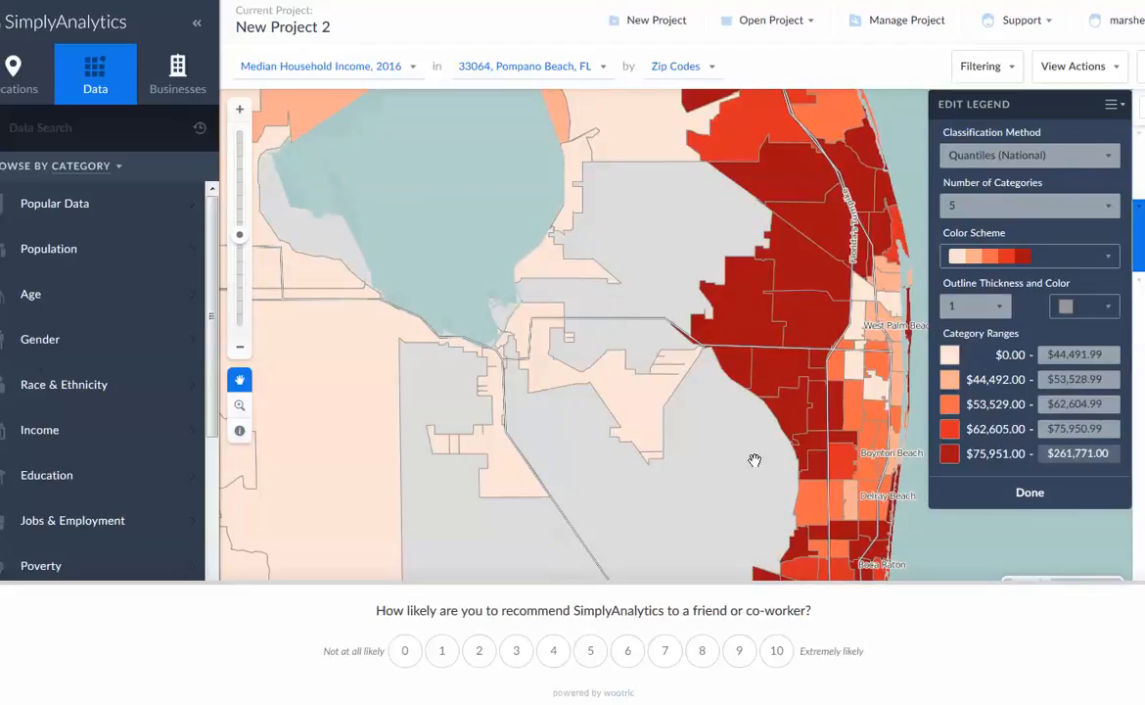
Examine median household income west of West Palm Beach on the map, from zip code down to census tract level
drag(756, 479, 516, 472)
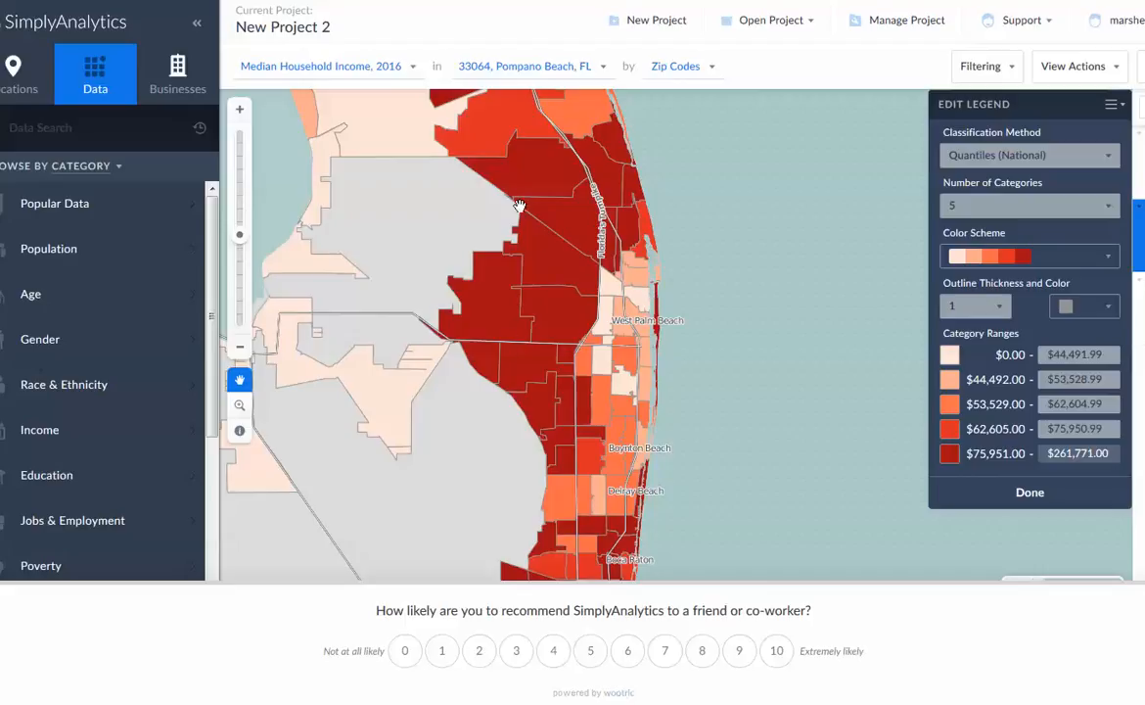
drag(540, 323, 537, 378)
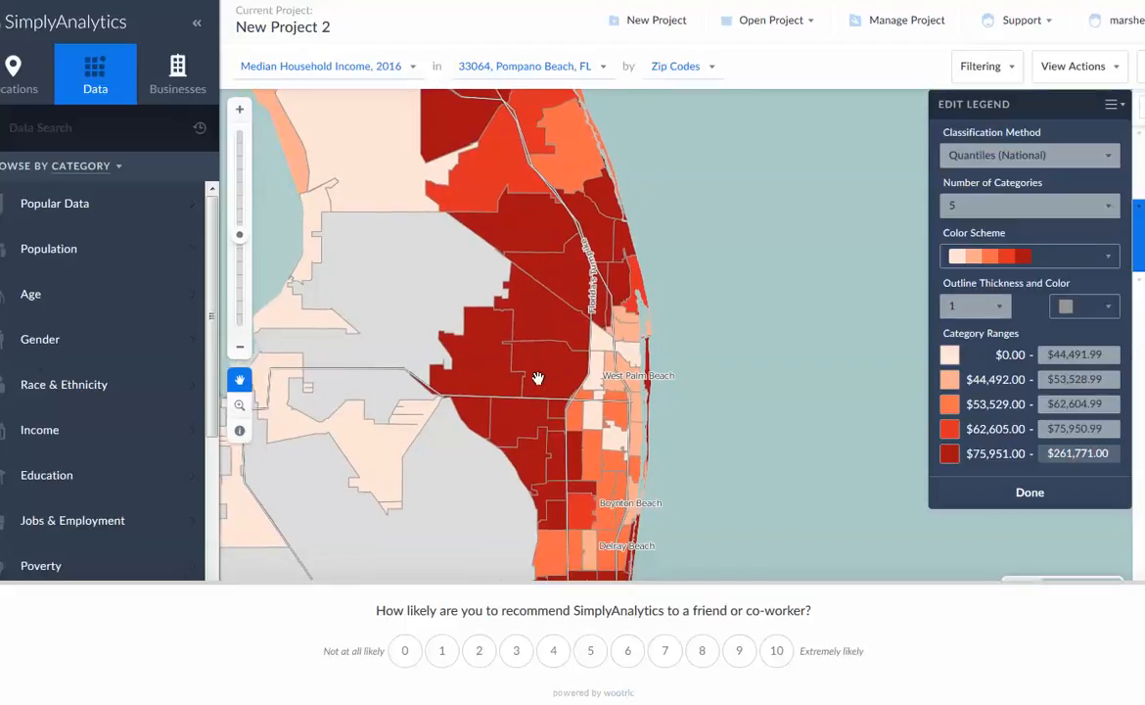
scroll(538, 379, up, 1)
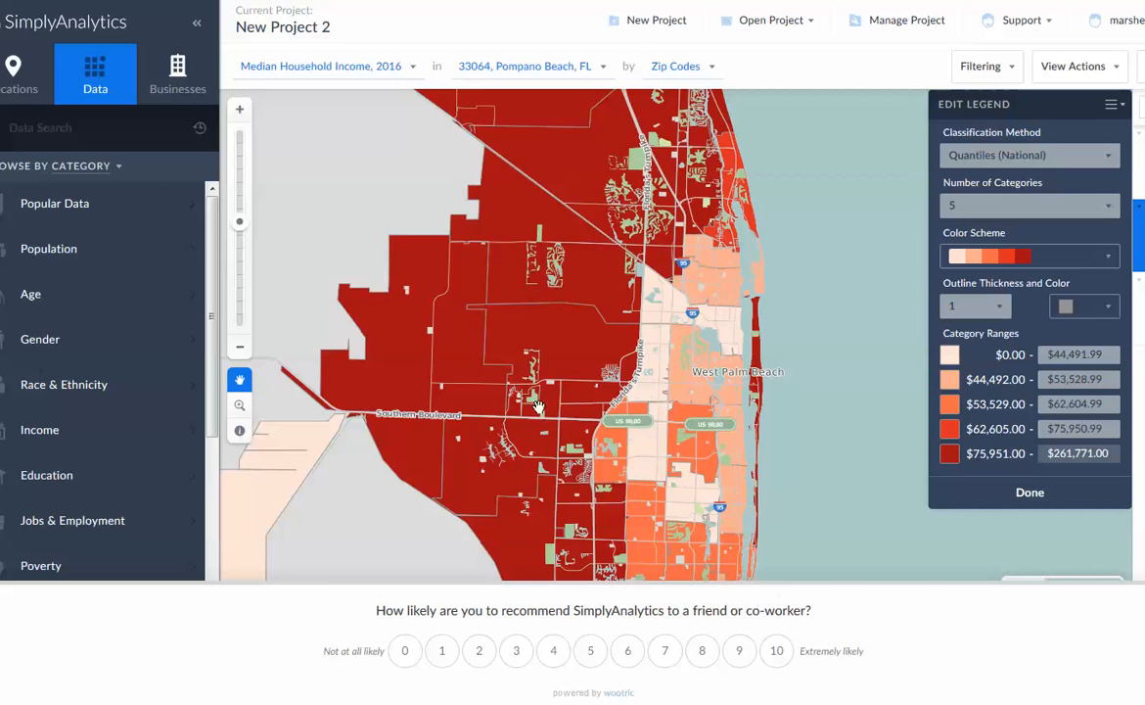
scroll(539, 406, up, 3)
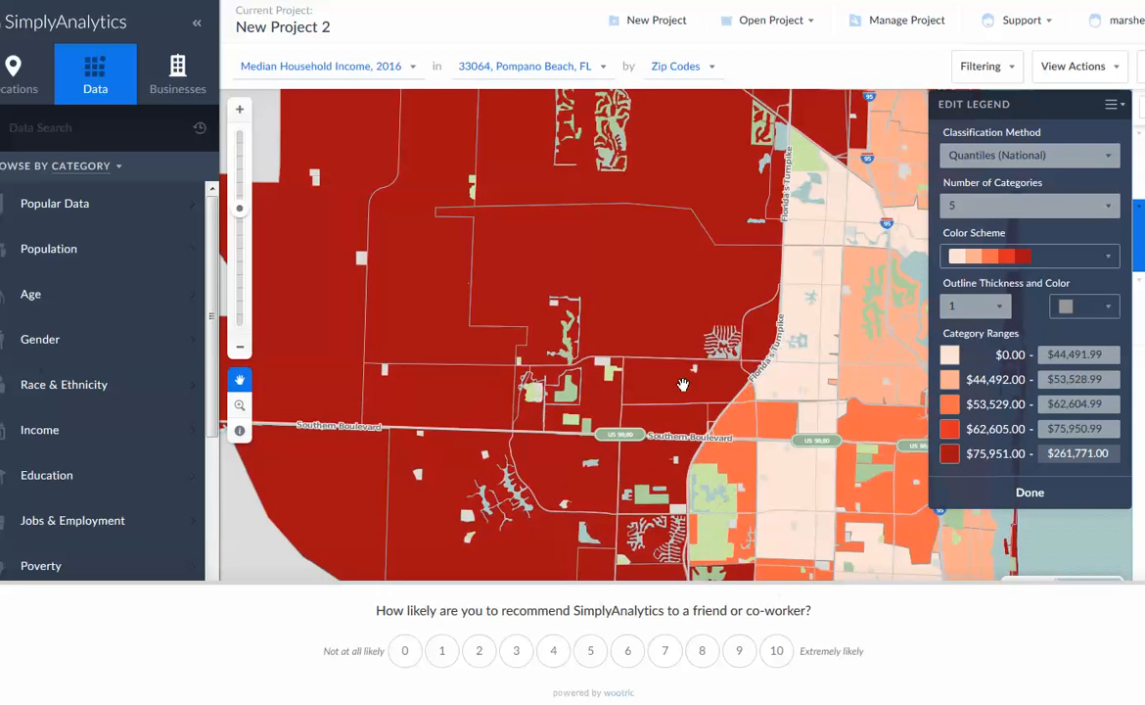
scroll(672, 378, up, 2)
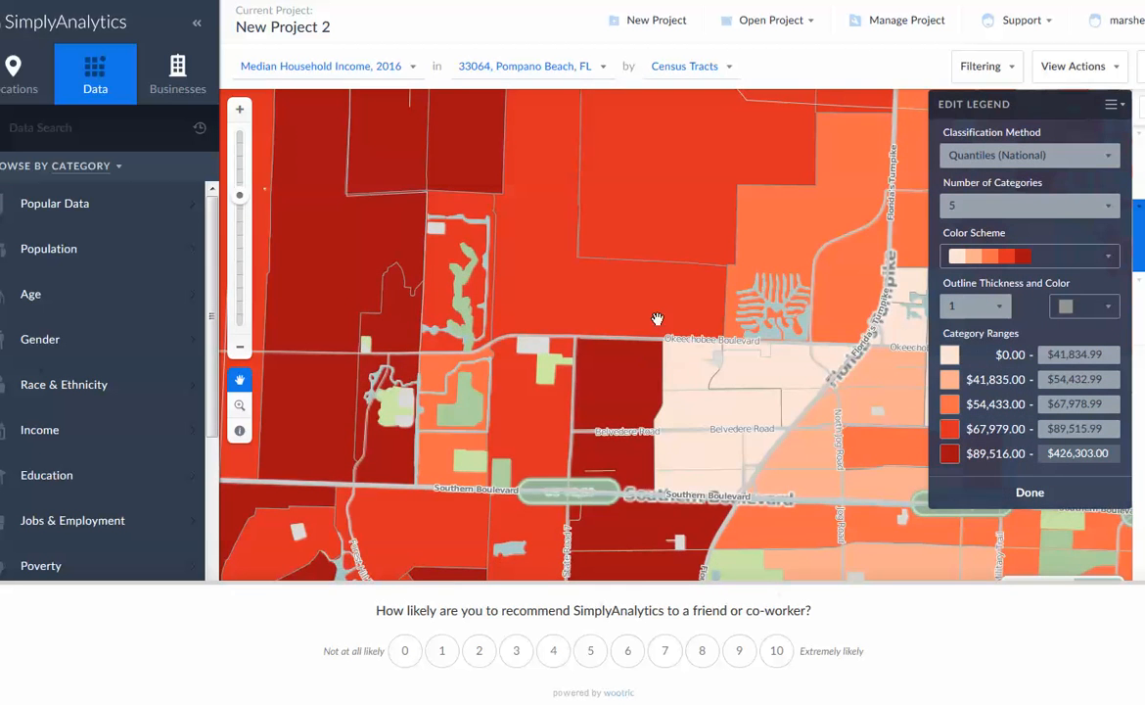
Examine median household income by census tract northwest of Okeechobee Boulevard, then at zip code level around Palm Beach County
drag(542, 330, 812, 437)
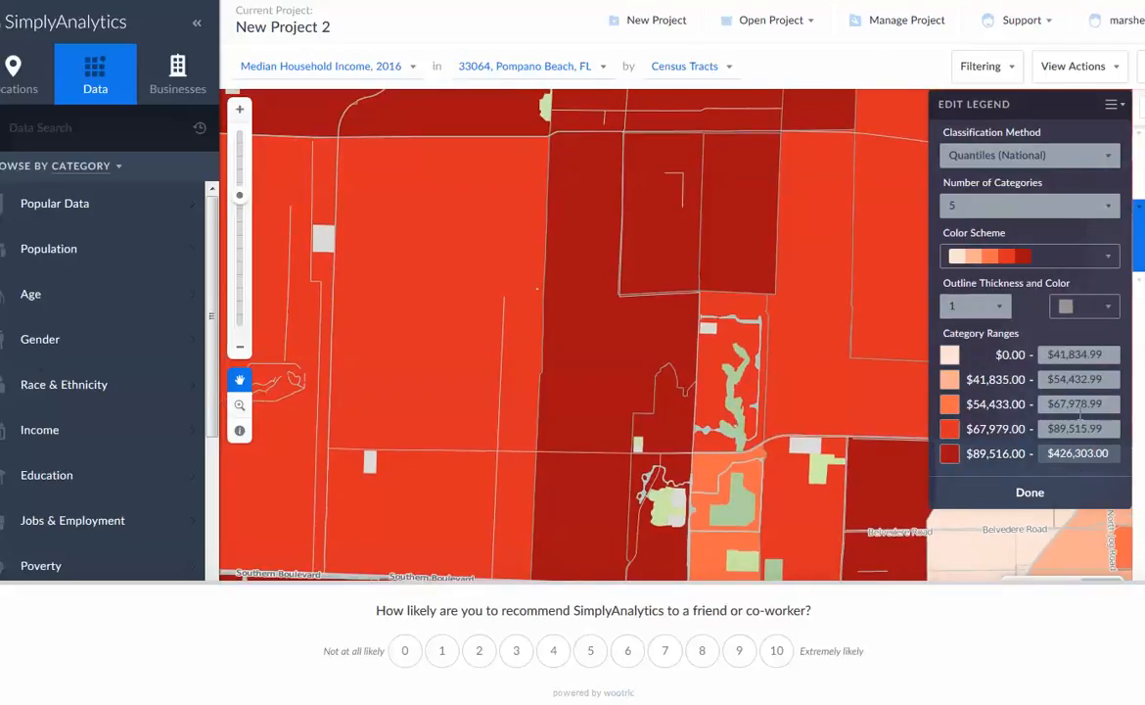
scroll(658, 386, up, 1)
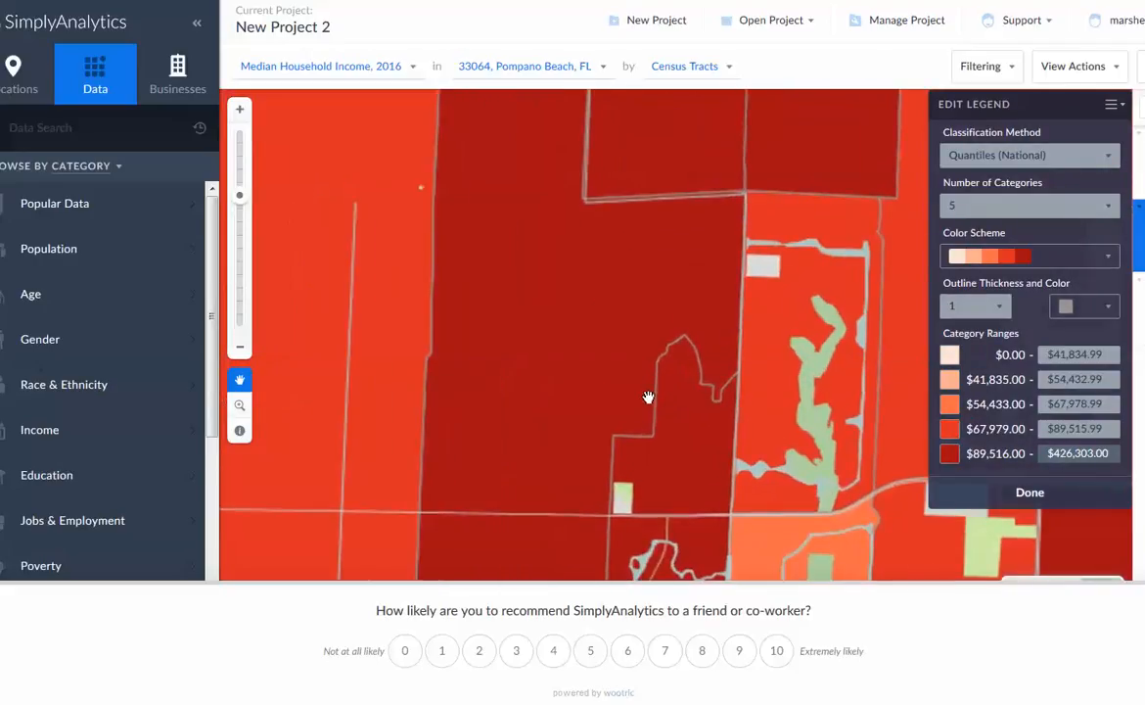
scroll(641, 386, down, 2)
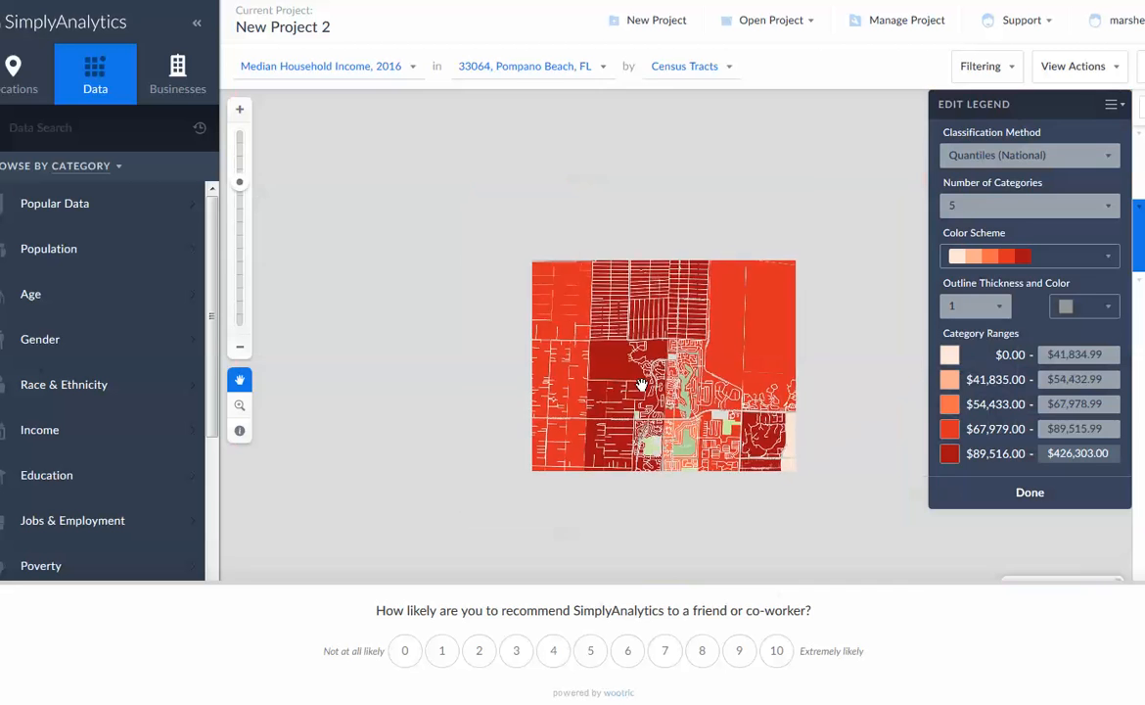
scroll(772, 429, down, 1)
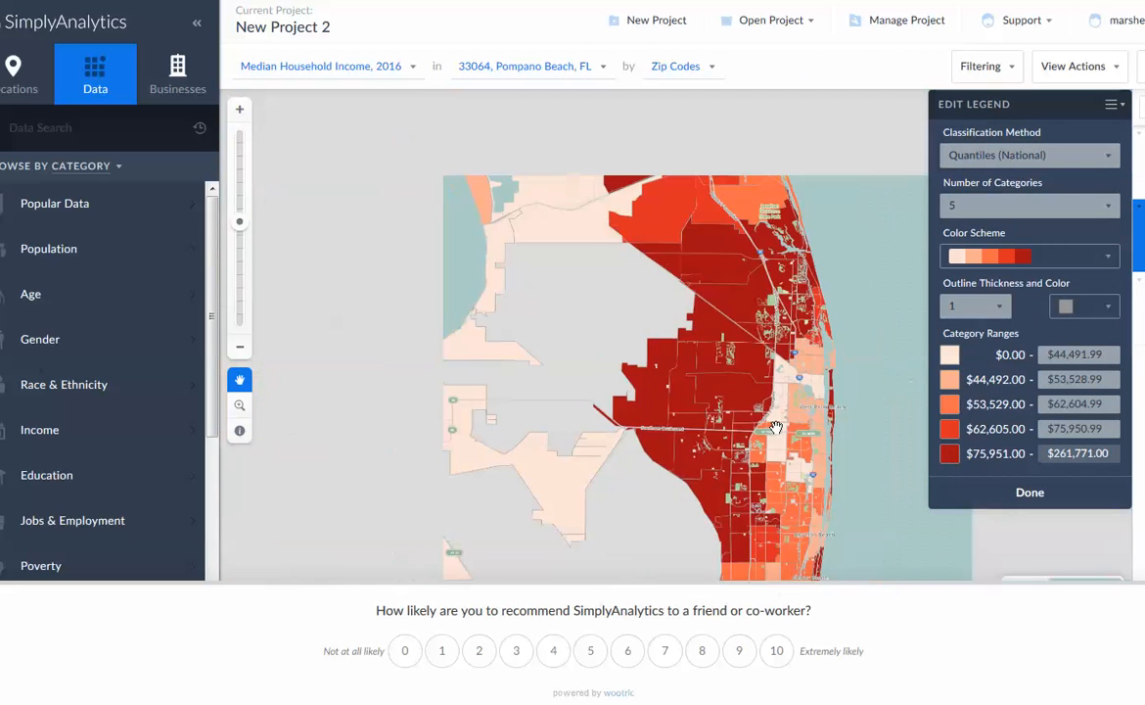
Examine median household income in and around zip code 33064, from the South Florida zip code view down to its census tracts
drag(871, 511, 860, 216)
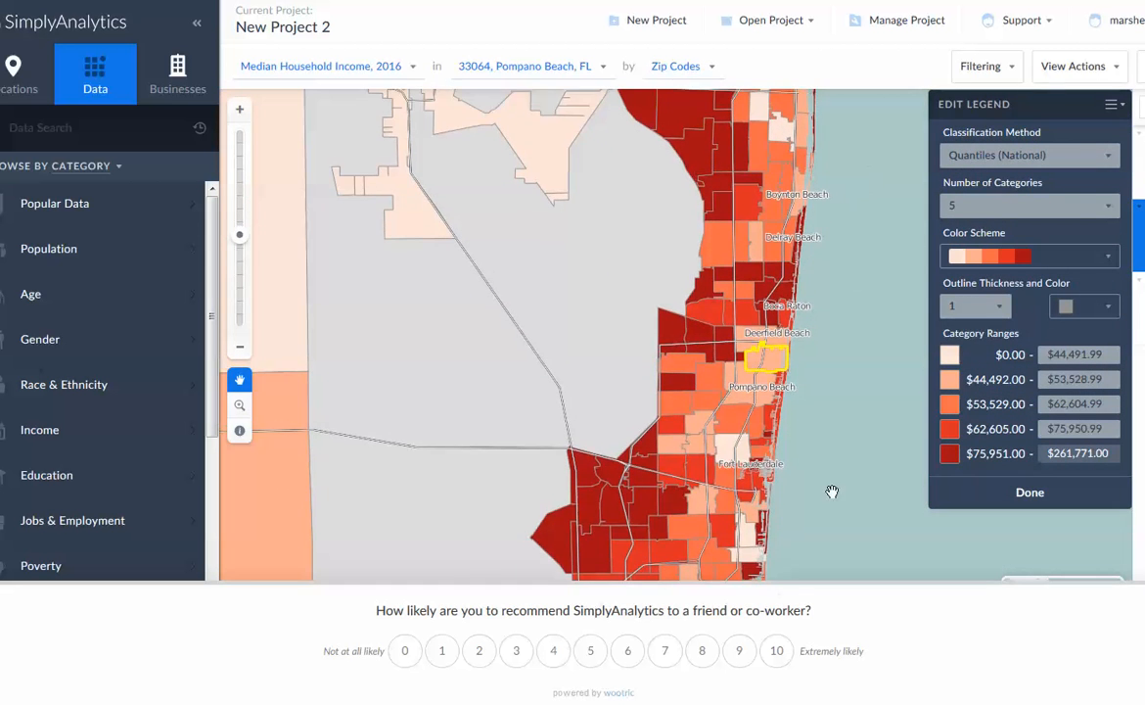
drag(785, 514, 806, 409)
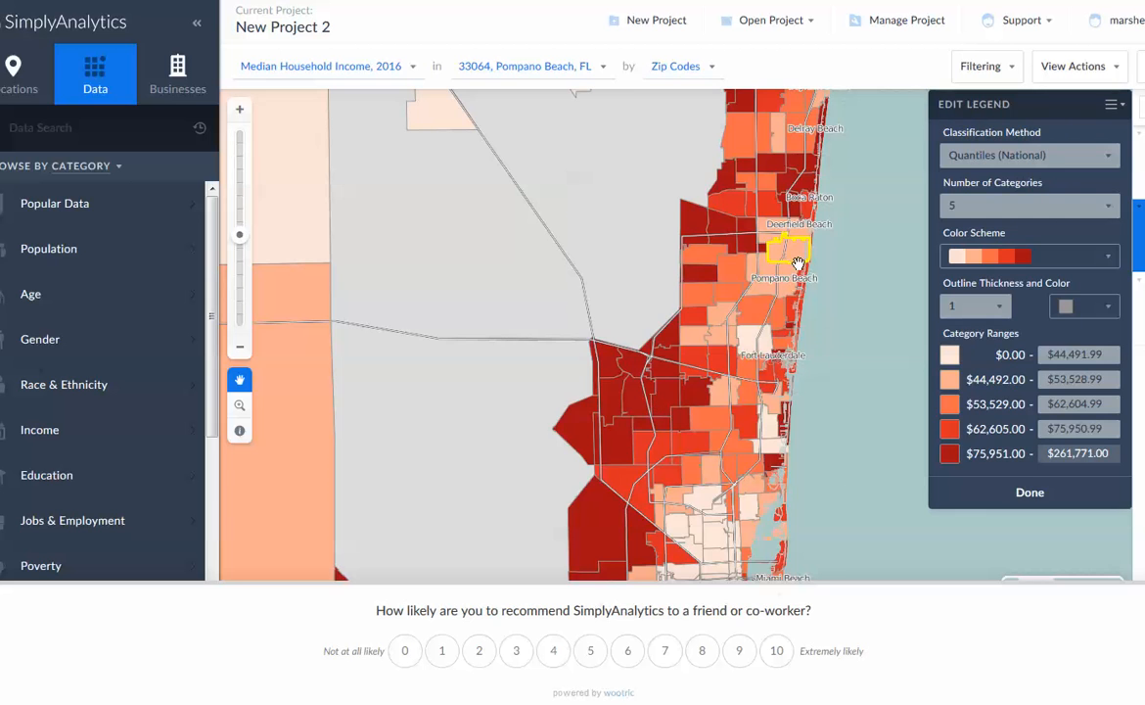
scroll(791, 273, up, 2)
drag(790, 246, 749, 412)
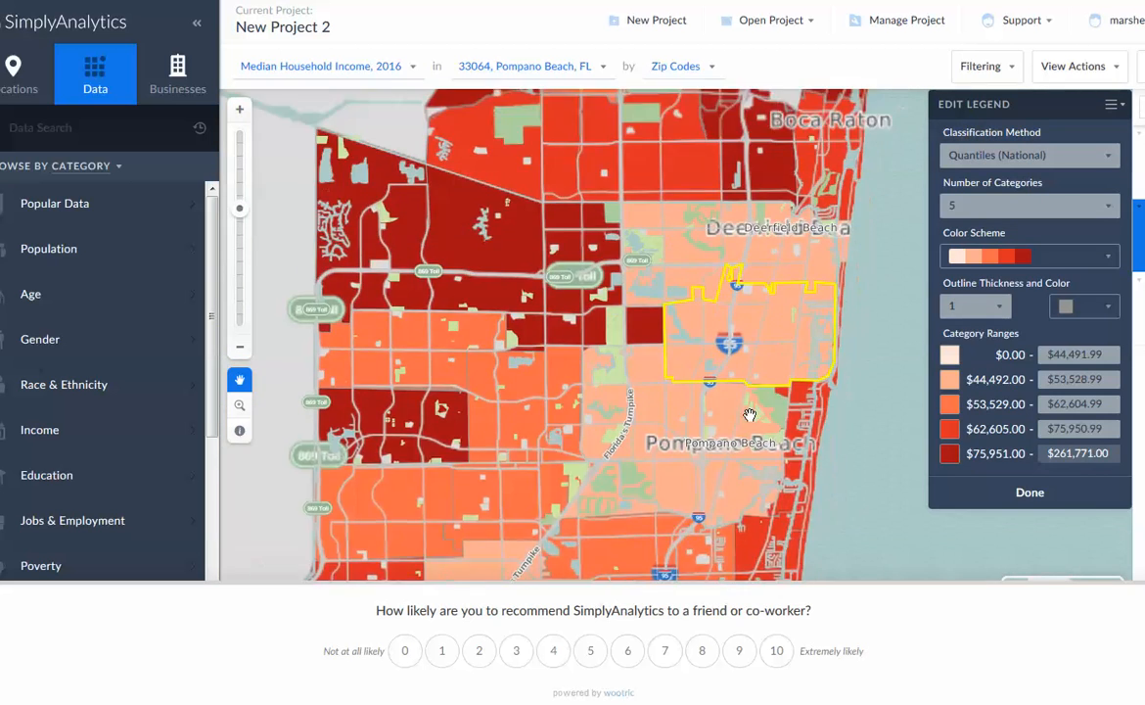
scroll(762, 410, up, 1)
scroll(762, 411, up, 1)
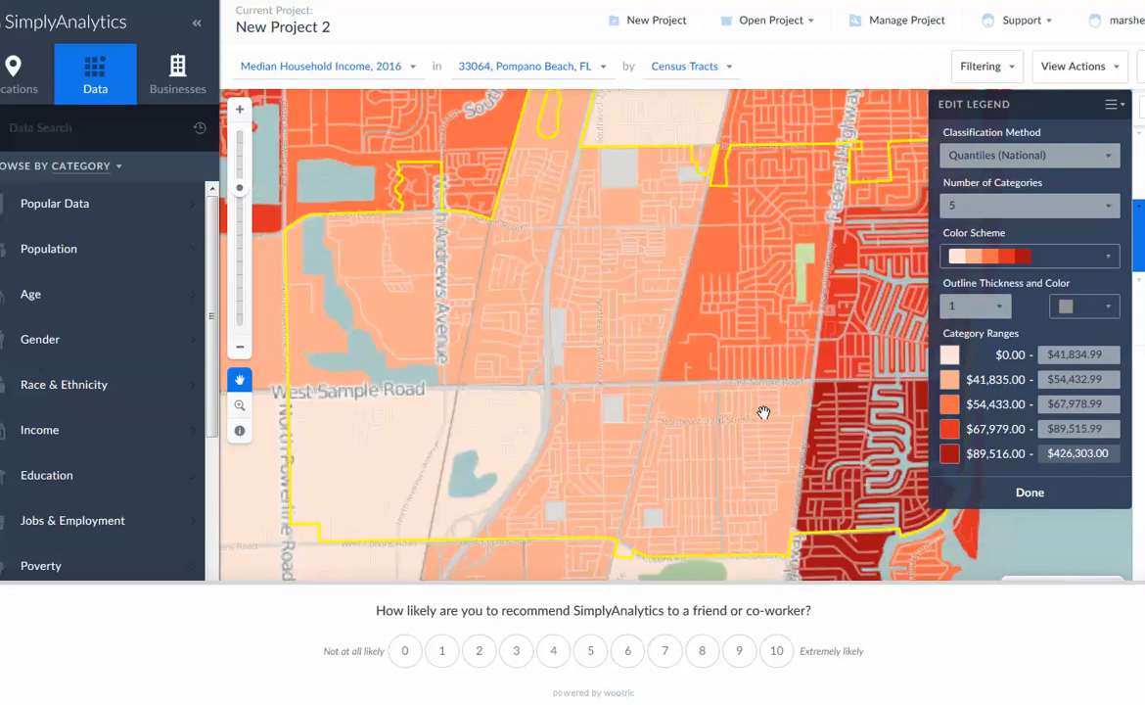
scroll(763, 416, down, 1)
scroll(762, 411, up, 1)
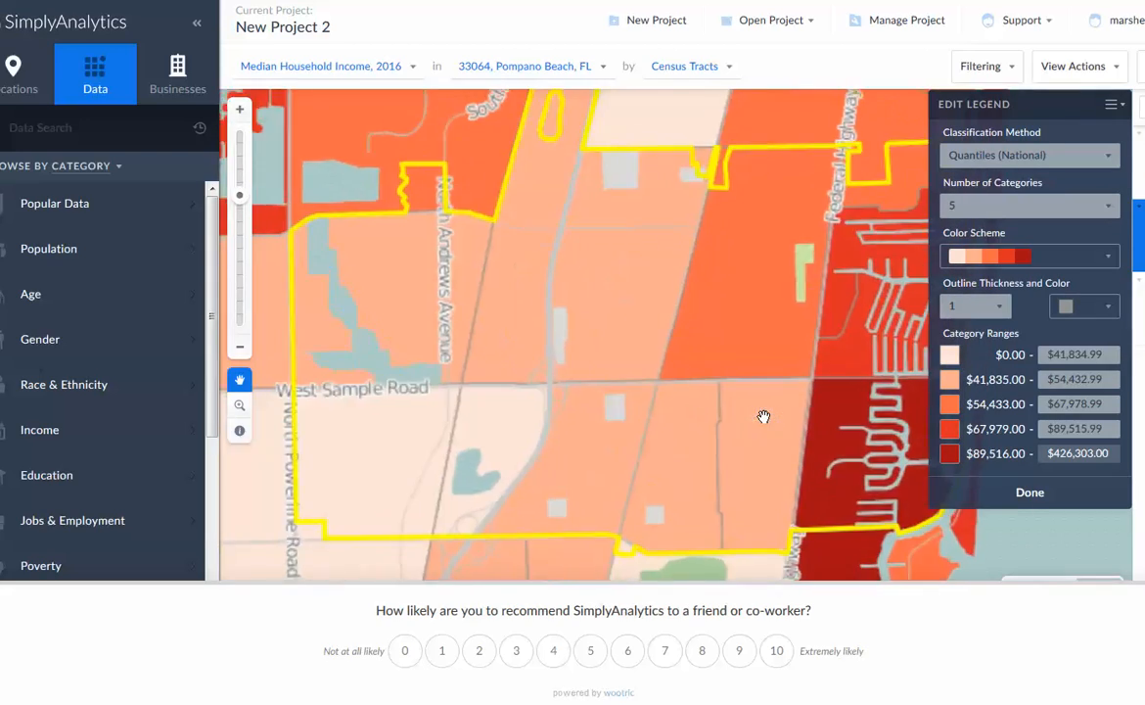
drag(762, 411, 687, 414)
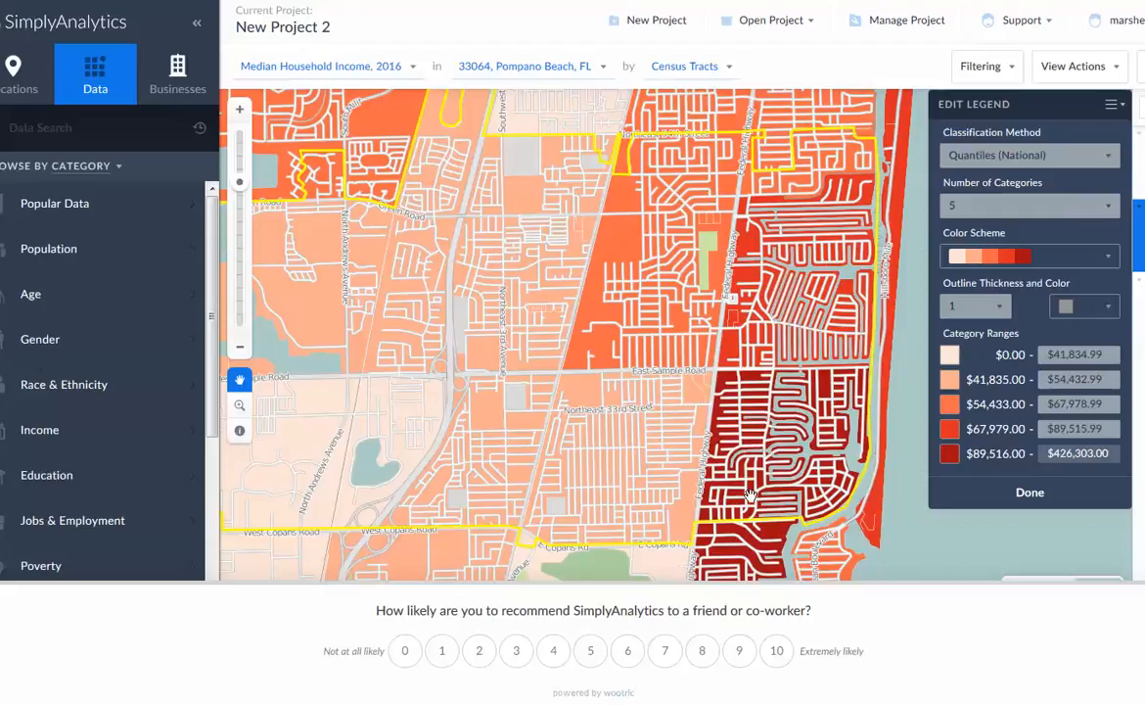
Examine census tract income along the coast, from Pompano Beach Country Club and Federal Highway to North Ocean Boulevard
drag(740, 534, 798, 392)
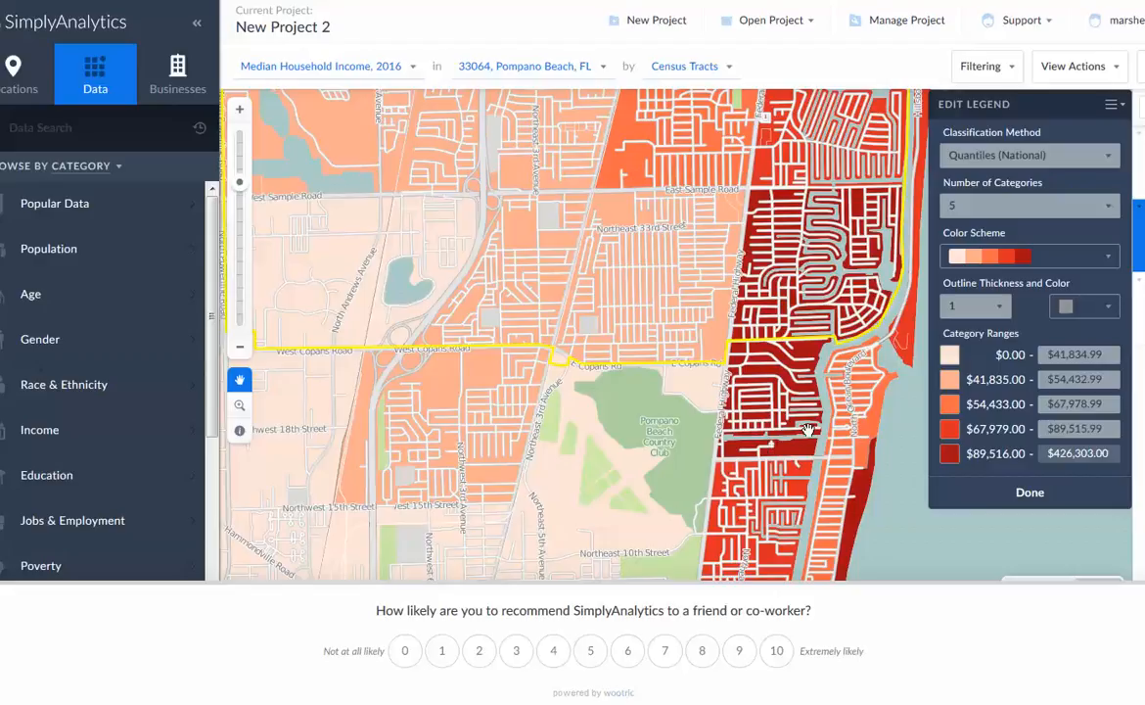
scroll(803, 426, up, 1)
scroll(804, 426, down, 1)
drag(859, 428, 684, 494)
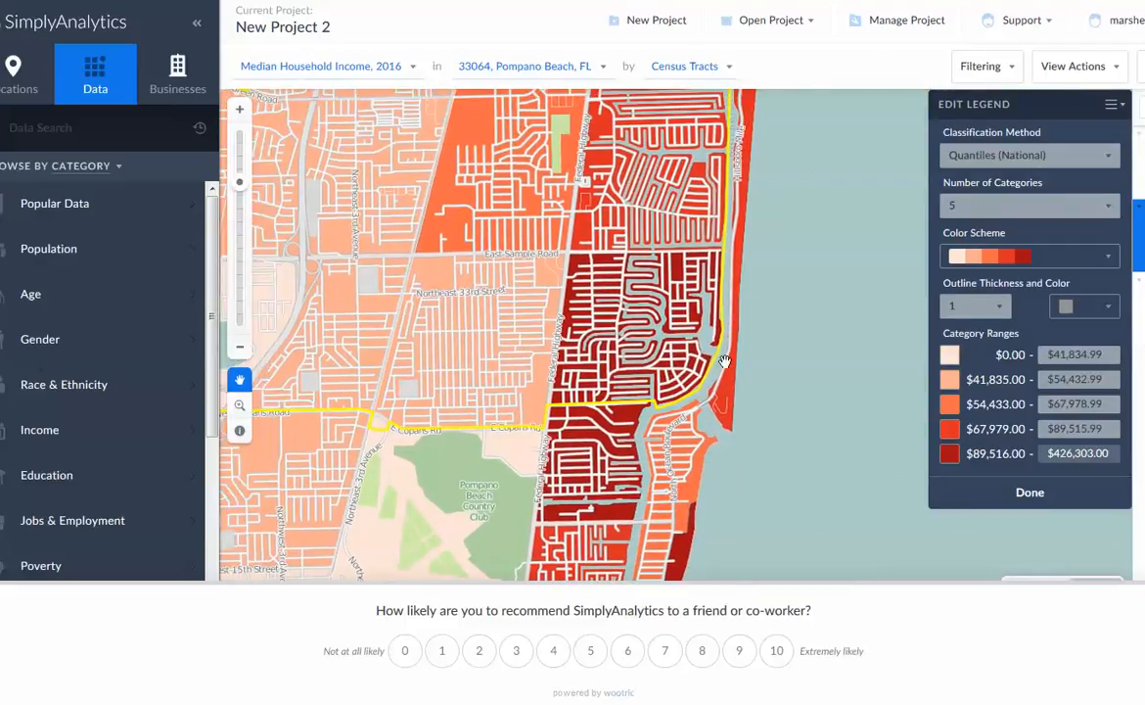
scroll(687, 502, up, 1)
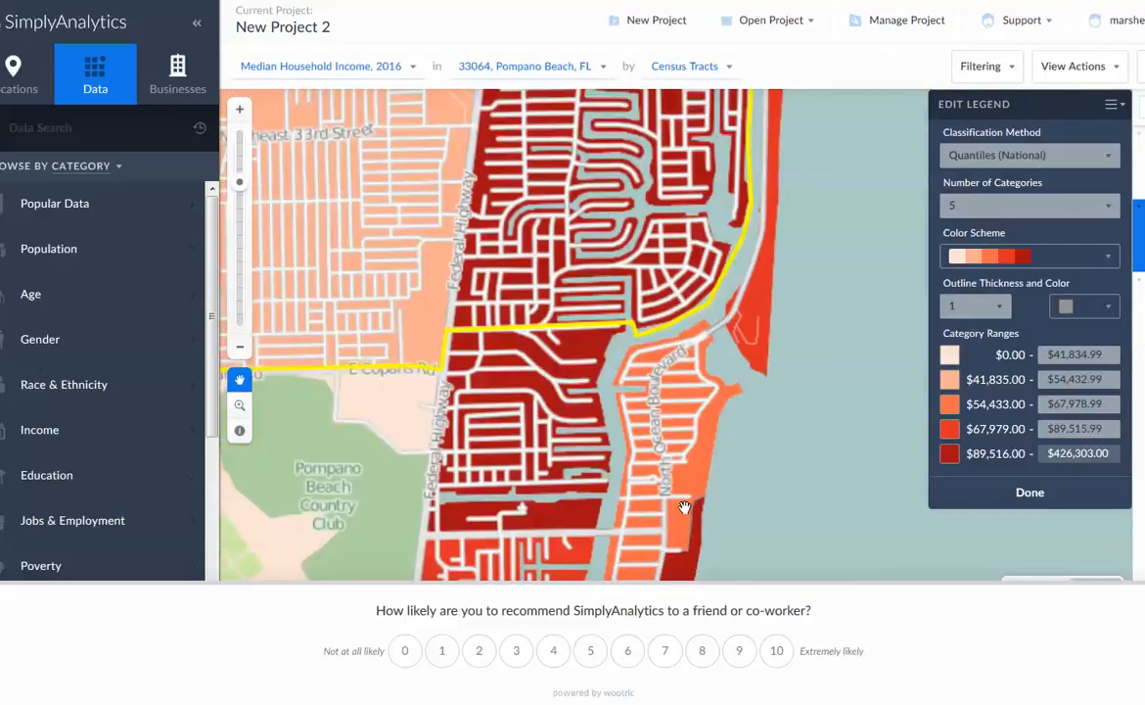
drag(589, 434, 815, 519)
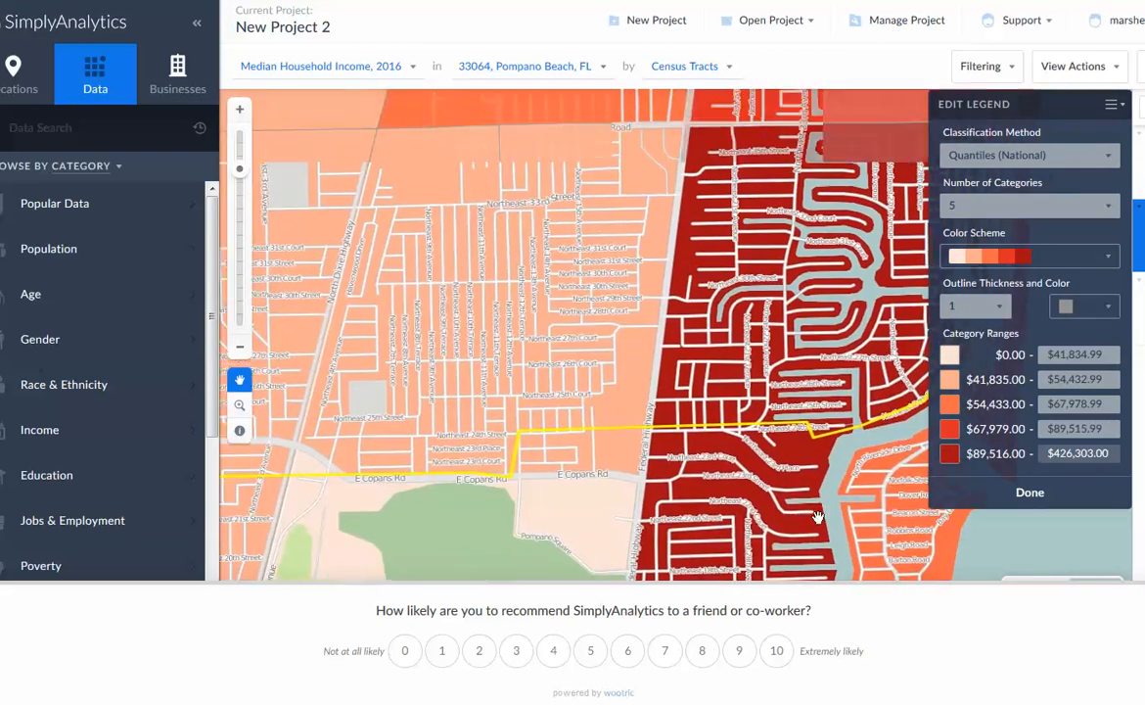
Examine income from East Sample Road north to Northeast 54th Street, from census tract down to block group level
drag(593, 356, 681, 486)
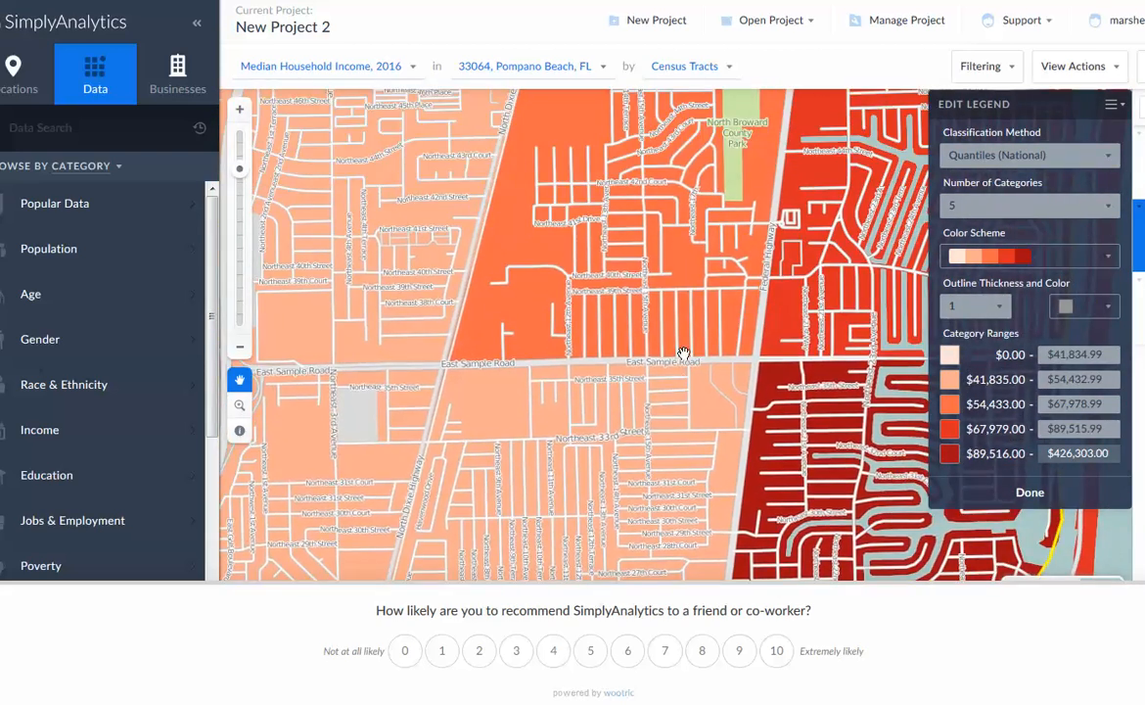
drag(681, 345, 647, 576)
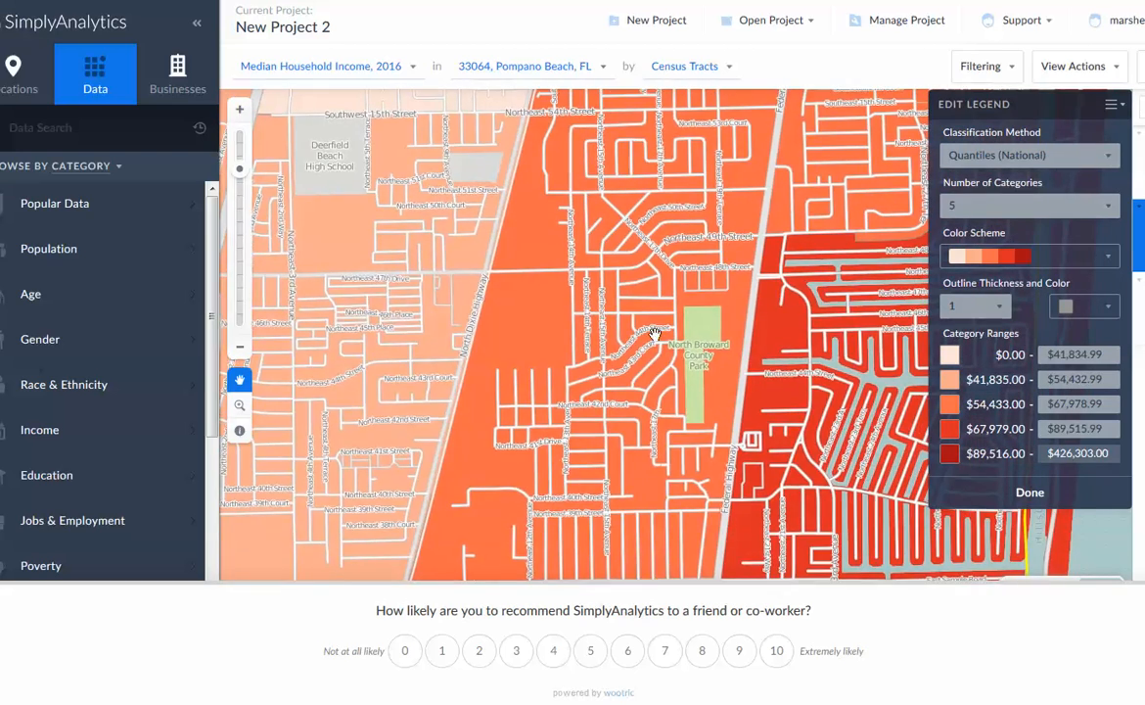
drag(680, 265, 677, 481)
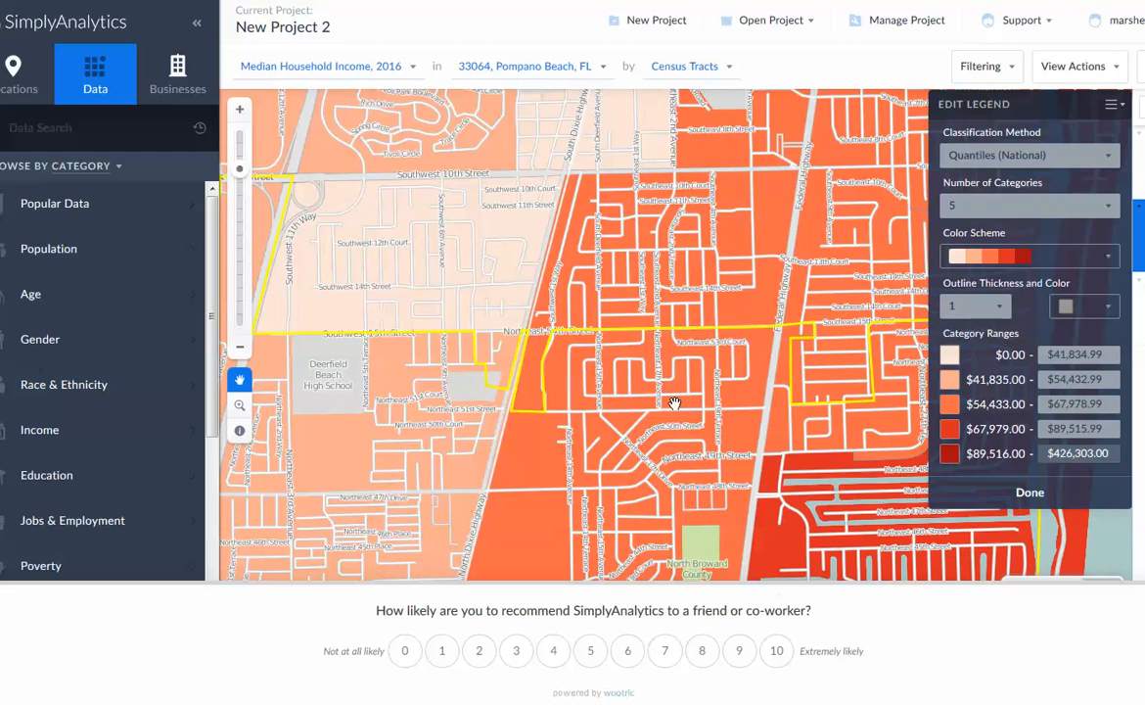
scroll(670, 403, up, 2)
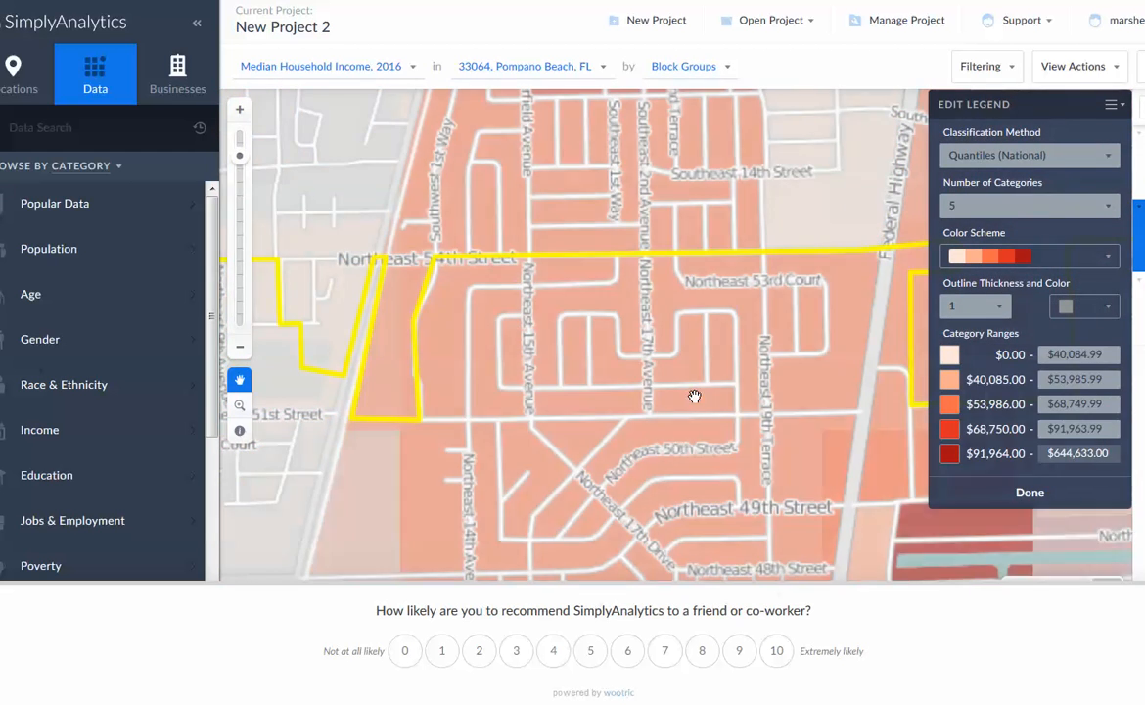
scroll(699, 396, up, 1)
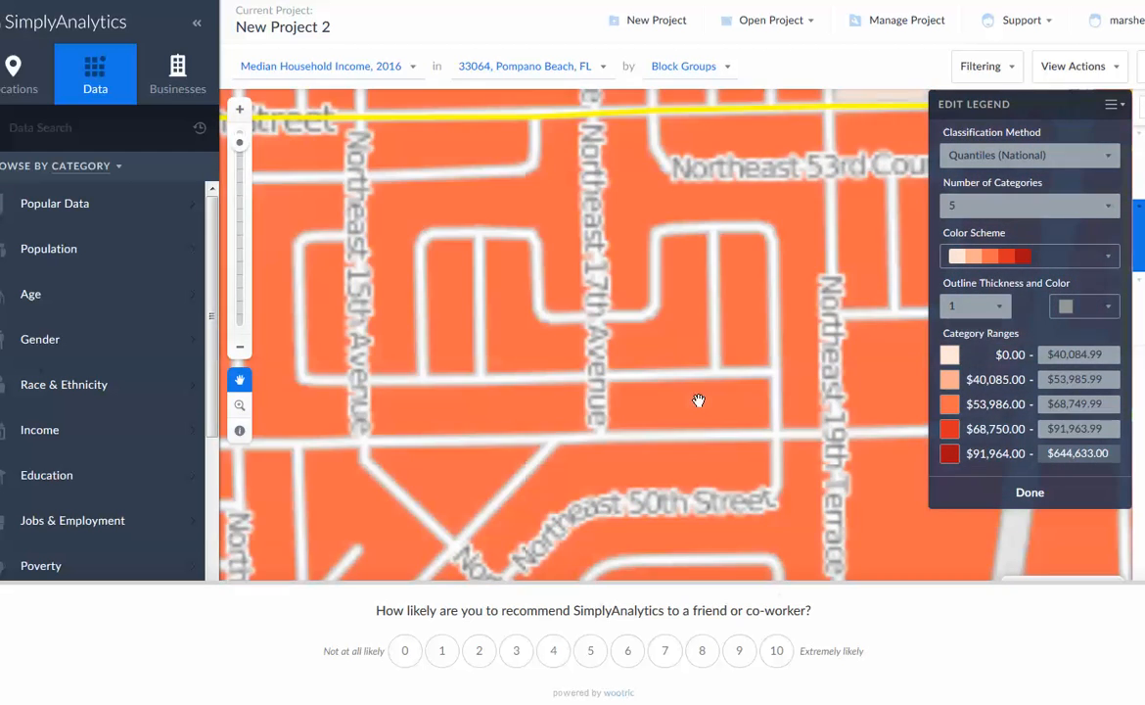
scroll(698, 400, down, 1)
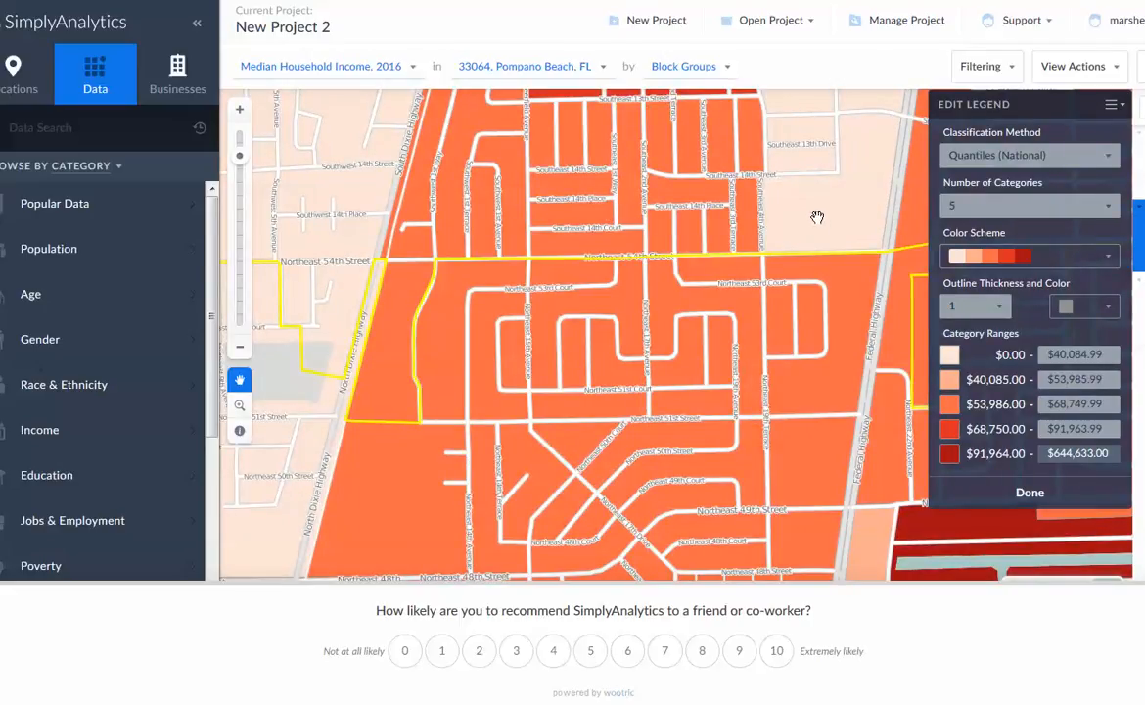
drag(798, 465, 826, 419)
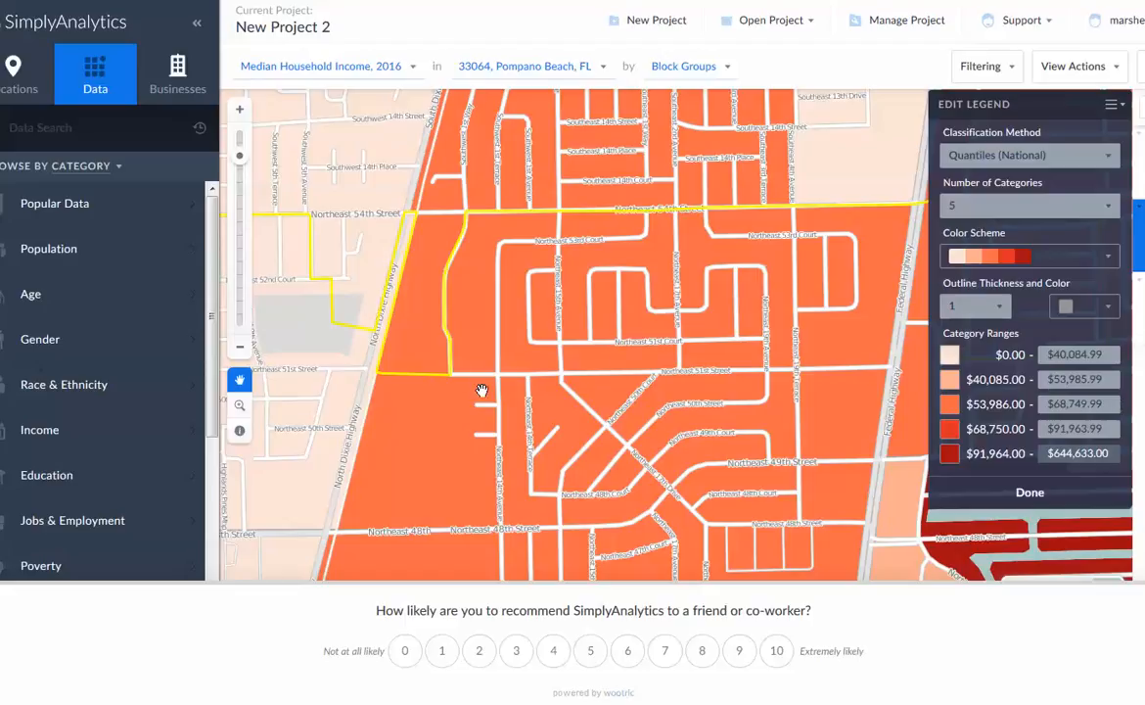
Examine block group income around Deerfield Beach High School and Northeast 48th Street, west of North Dixie Highway
drag(481, 390, 842, 382)
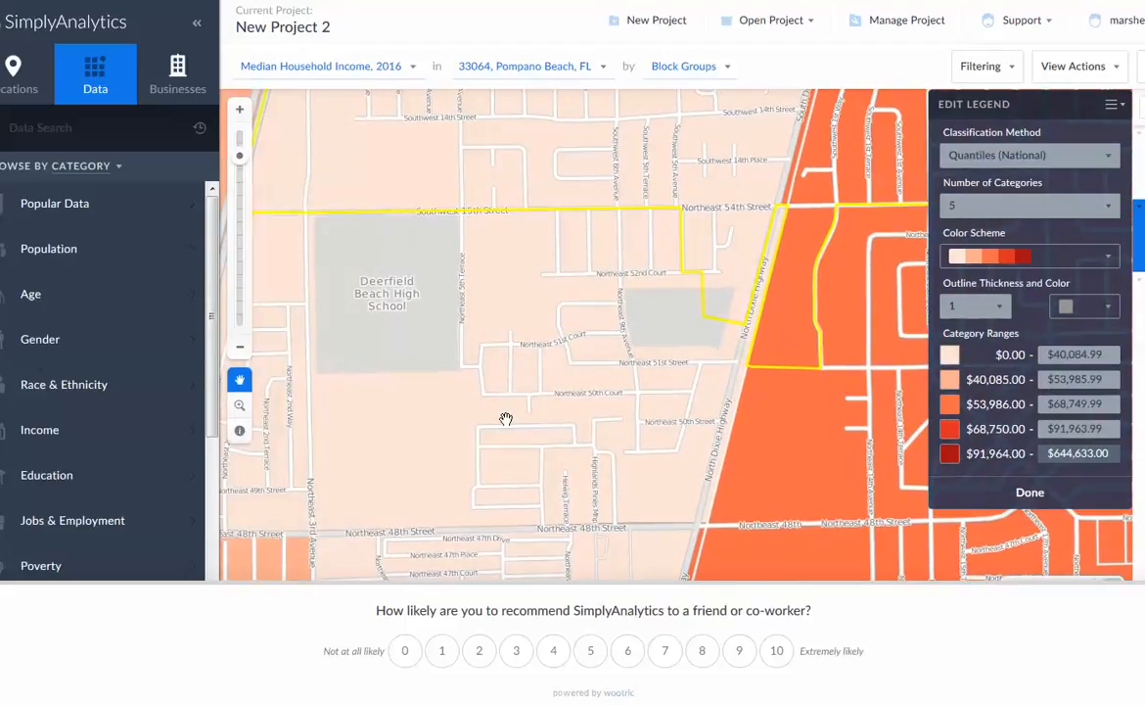
drag(535, 456, 539, 243)
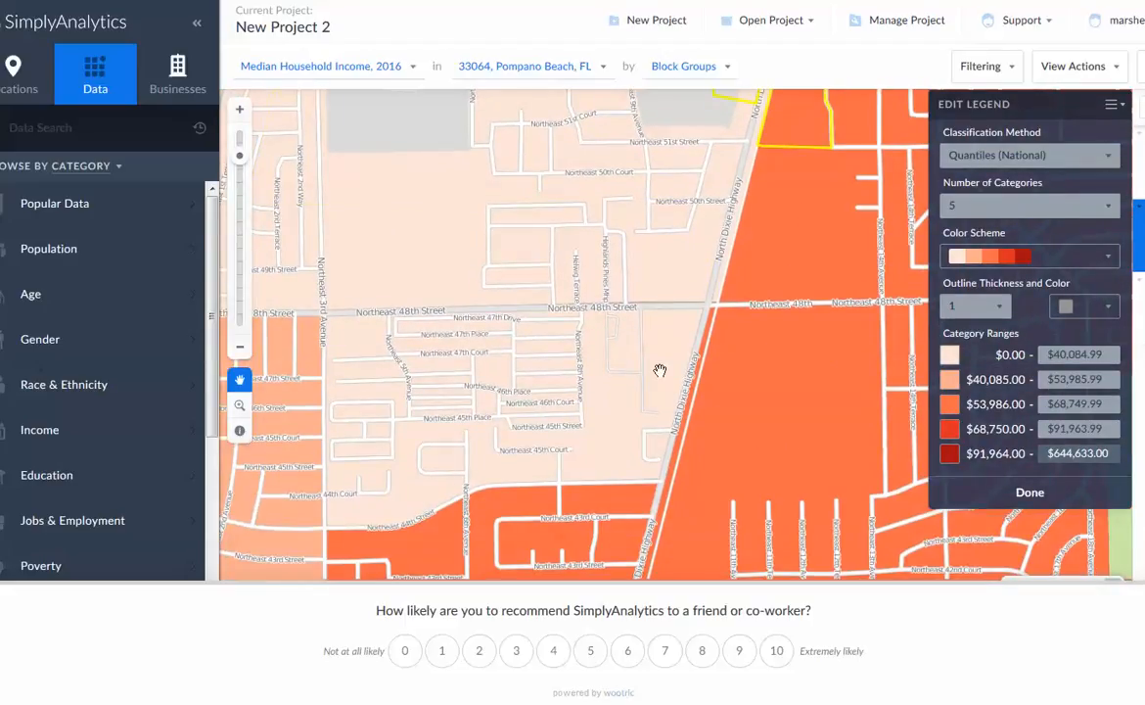
drag(564, 434, 632, 480)
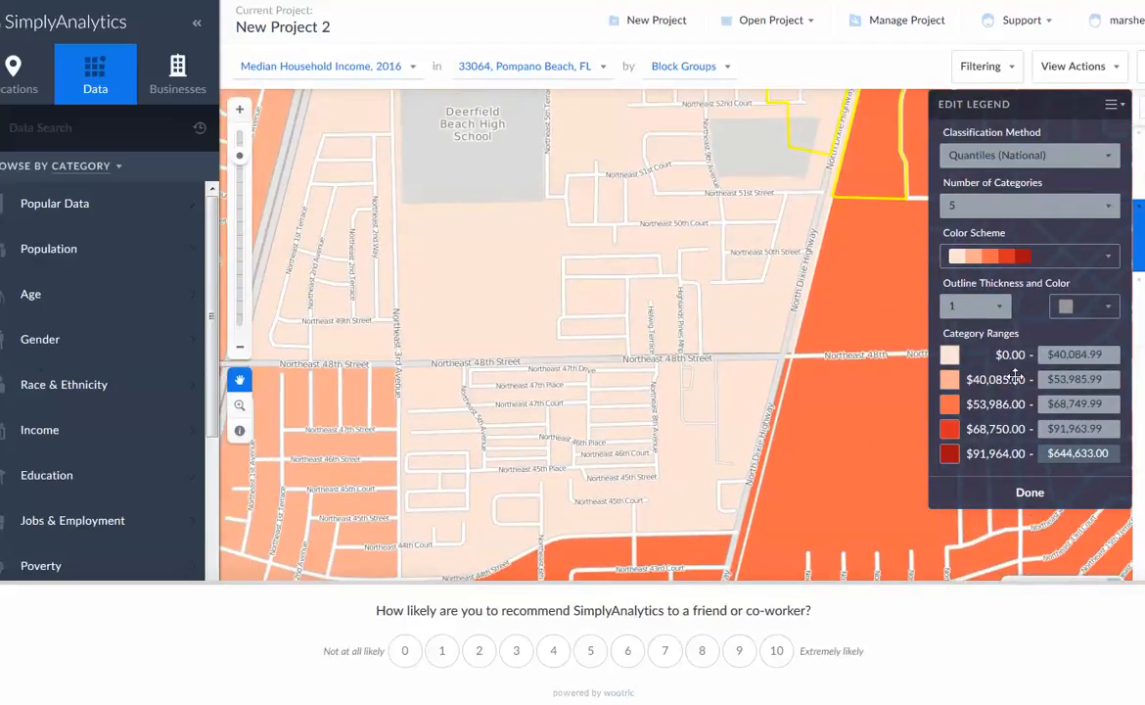
drag(621, 490, 672, 573)
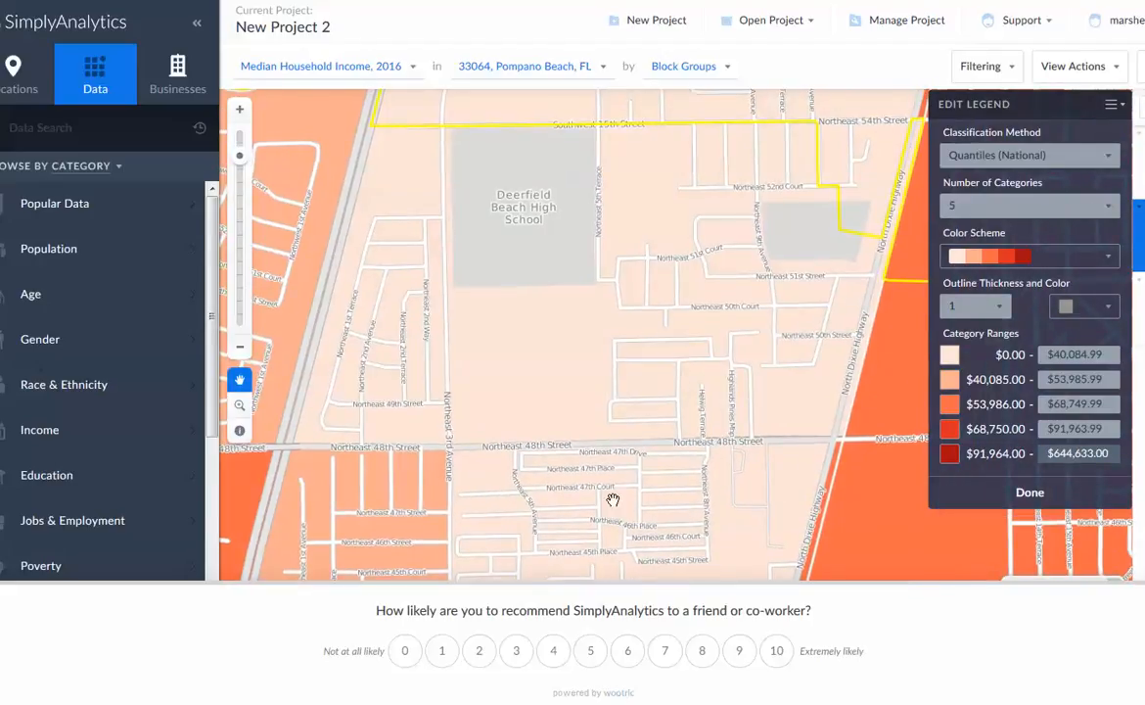
drag(559, 457, 626, 292)
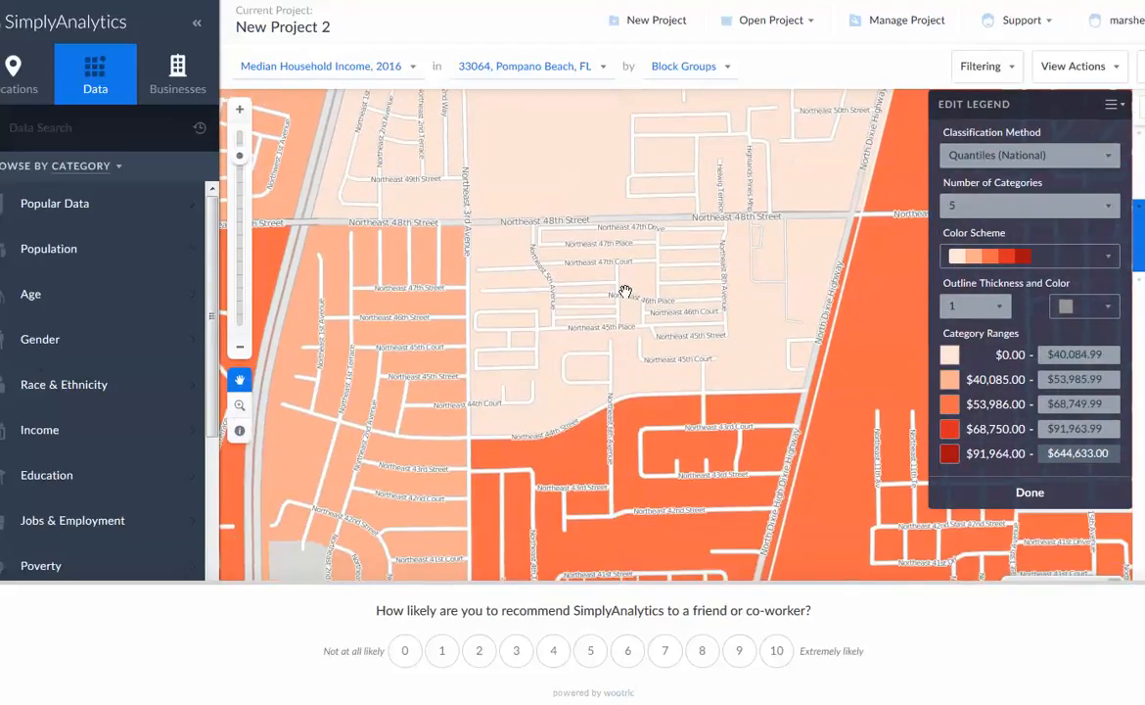
drag(689, 381, 664, 495)
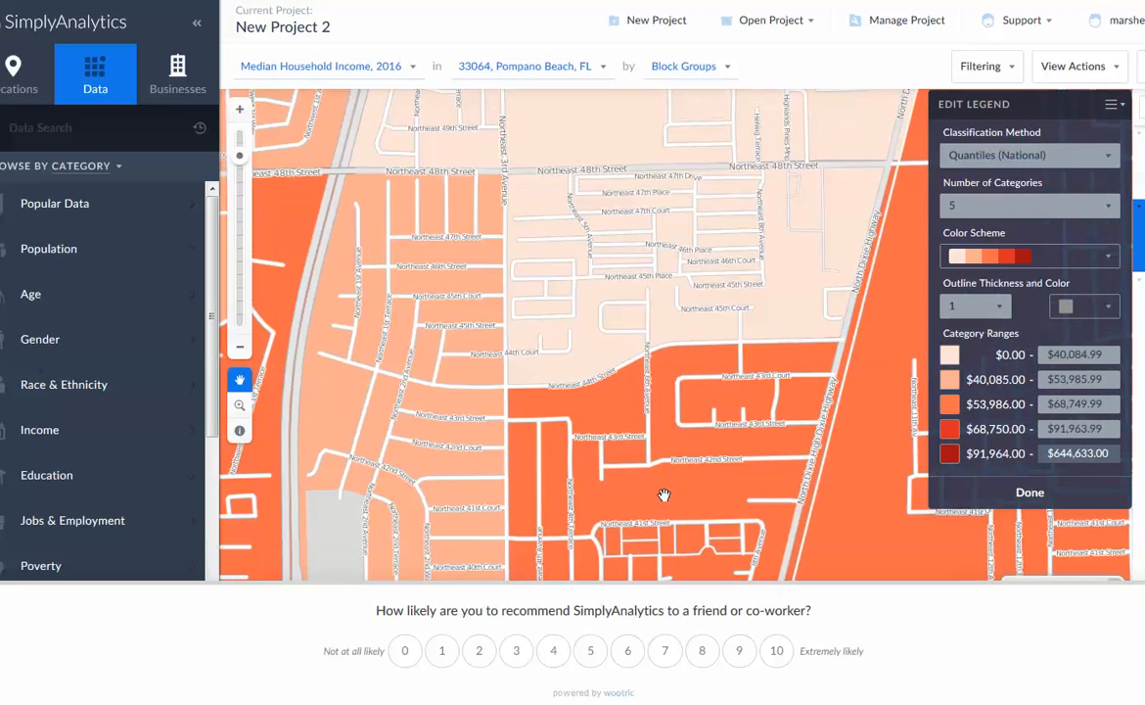
drag(702, 454, 690, 220)
drag(690, 401, 594, 499)
Compare census tract income across the whole 33064 area and northward through Deerfield Beach to West Palmetto Park Road
scroll(594, 499, down, 2)
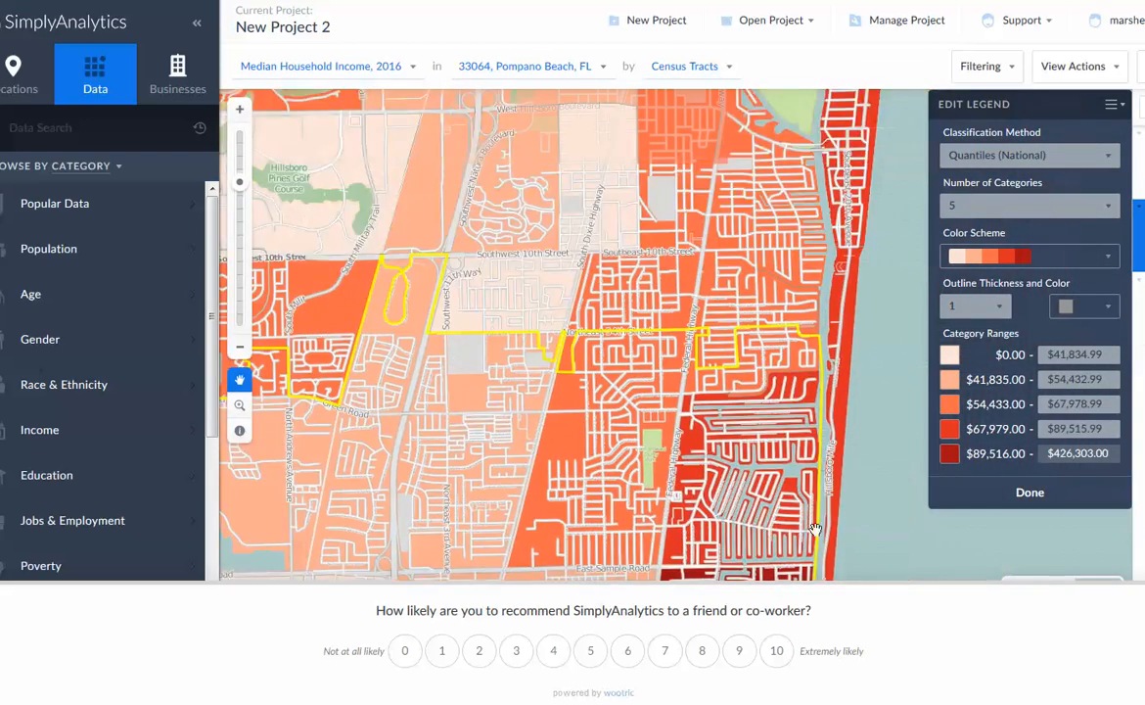
drag(815, 529, 775, 364)
drag(650, 515, 690, 369)
scroll(688, 372, down, 1)
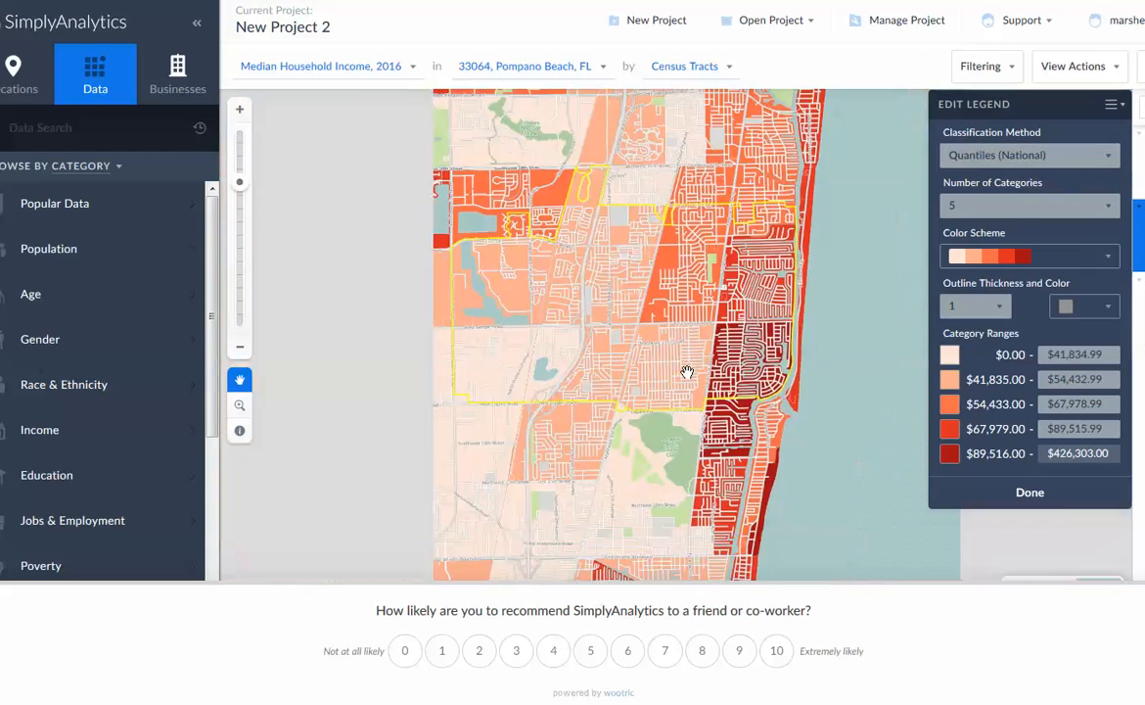
drag(674, 219, 701, 458)
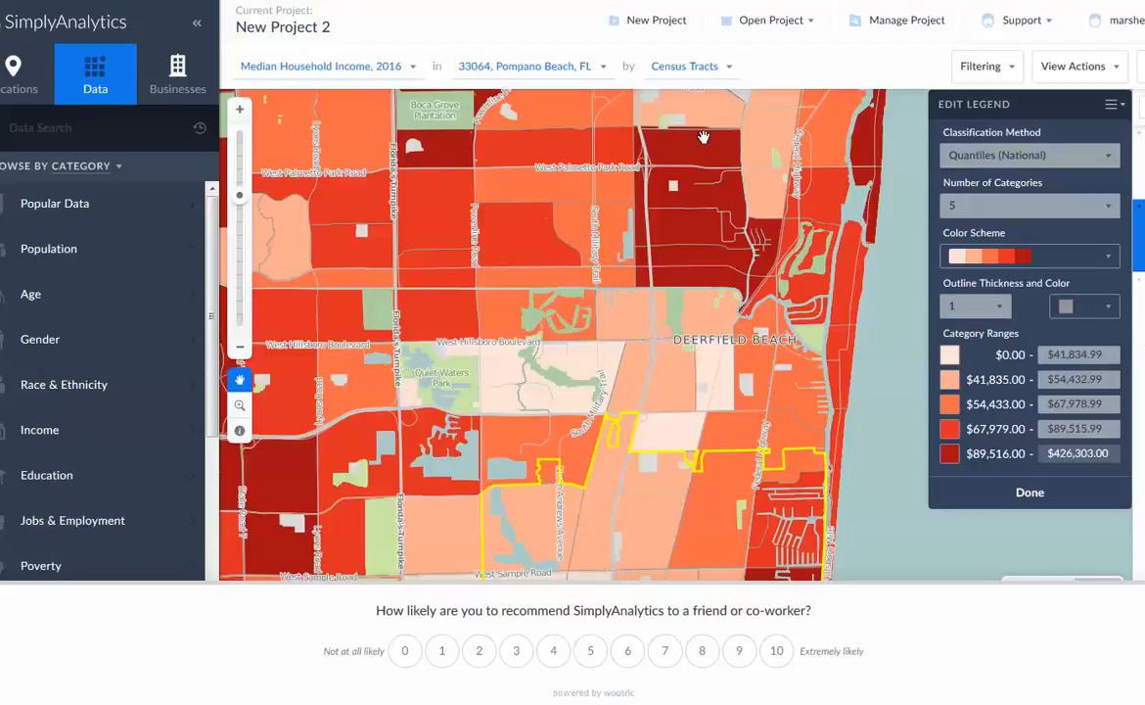
Review the data variables listed on the project management page and dismiss the recommendation survey
click(932, 31)
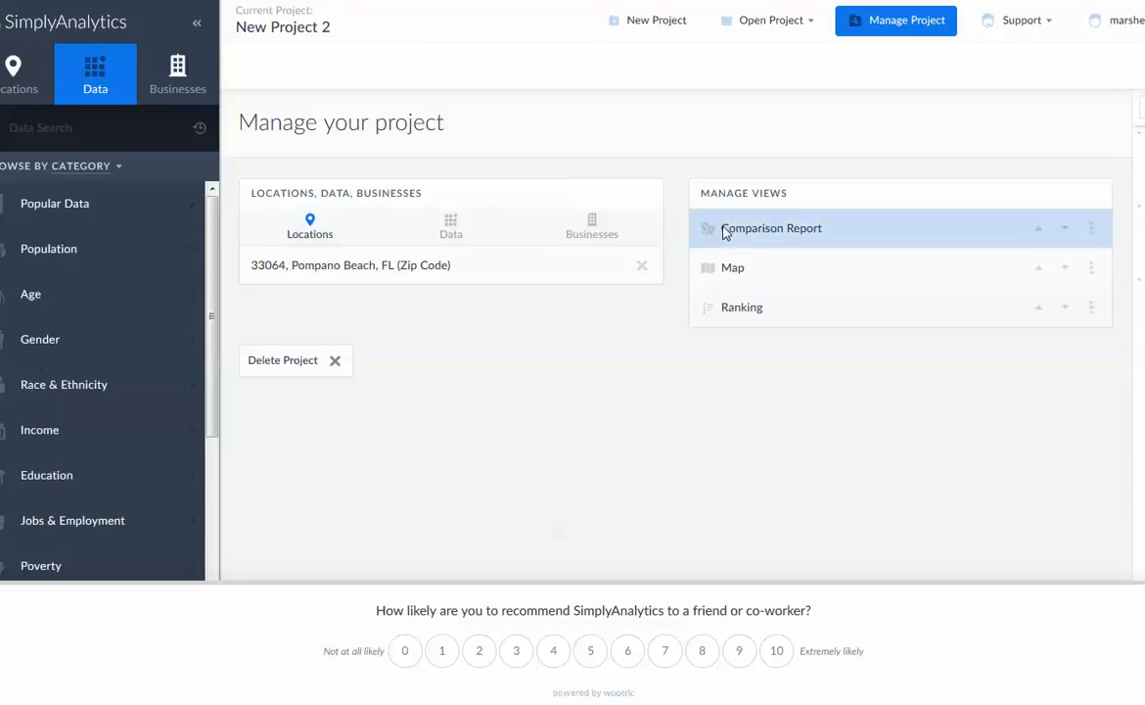
click(458, 244)
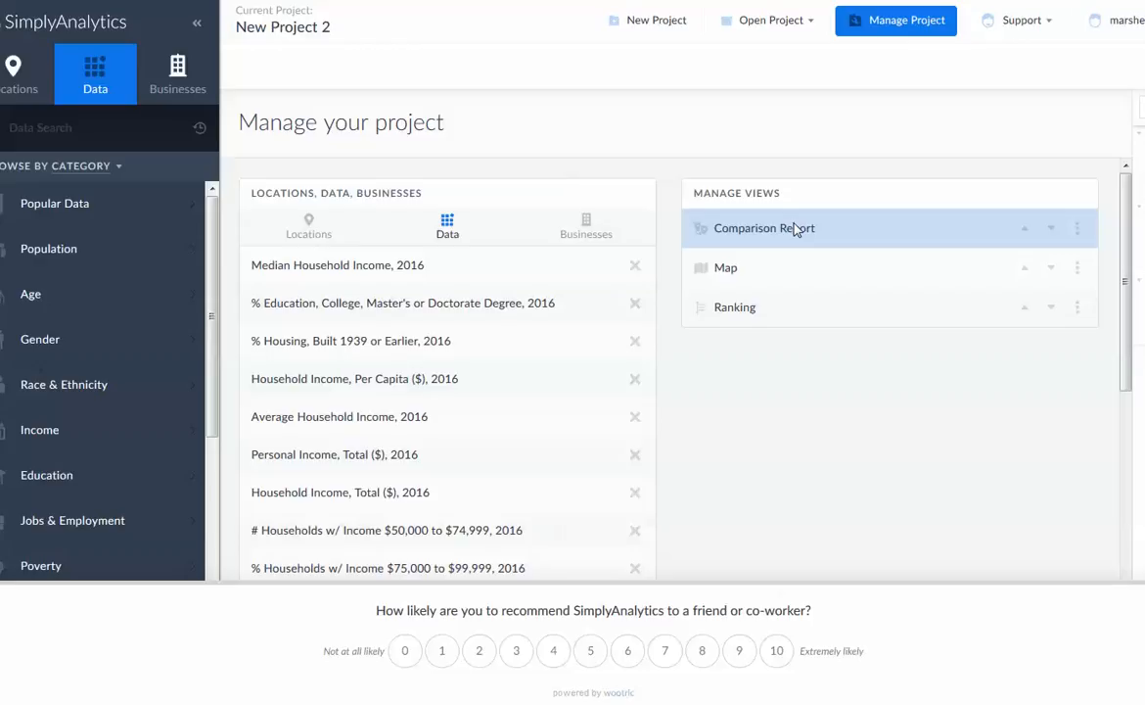
scroll(857, 321, down, 5)
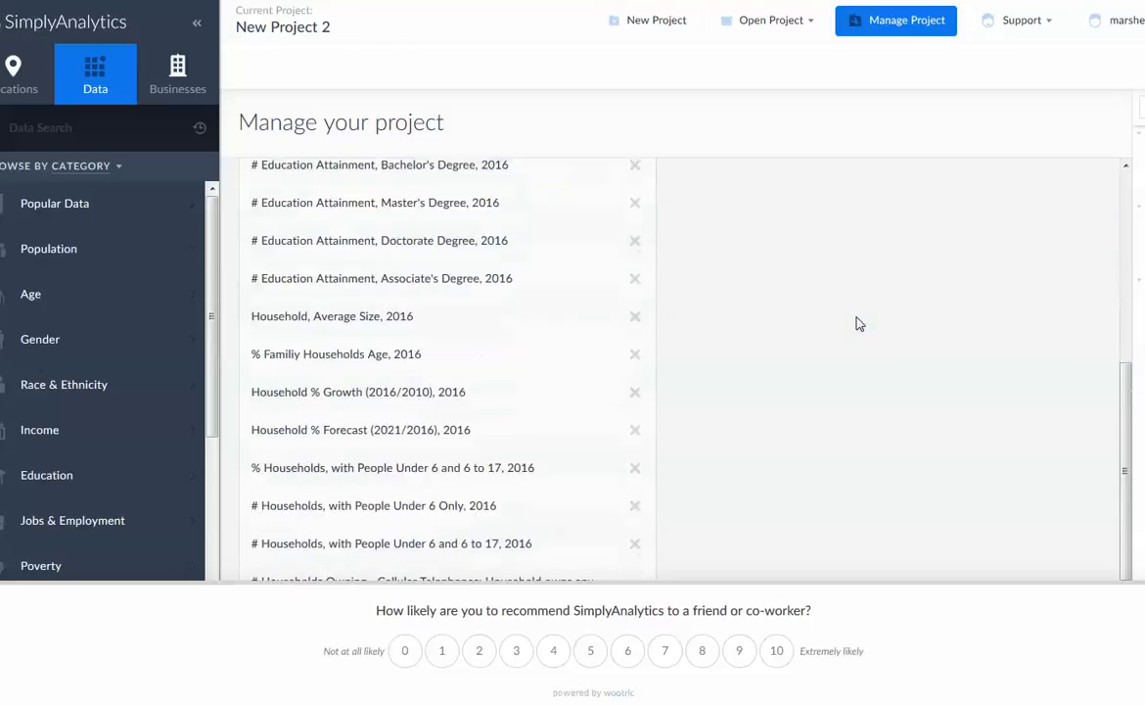
click(1131, 675)
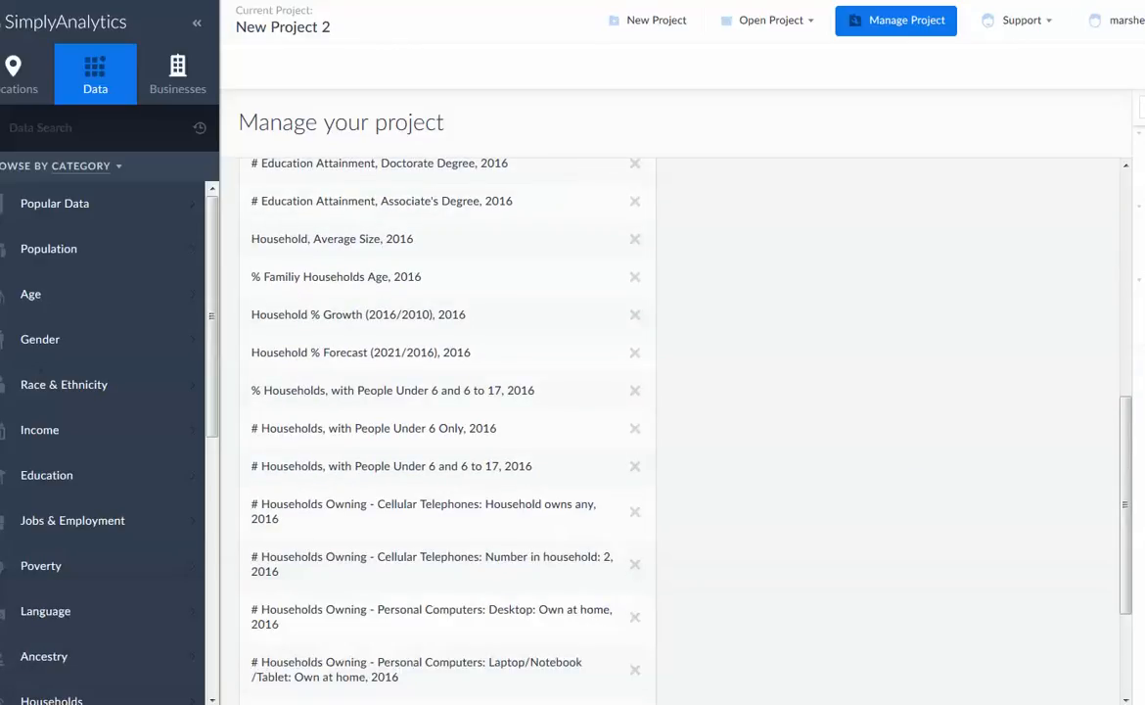
scroll(979, 545, down, 2)
scroll(986, 549, up, 8)
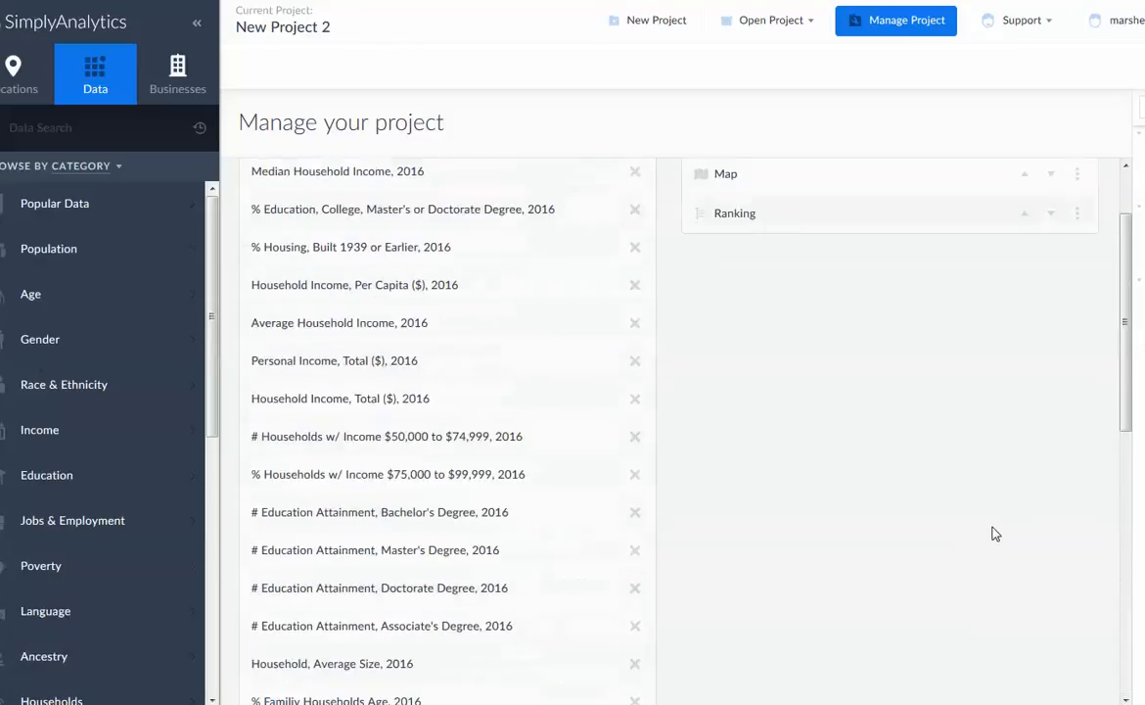
Review the Comparison Report for 33064, Pompano Beach, FL and open its export options
click(1139, 162)
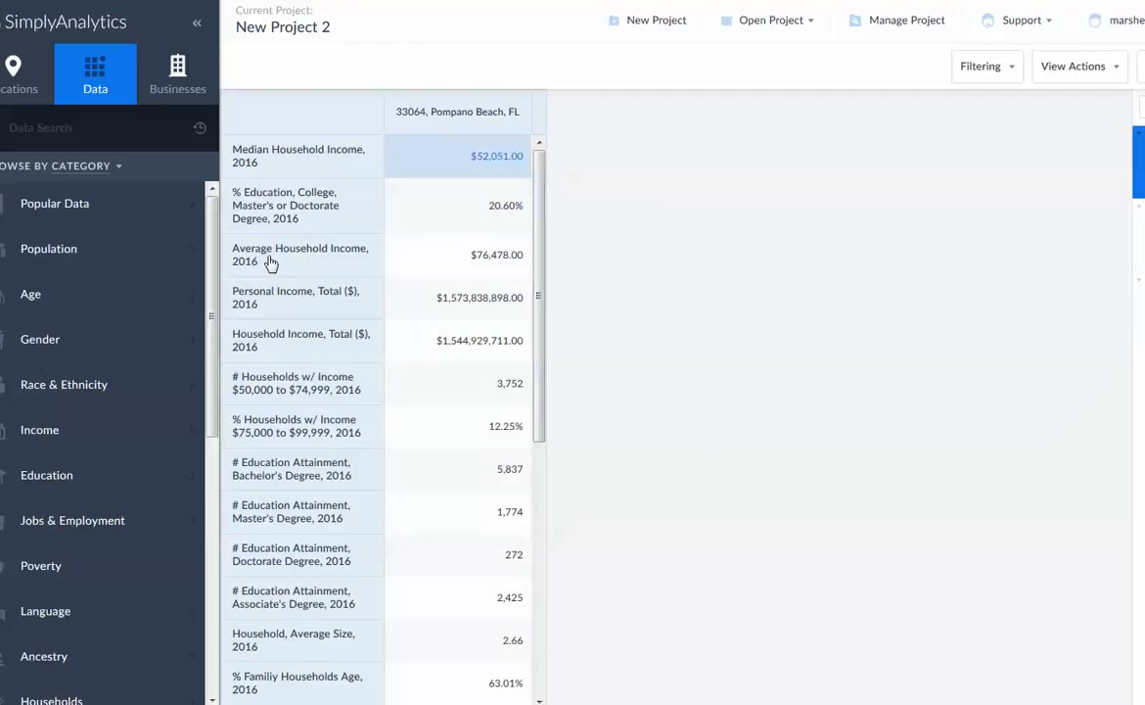
drag(544, 439, 594, 221)
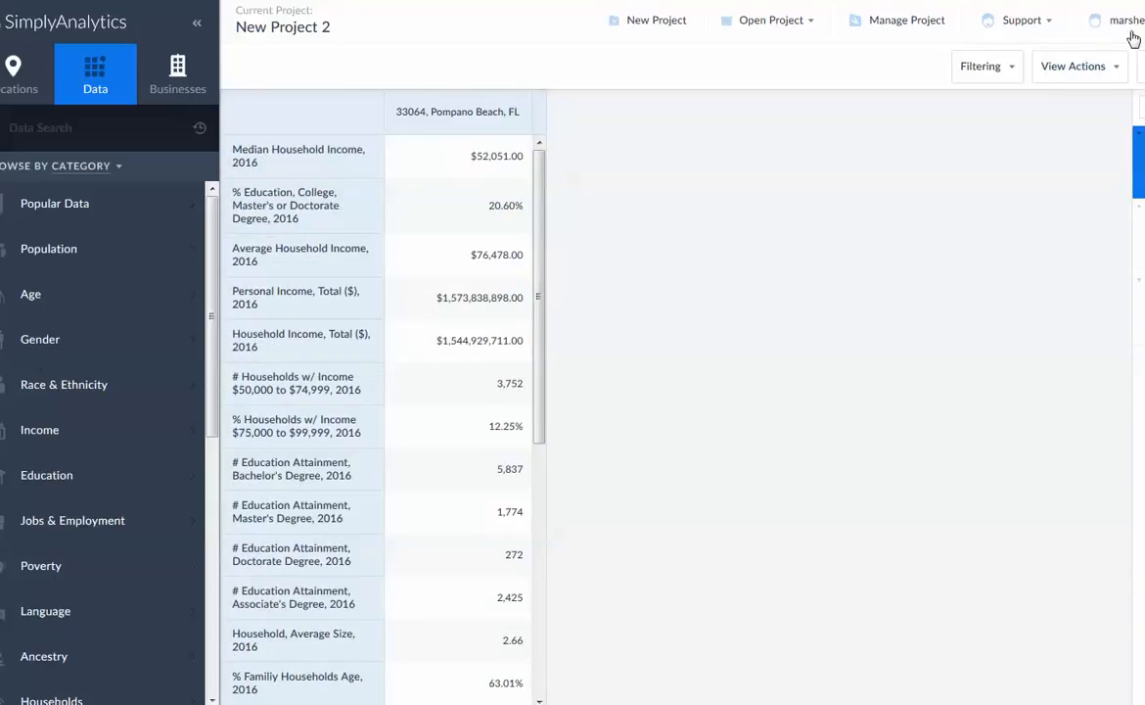
click(1140, 65)
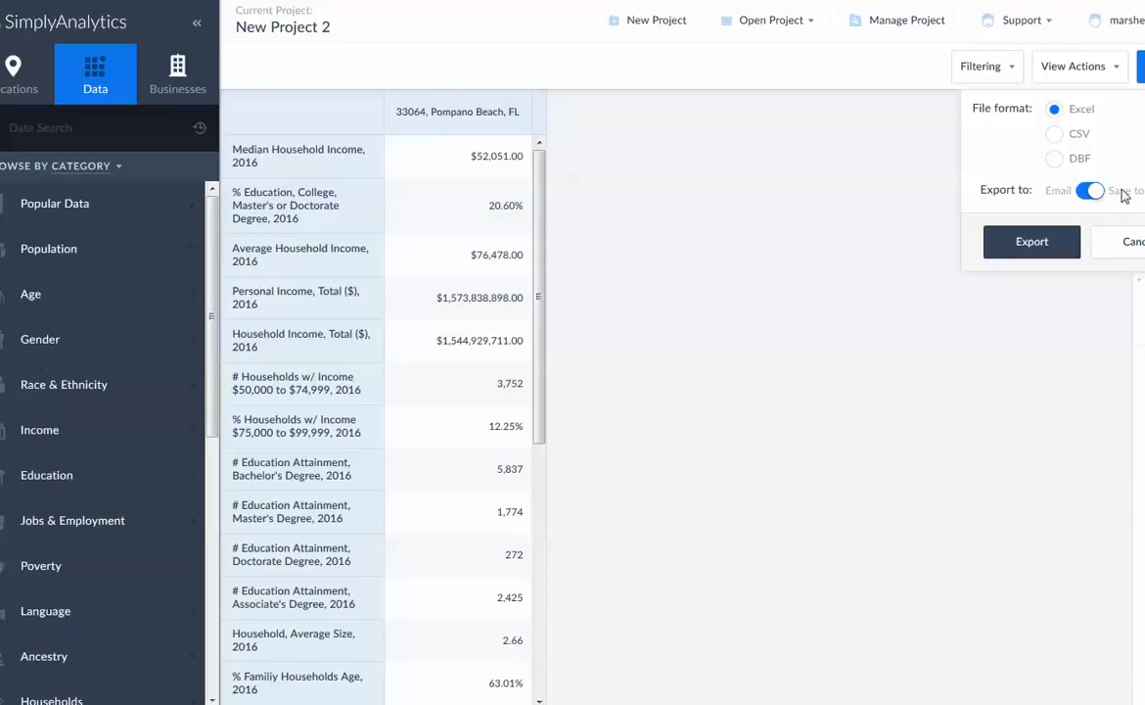
Open the Help Center article "Data Providers, Definitions, and Methodology Information" and review its demographic, historical census and business data sources
click(1053, 27)
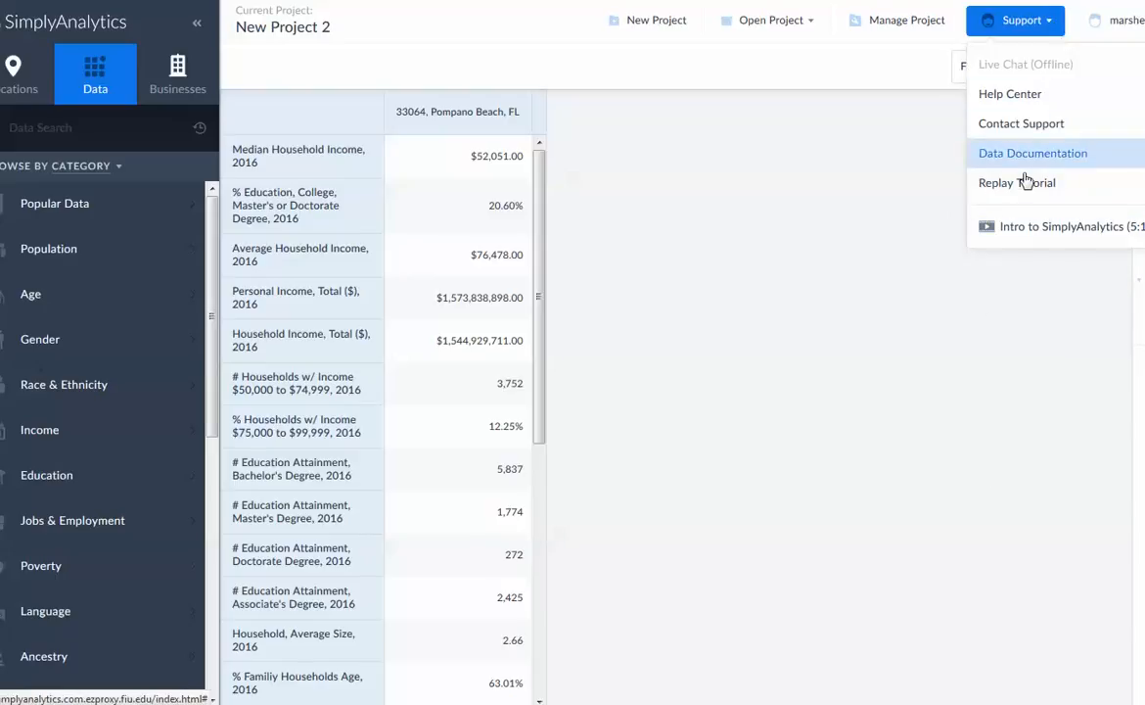
click(1010, 94)
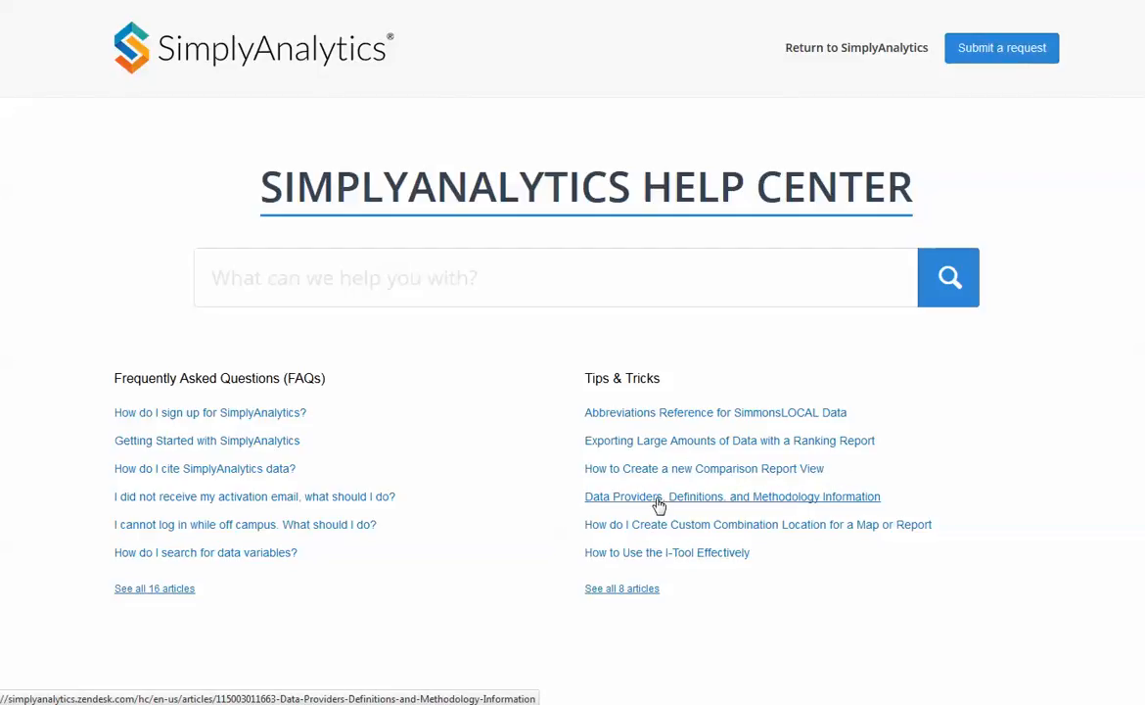
click(720, 504)
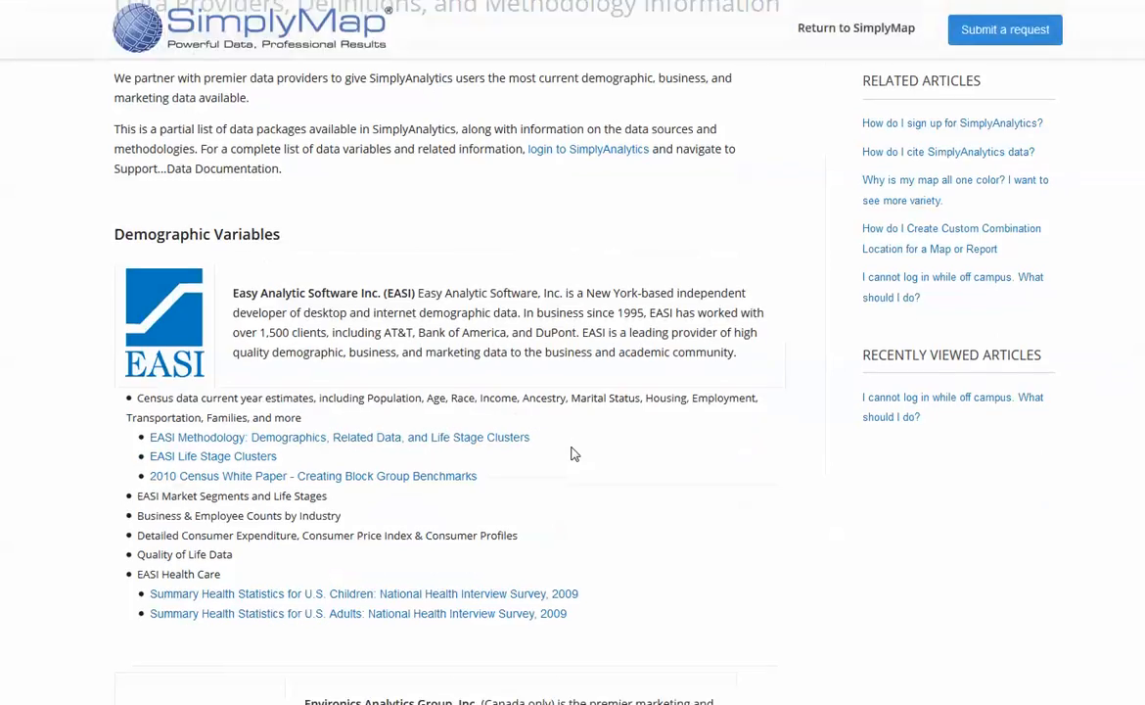
scroll(574, 453, down, 2)
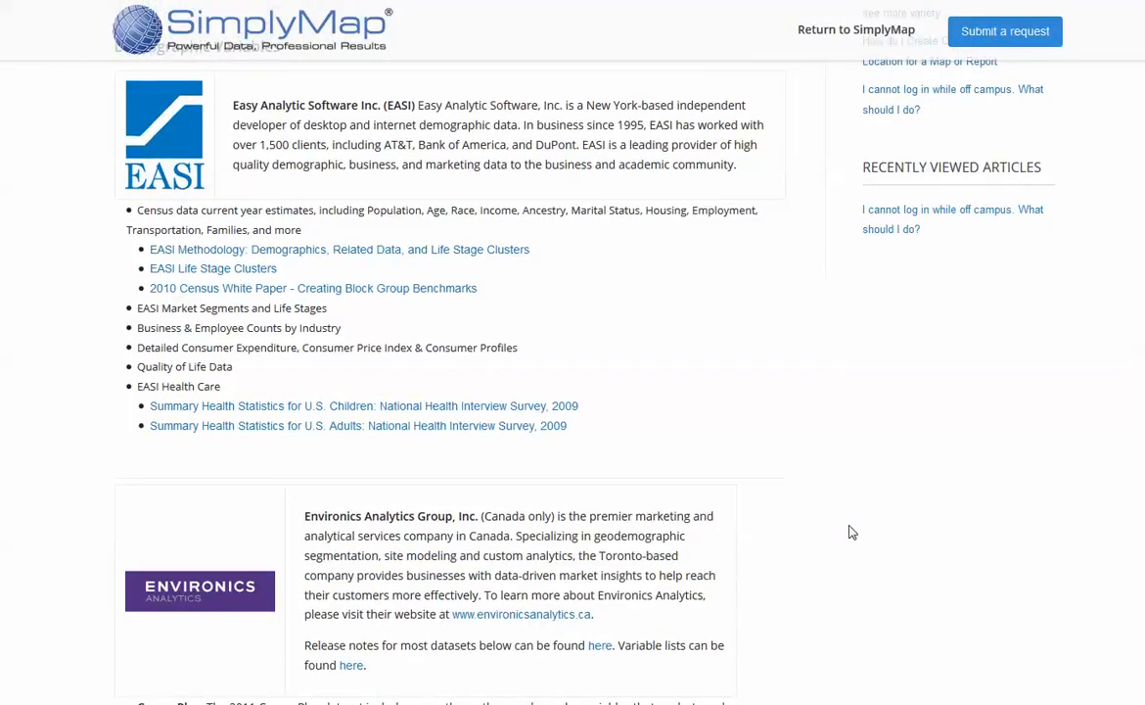
scroll(783, 494, up, 2)
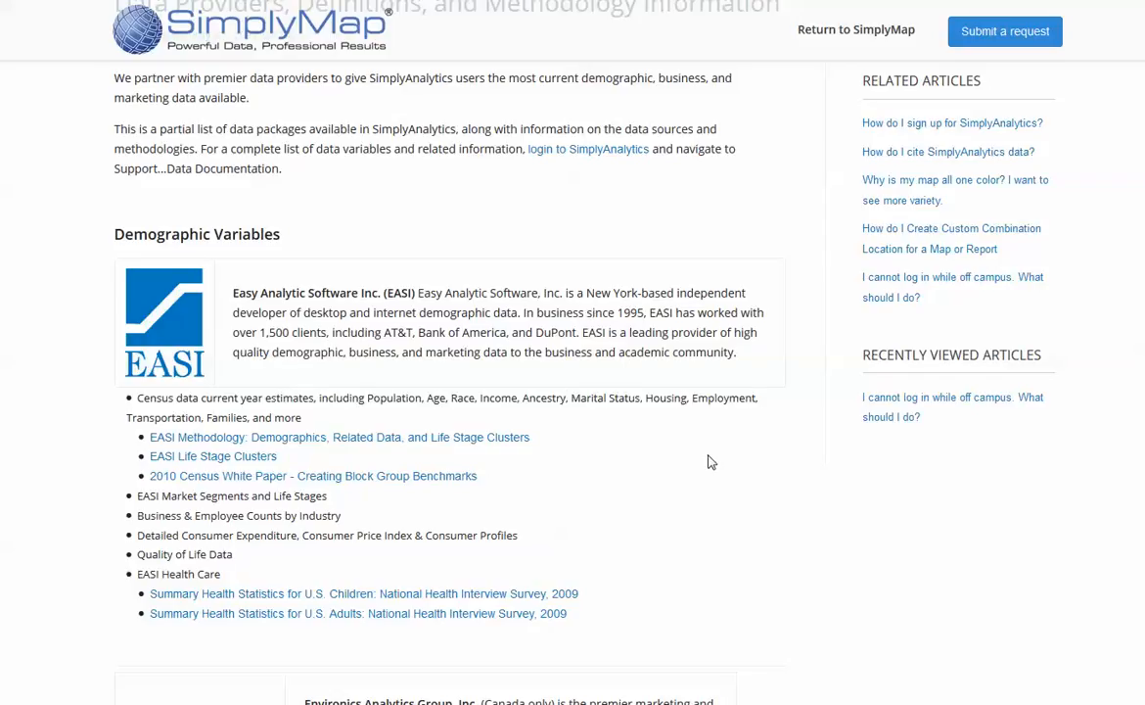
scroll(712, 462, down, 7)
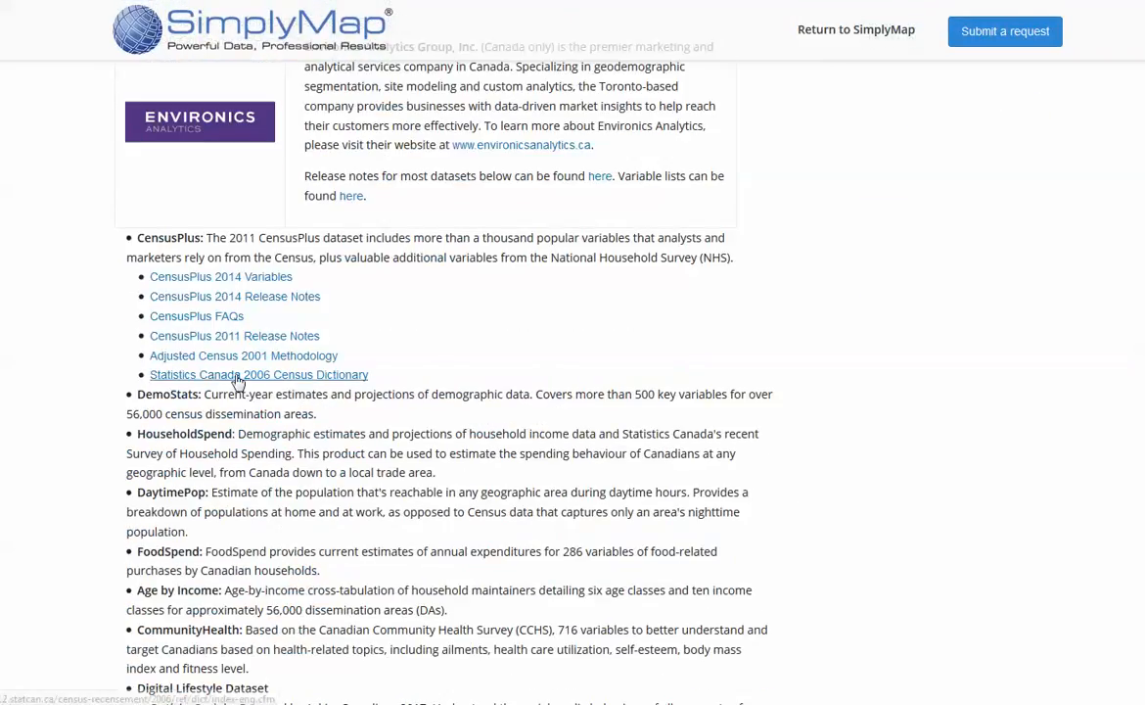
scroll(422, 327, up, 2)
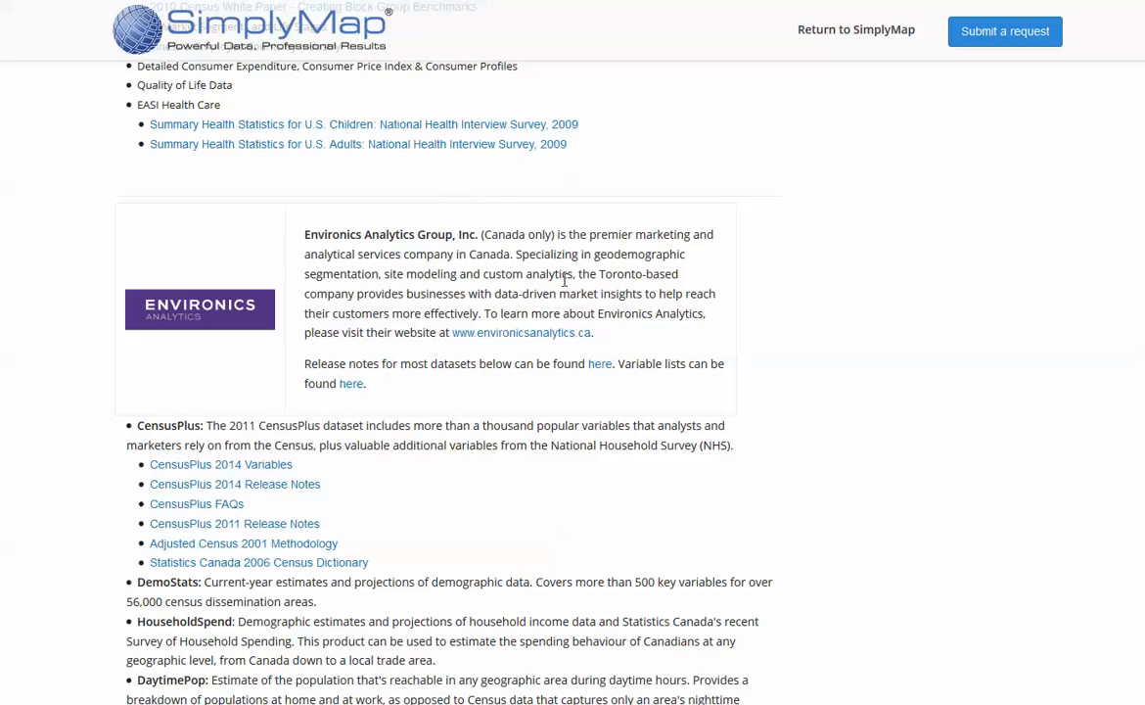
scroll(582, 619, down, 3)
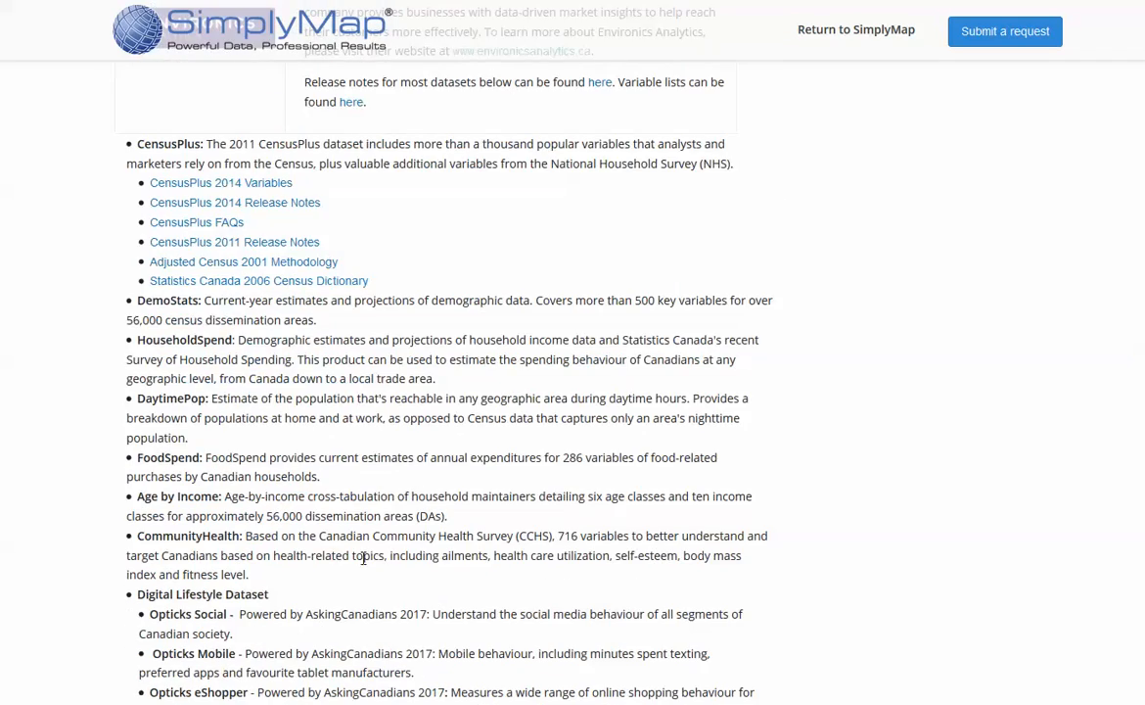
scroll(363, 558, down, 7)
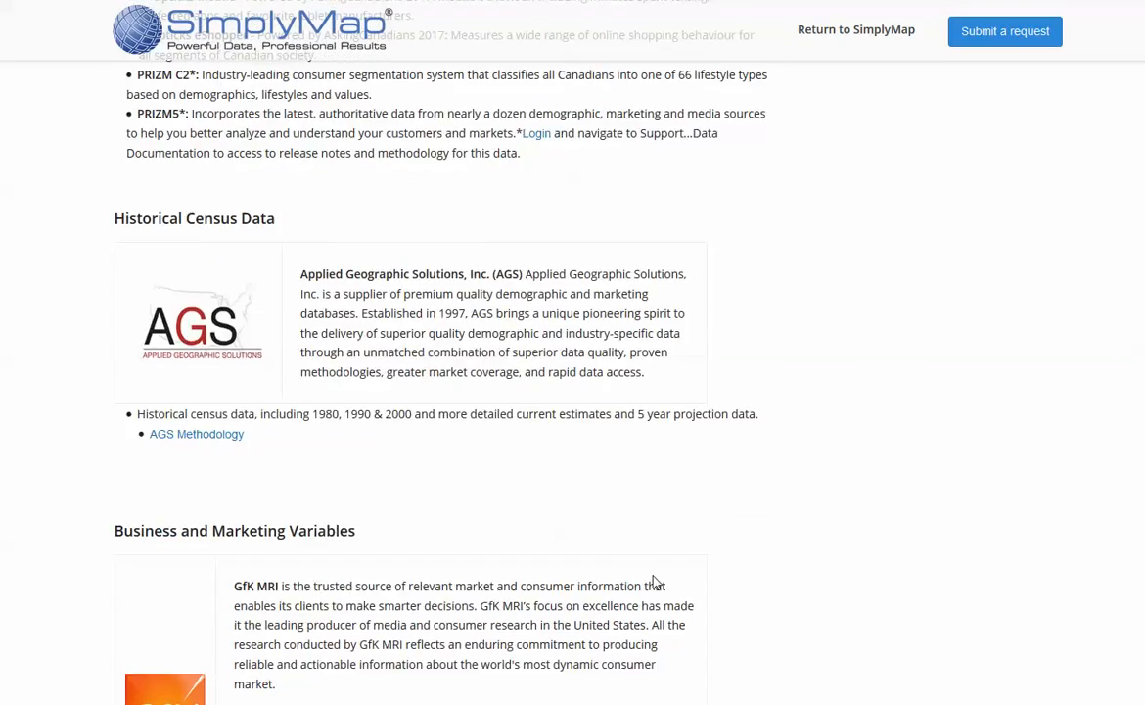
scroll(653, 582, up, 20)
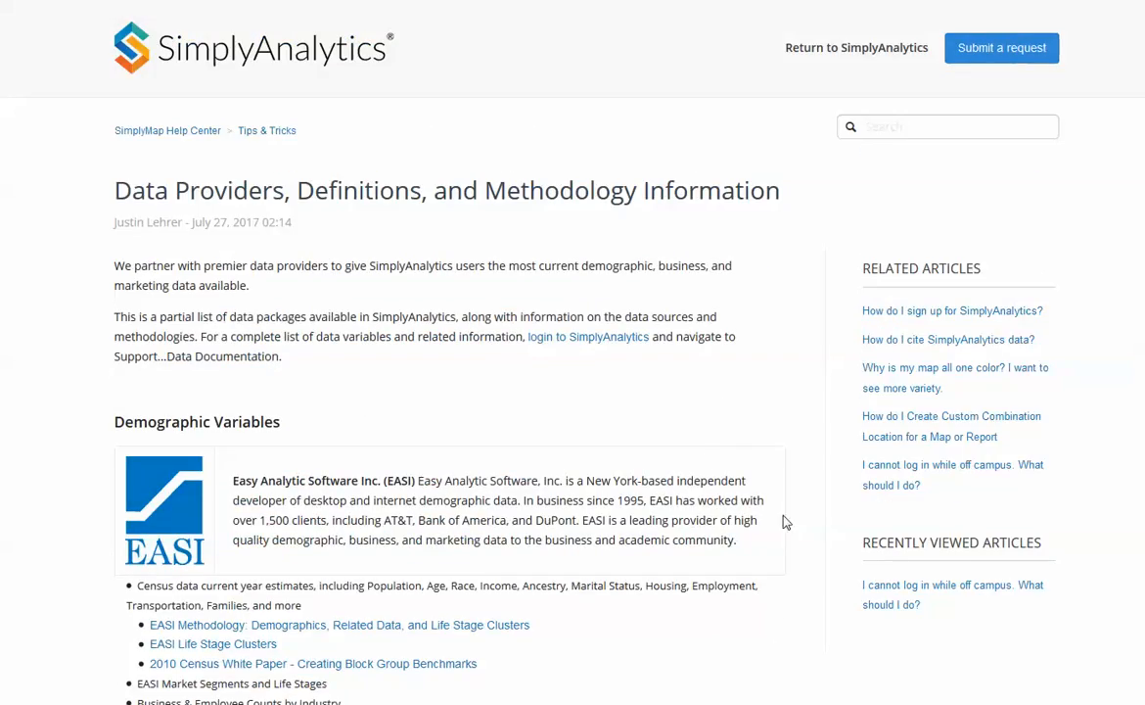